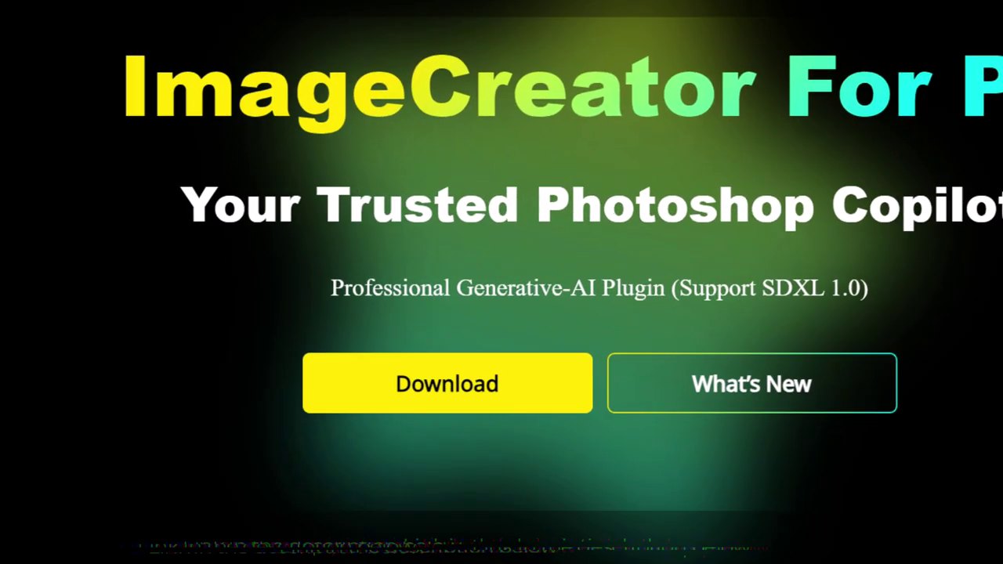
Step: Open the ImageCreator plugin's download page and go to the account sign-up form
left_click(441, 378)
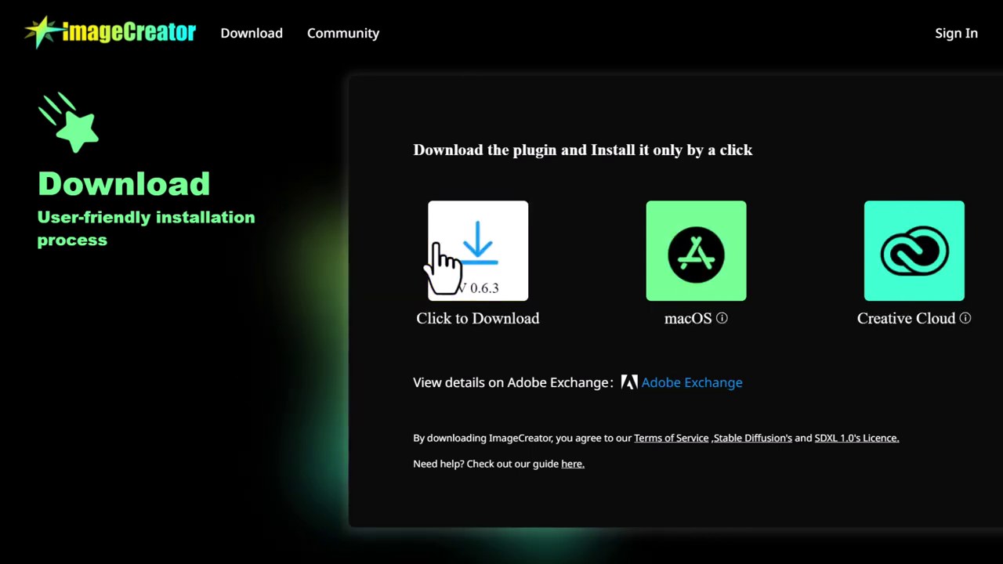
left_click(960, 36)
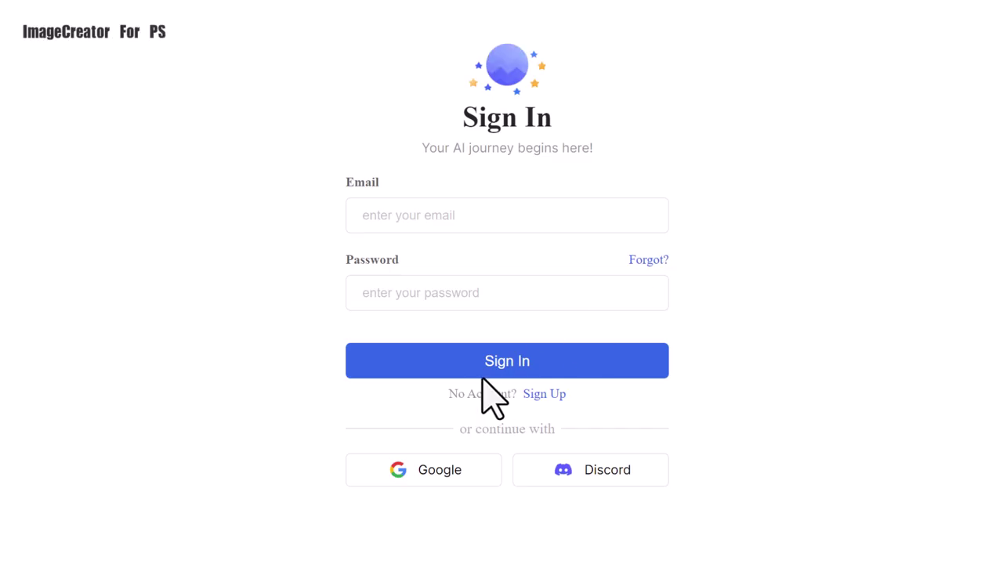
left_click(548, 396)
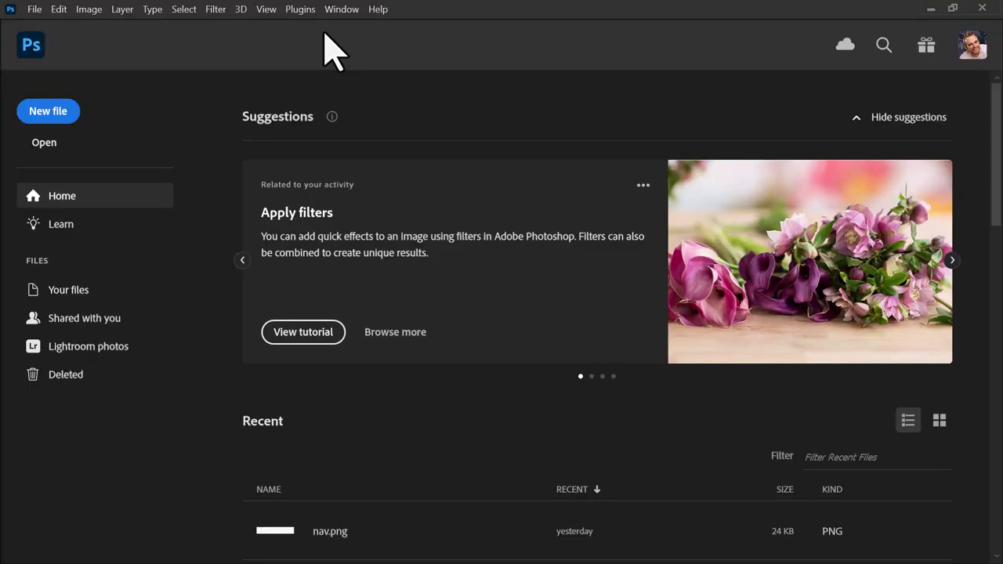
Step: Switch to Photoshop and launch the ImageCreator plugin by AlkaidVision
left_click(304, 9)
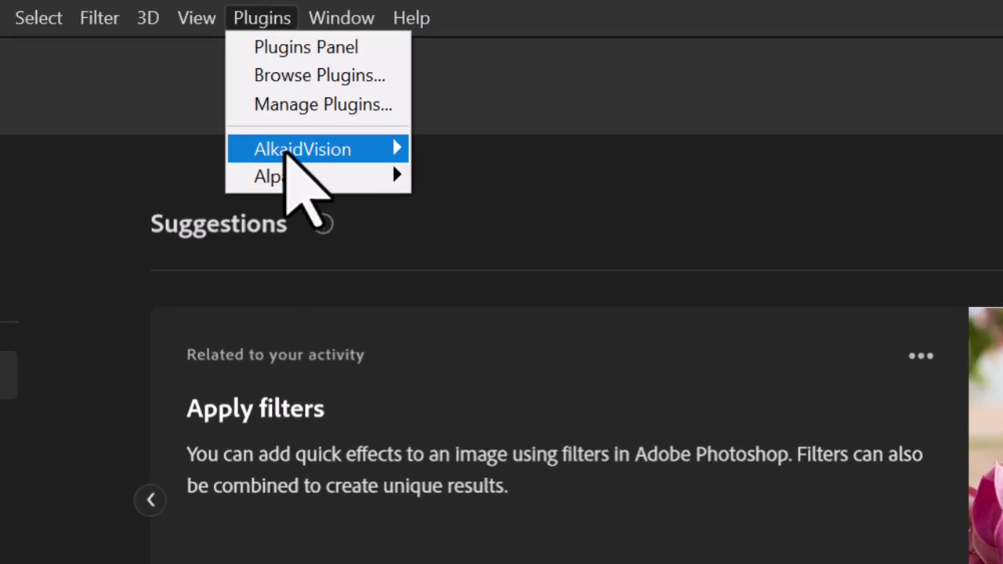
mouse_move(299, 77)
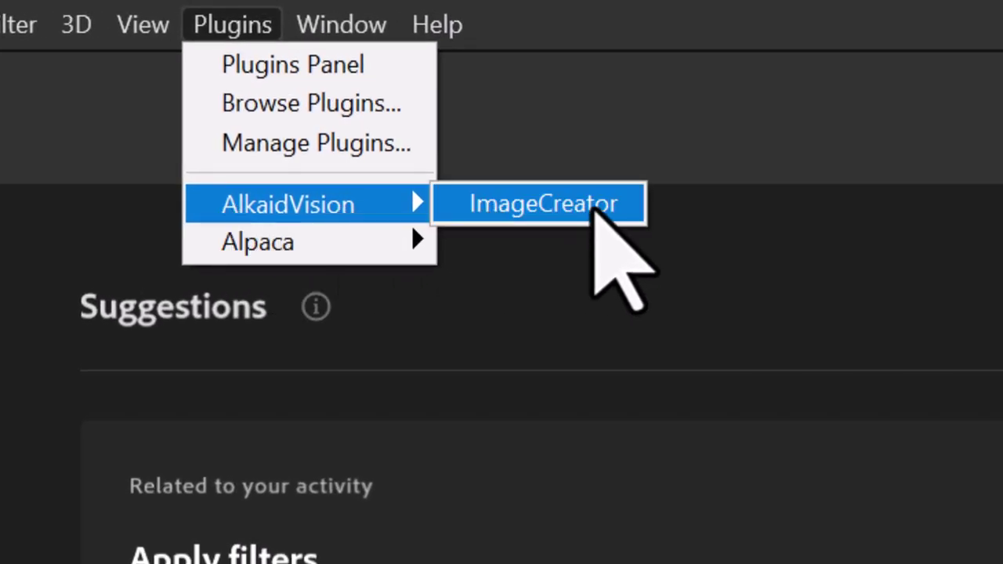
left_click(595, 206)
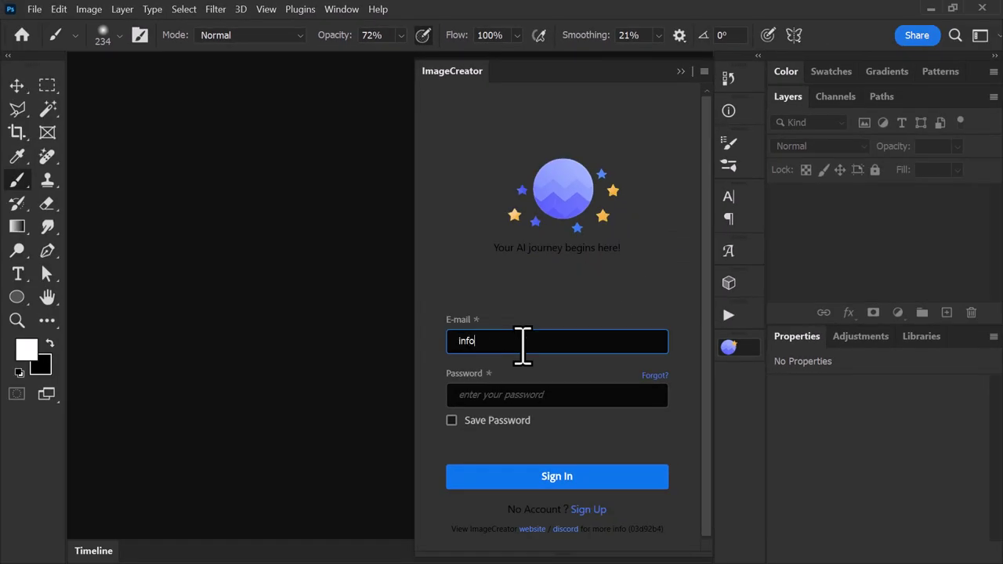
Step: Go through the plugin's What's new introduction up to Fill Function and start using the plugin
left_click(221, 419)
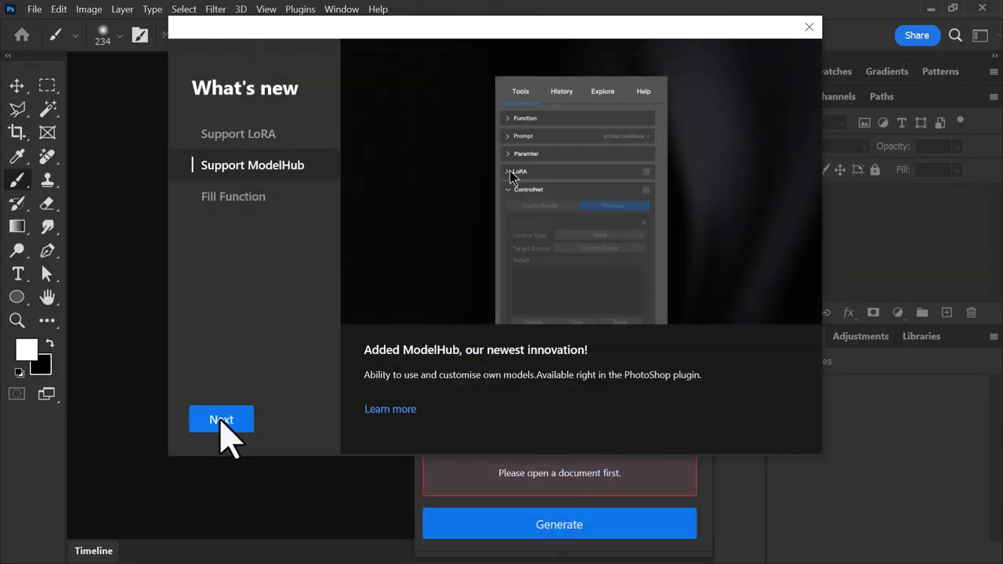
left_click(221, 419)
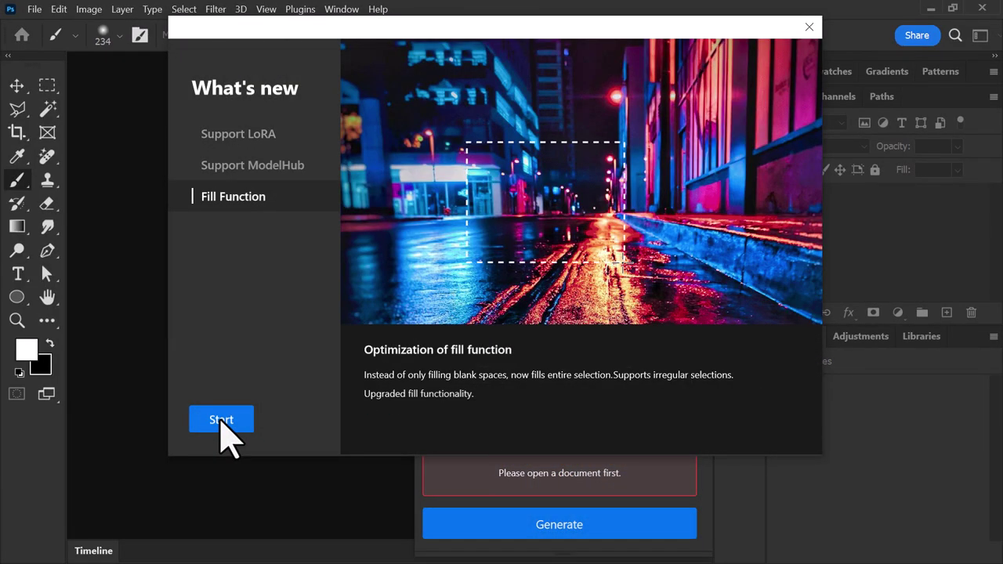
left_click(221, 421)
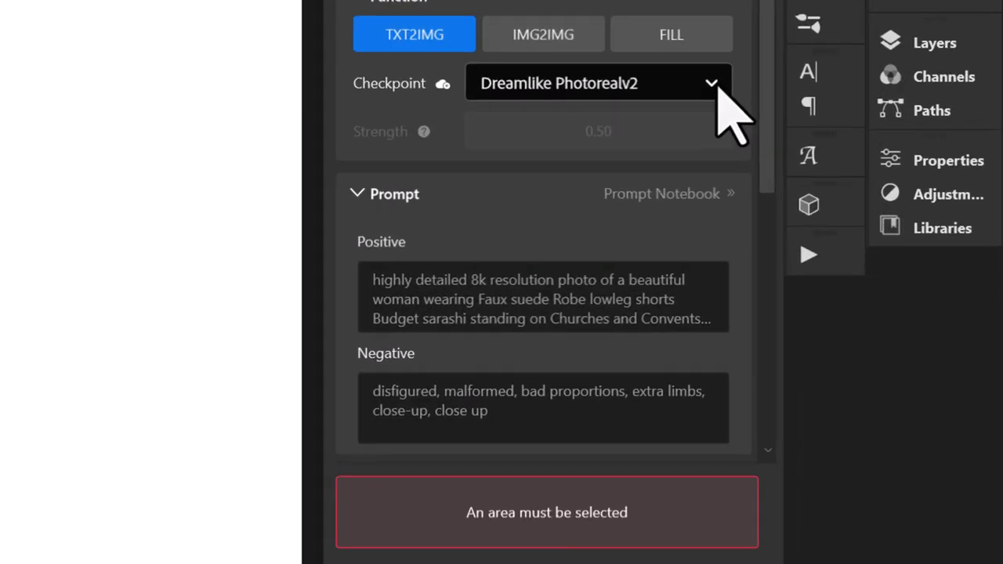
Step: Browse the available checkpoint models, choose SDXL 1.0 and confirm the model switch
left_click(815, 203)
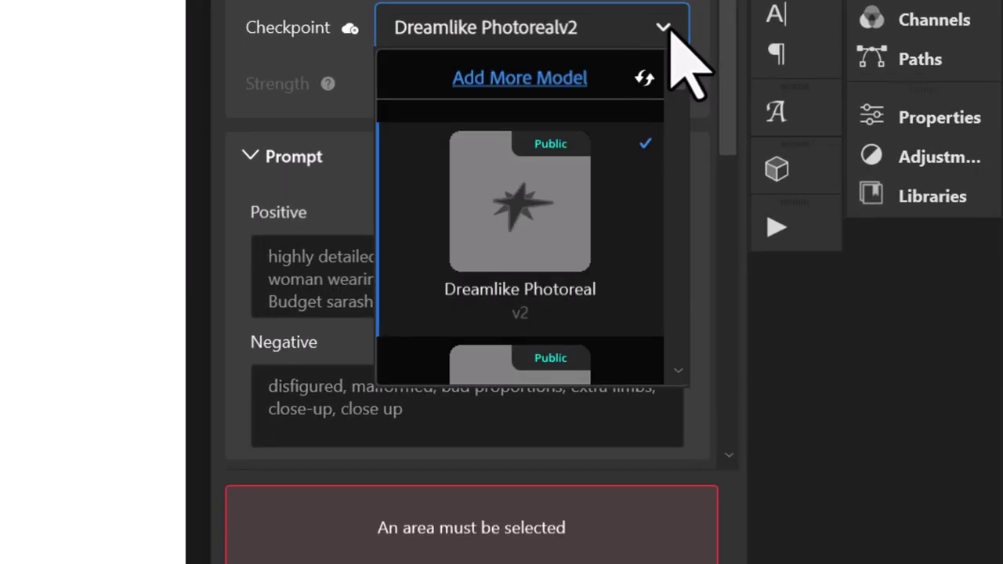
scroll(675, 107, "down", 5)
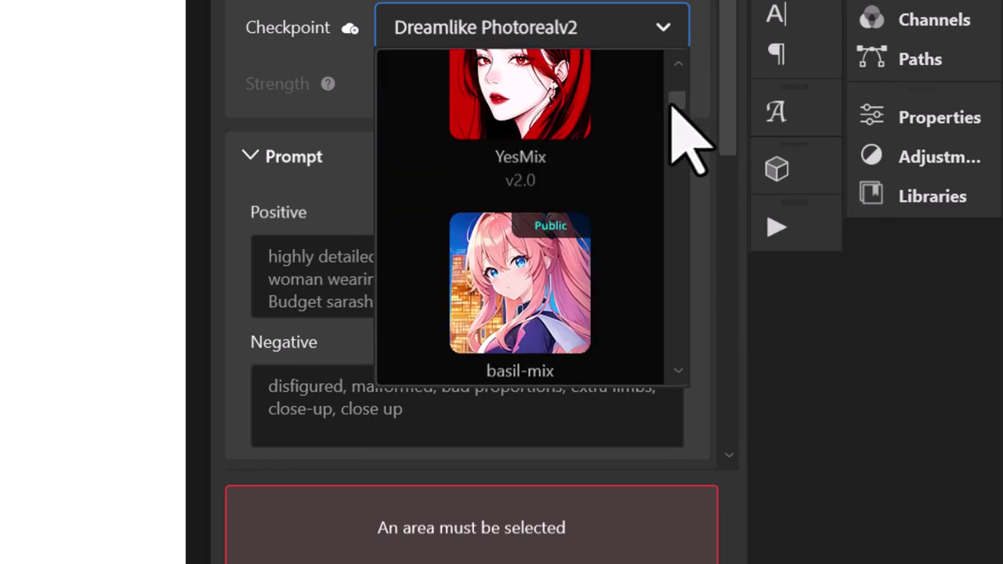
scroll(671, 110, "up", 5)
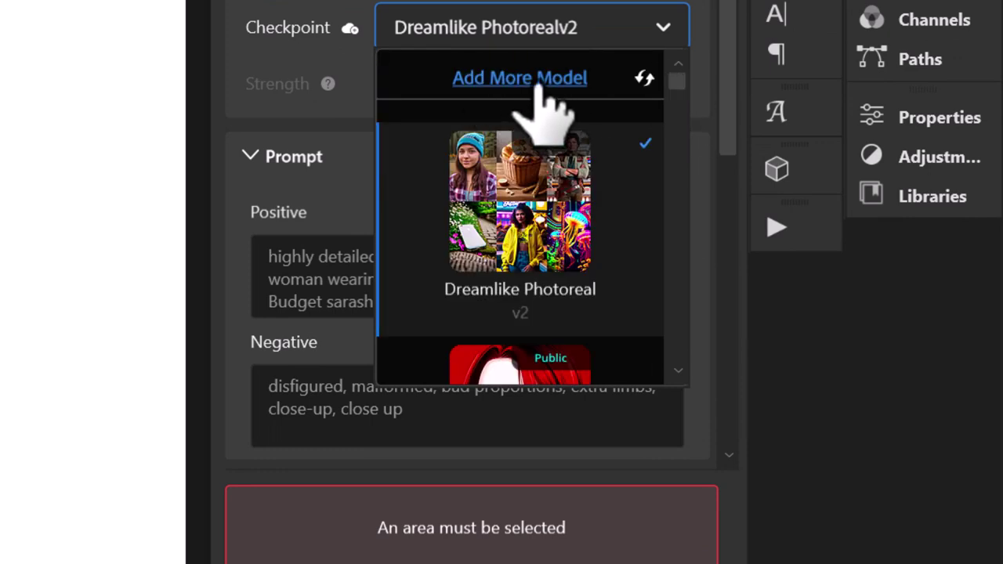
scroll(677, 108, "down", 5)
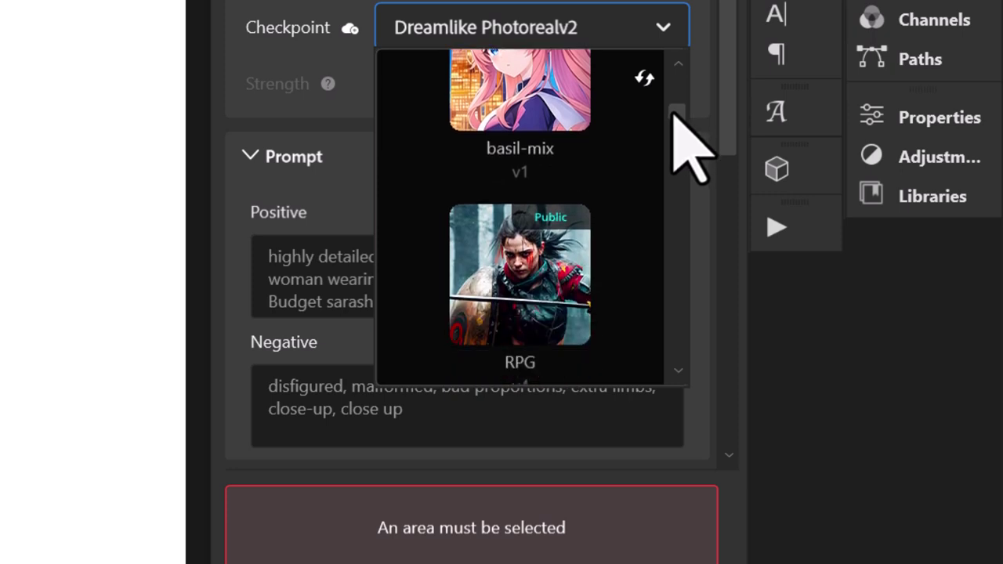
left_click_drag(672, 109, 676, 170)
scroll(676, 170, "up", 3)
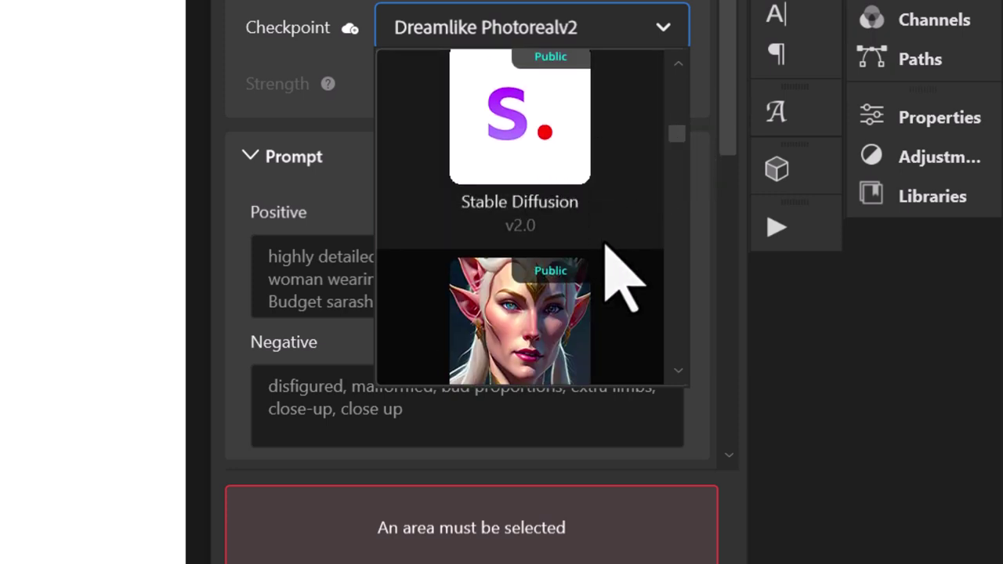
scroll(588, 280, "down", 2)
scroll(510, 225, "down", 5)
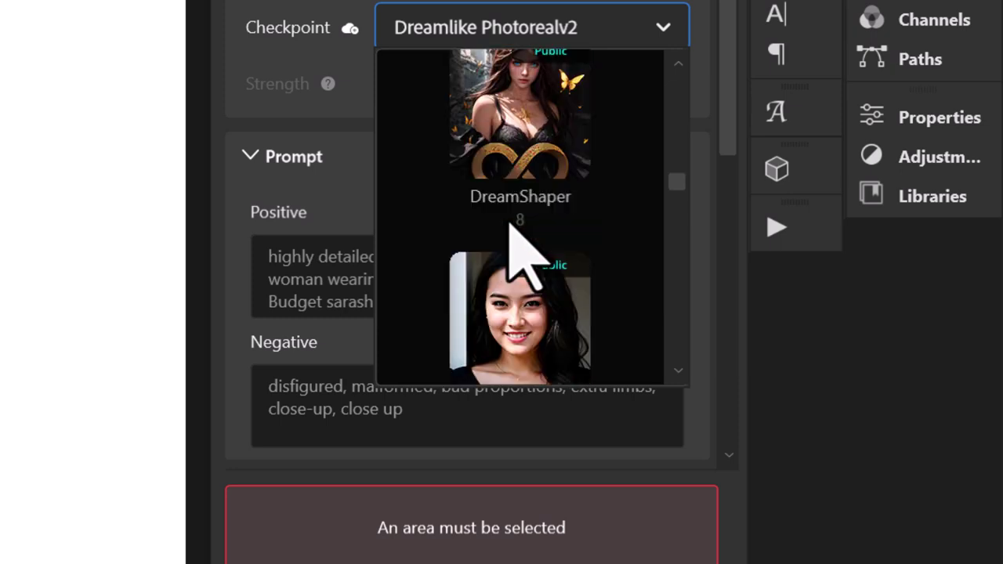
scroll(510, 222, "down", 3)
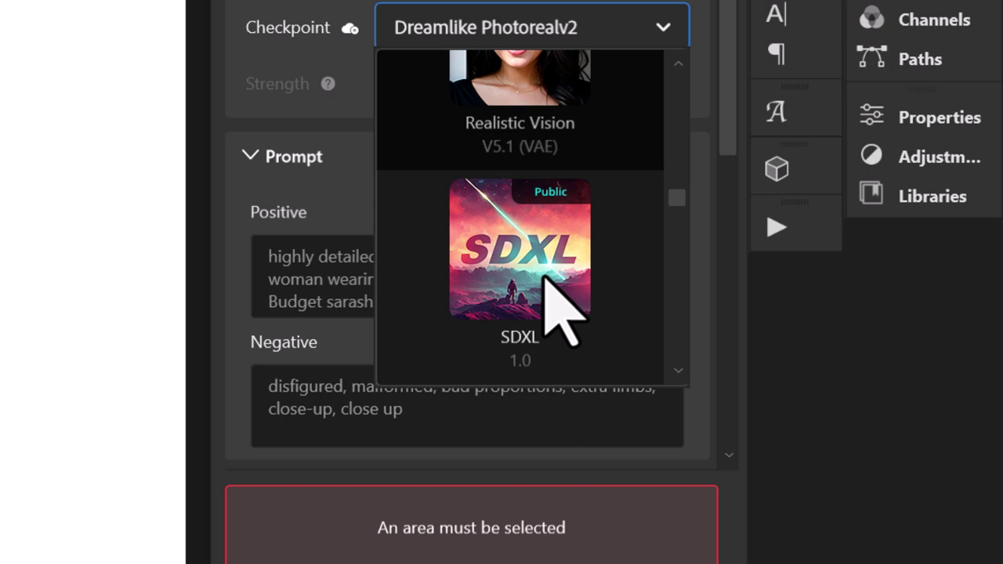
left_click(521, 267)
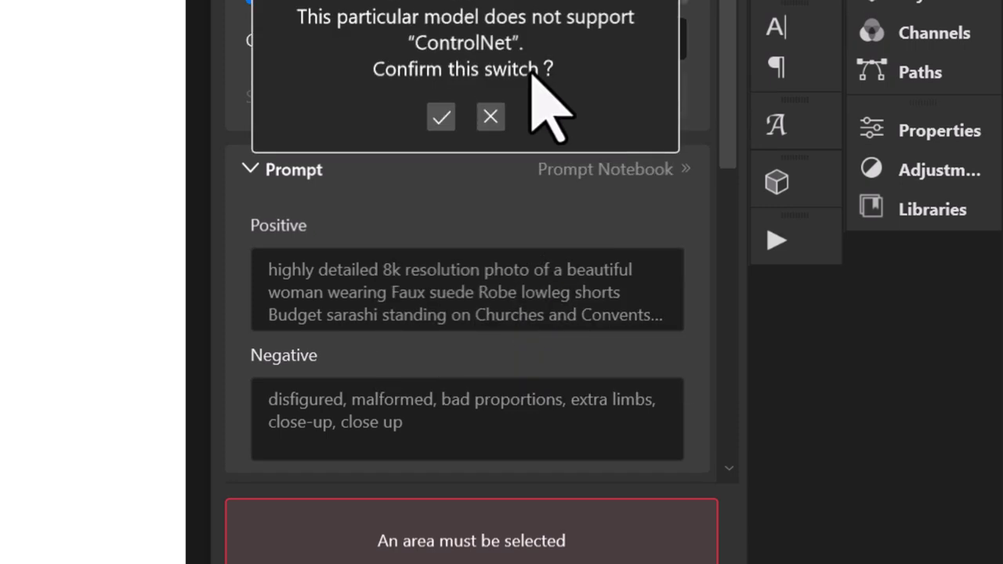
scroll(533, 192, "up", 2)
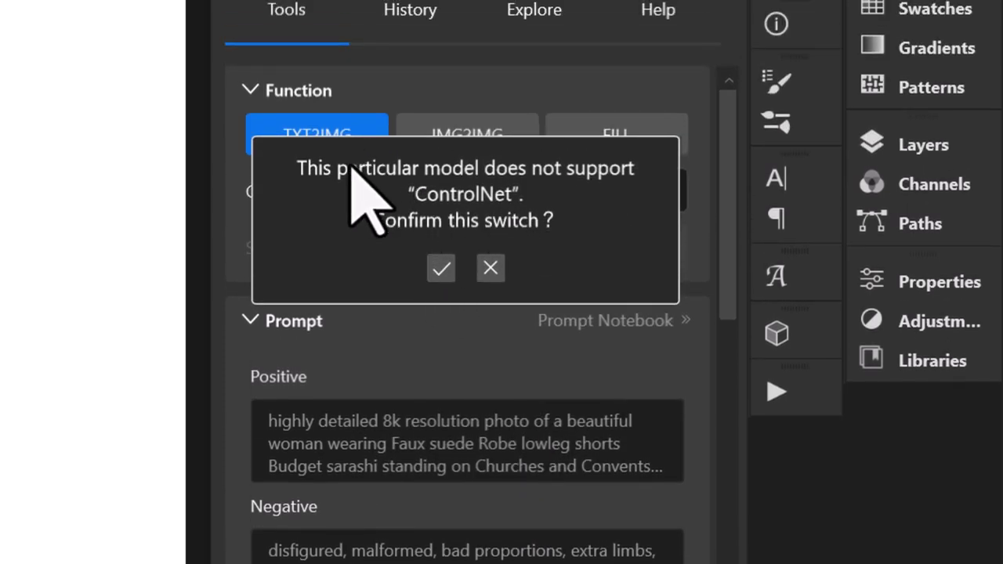
left_click(441, 268)
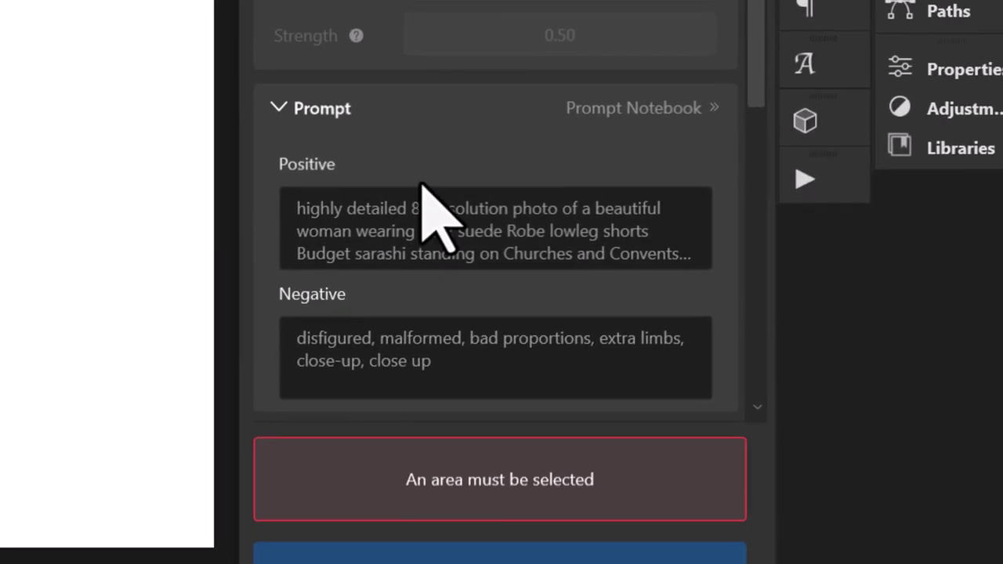
Step: Replace the positive prompt with "an ancient warrior standing in front of a japanese temple"
triple_click(519, 242)
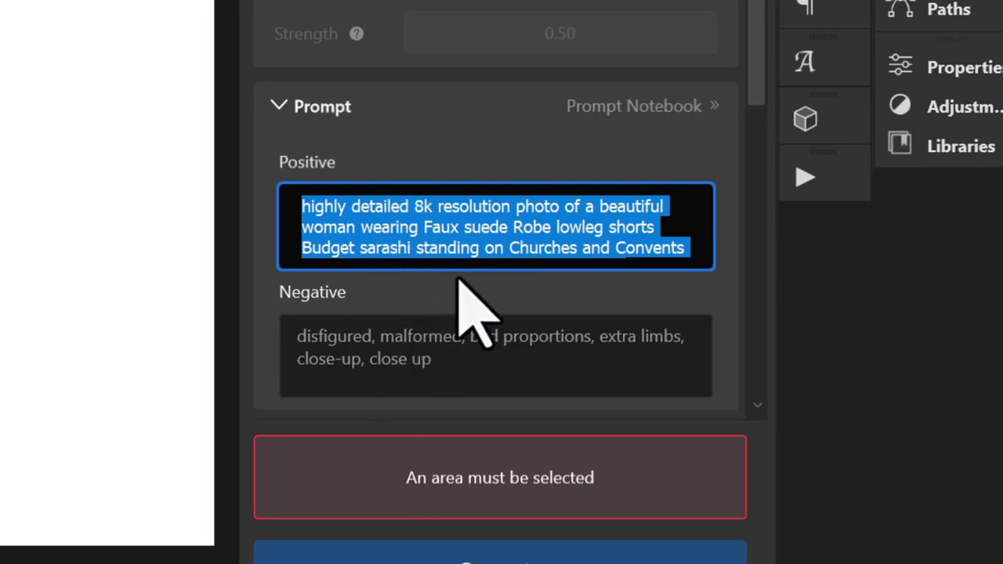
triple_click(431, 349)
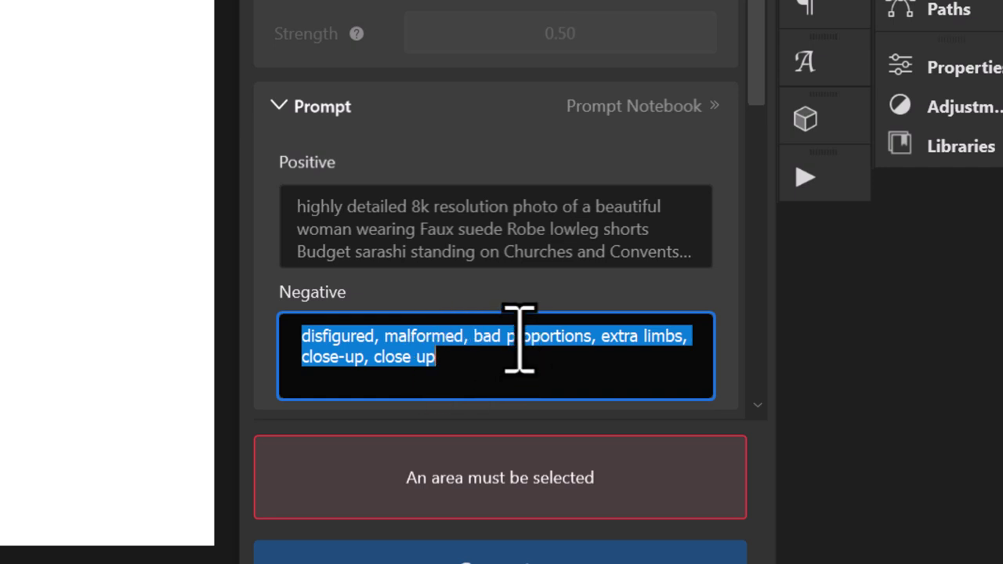
triple_click(608, 212)
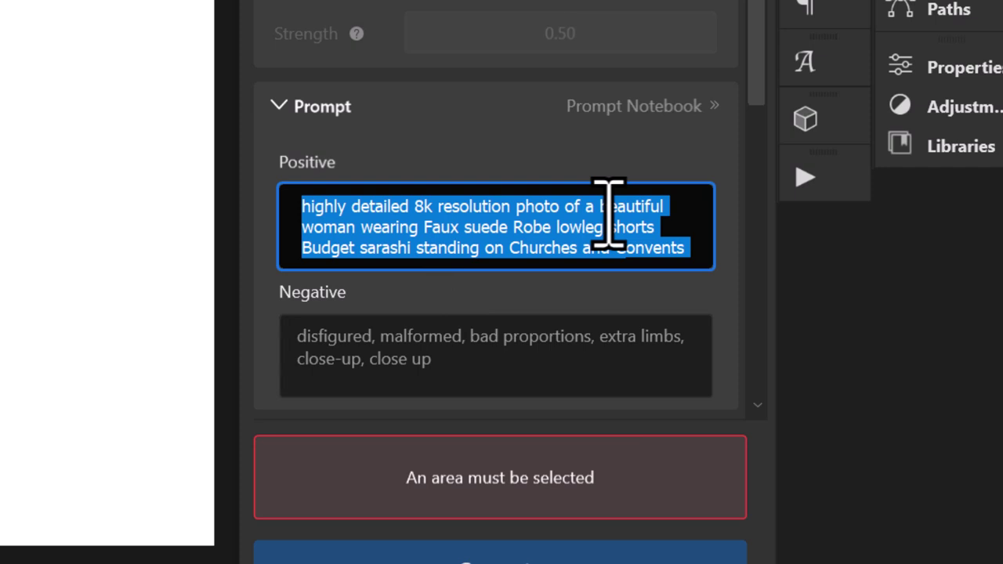
type("an ancient warrior standing in front of a japanese temple")
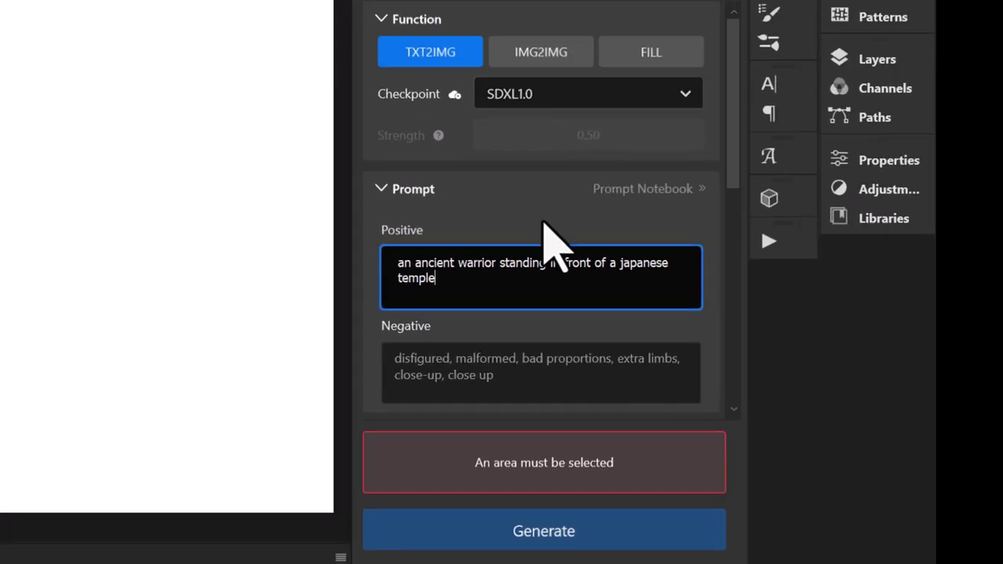
Step: Examine the samplers offered in the generation parameters without changing the selected one
left_click_drag(733, 154, 732, 337)
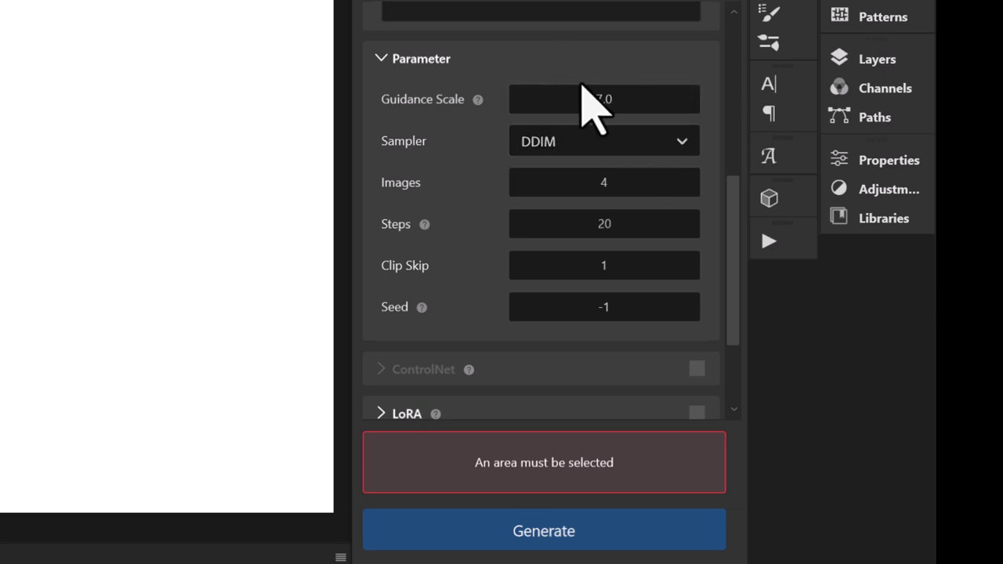
left_click(640, 149)
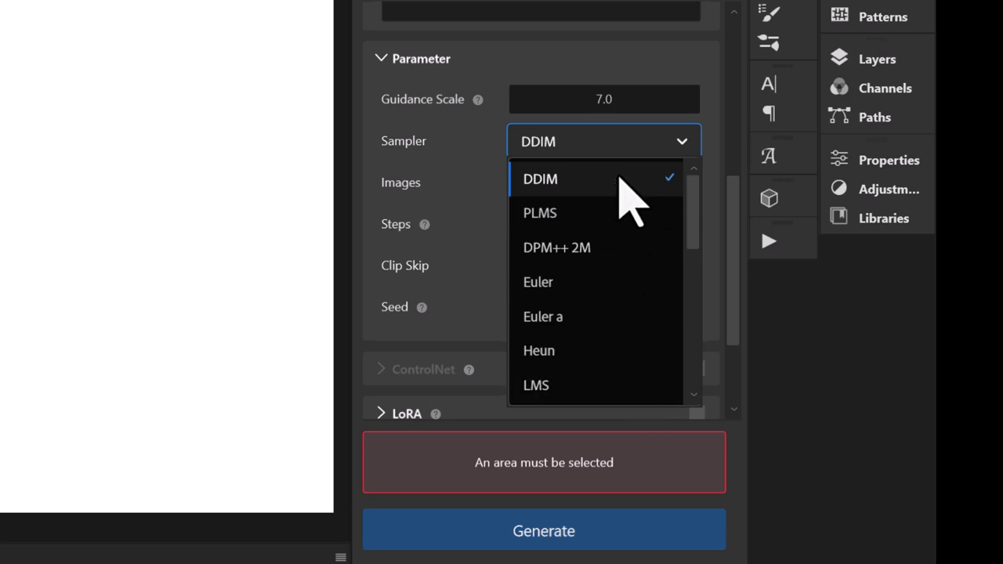
key("Escape")
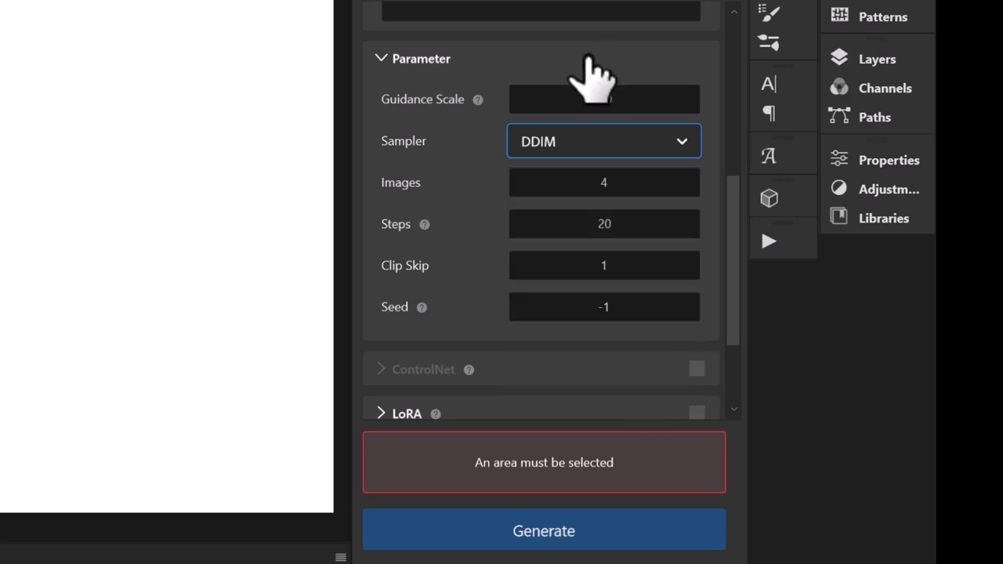
Step: Set the number of images to generate to 4
scroll(604, 224, "down", 1)
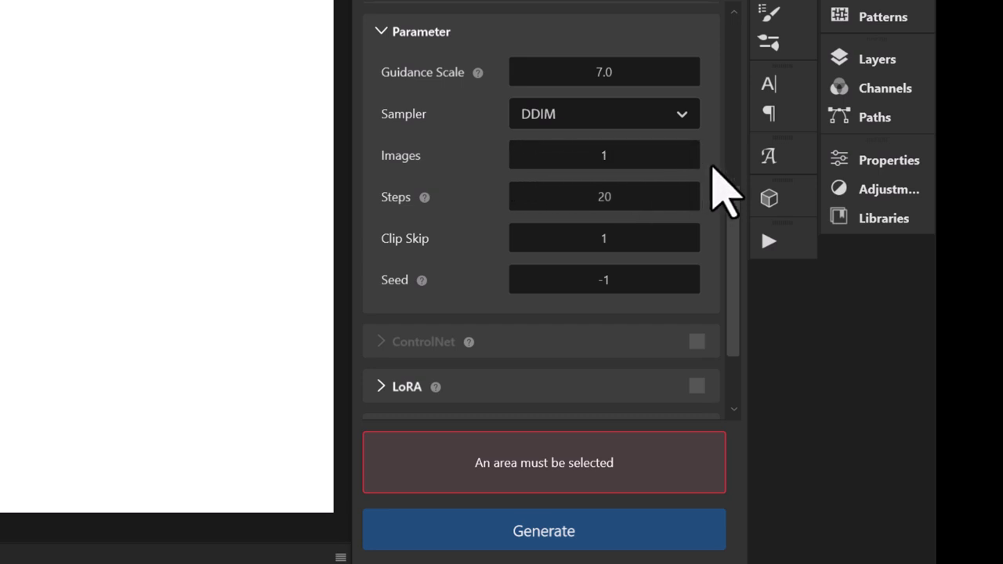
left_click(691, 154)
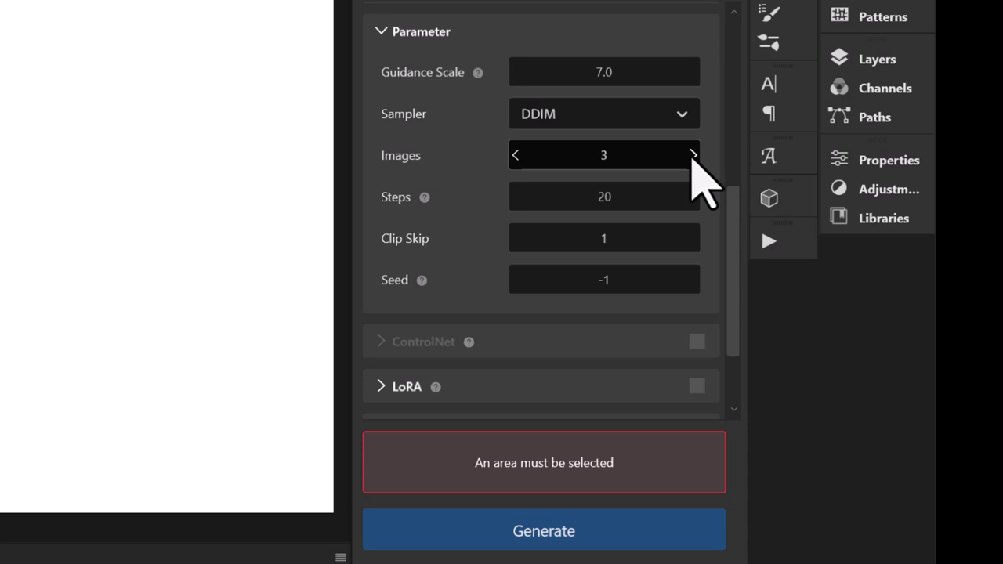
left_click(693, 154)
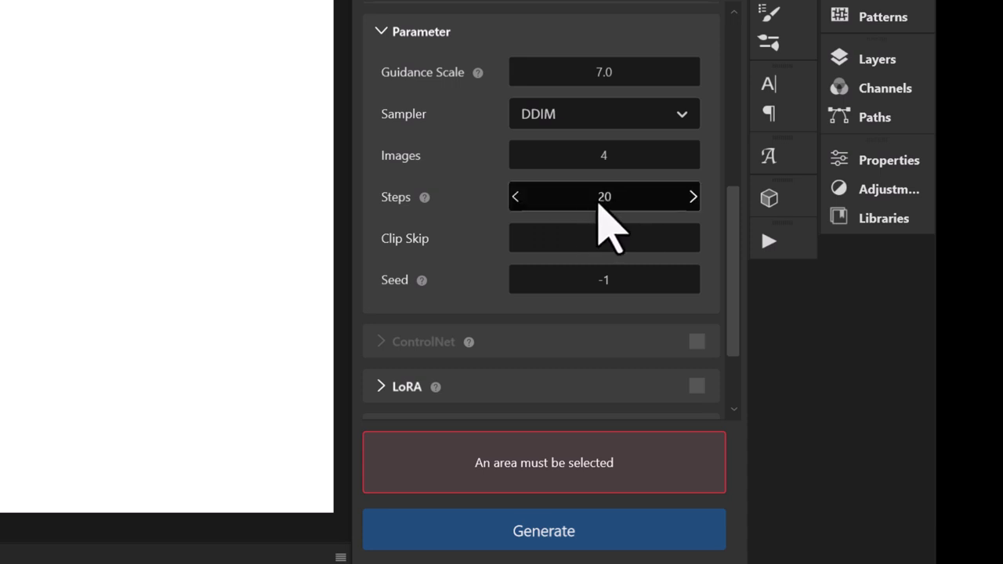
Step: Enable LoRA with no LoRA model selected and collapse its settings
scroll(601, 235, "down", 2)
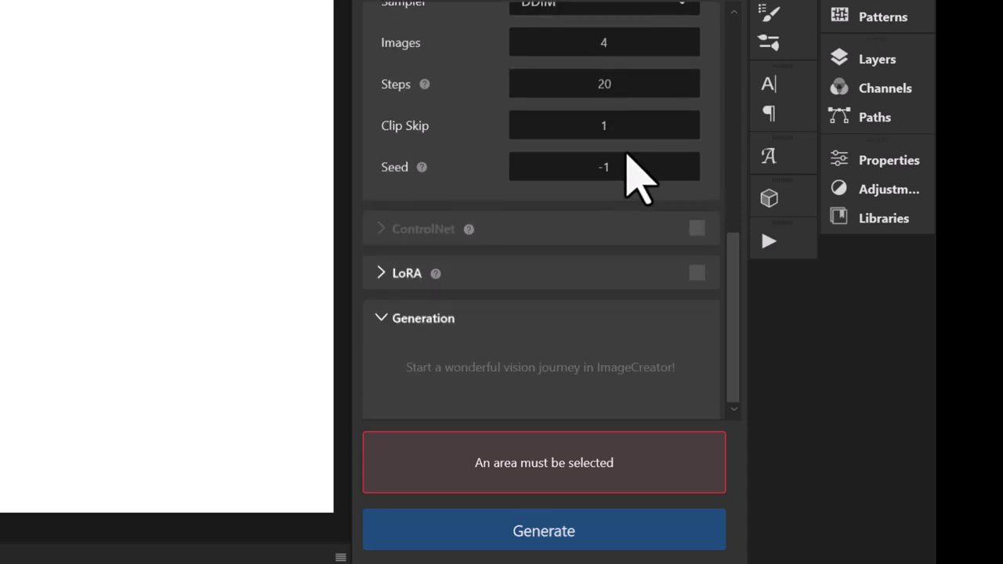
left_click(384, 272)
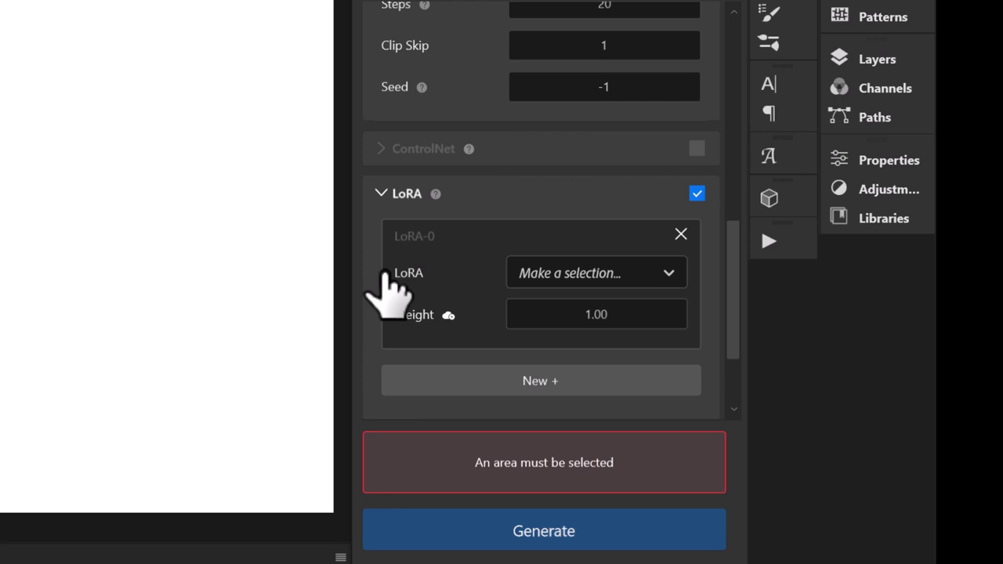
left_click(384, 195)
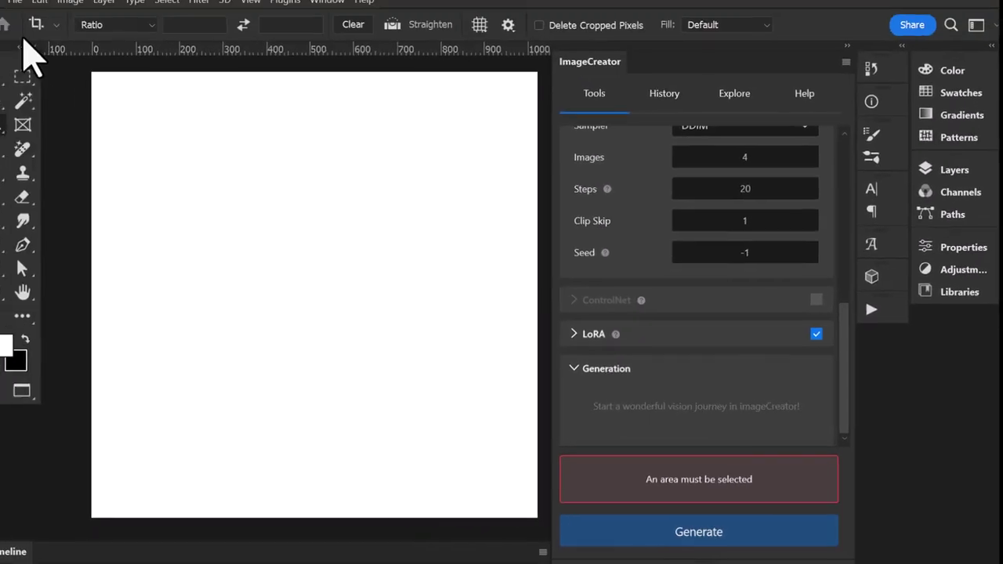
Step: Generate the images over a selection of the whole canvas and preview the one with the warrior facing the tall pagoda
left_click_drag(110, 84, 586, 541)
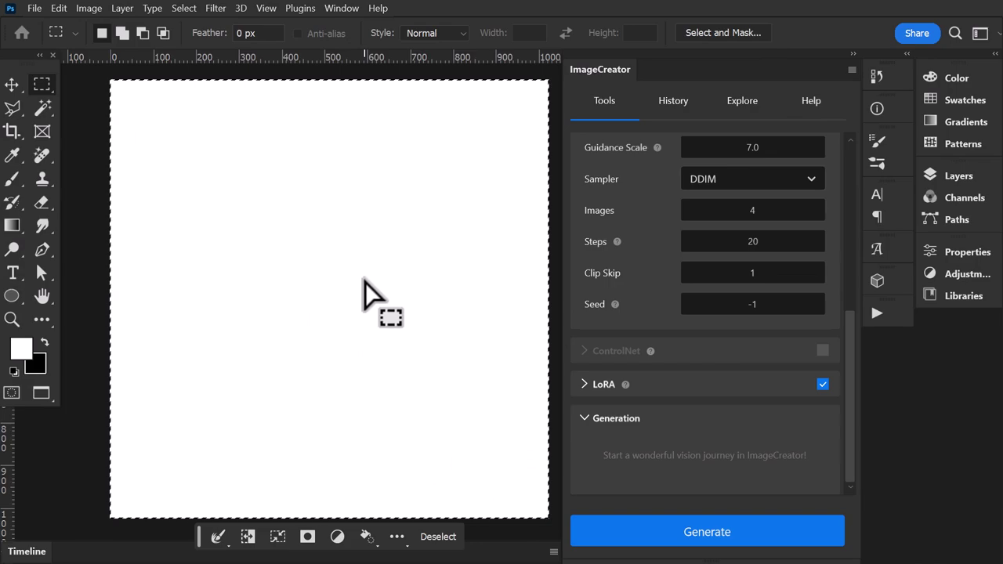
left_click(730, 531)
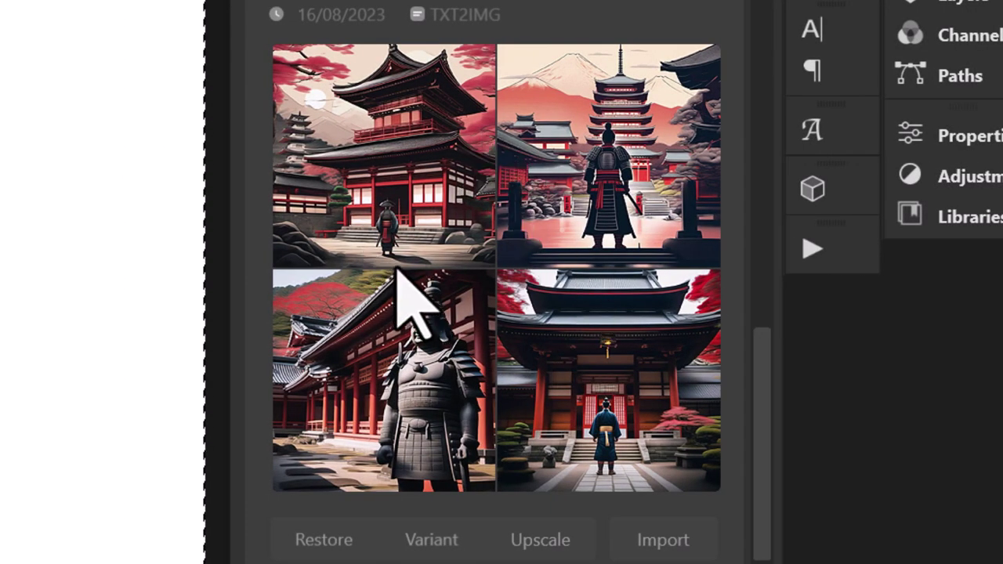
left_click(655, 164)
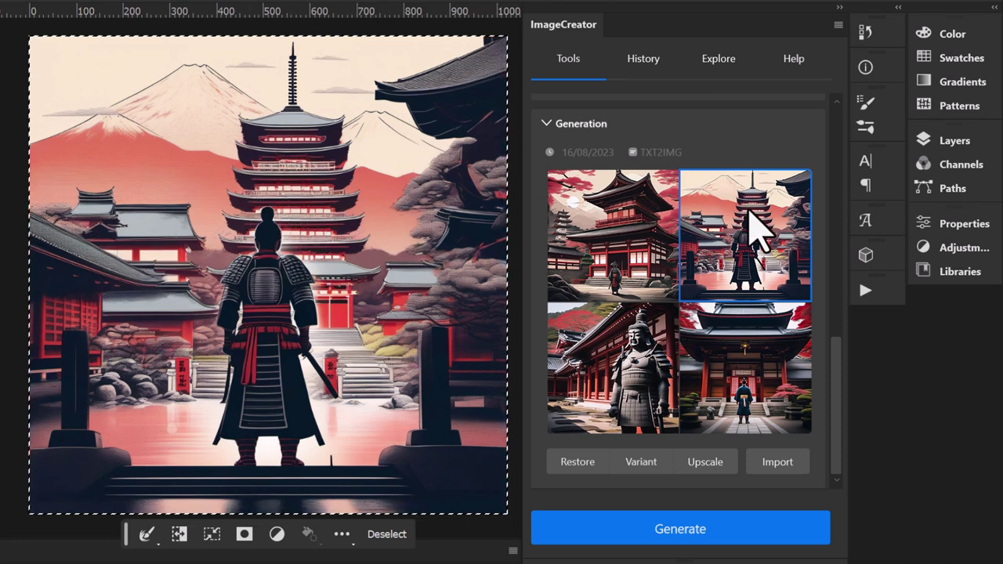
Step: Append "photorealistic image, cinematic movie still, 8k, high detail, high resolution" to the positive prompt and generate the images
left_click_drag(831, 416, 834, 171)
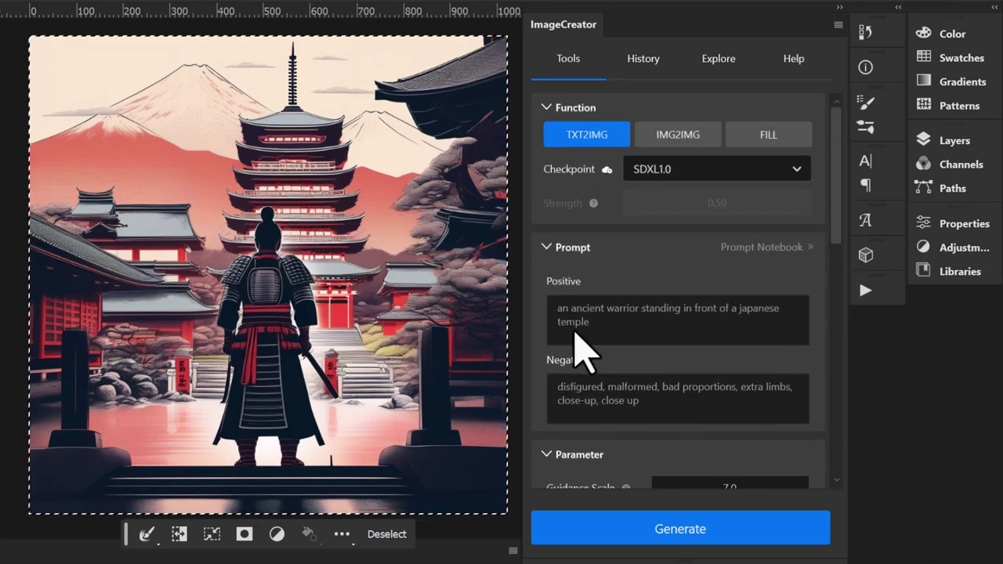
left_click(600, 322)
left_click(618, 328)
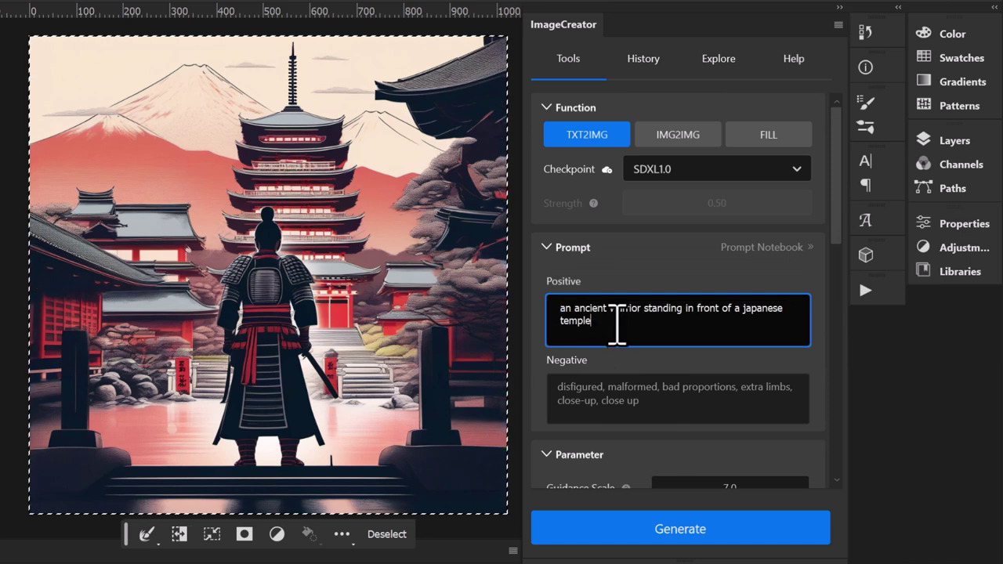
type("photorealistic image, cinematic movie still, 8k, high detail, high resolution")
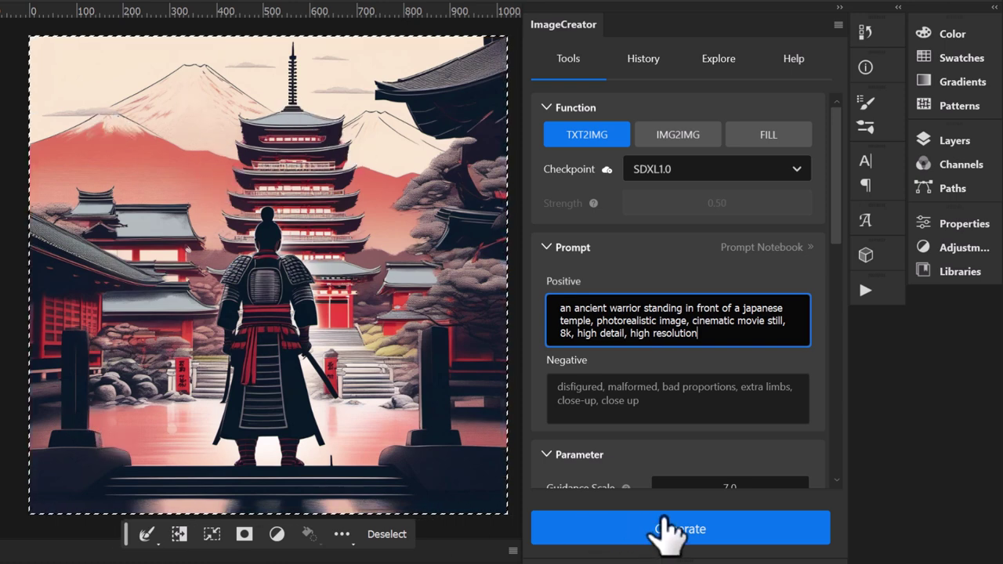
scroll(705, 486, "down", 10)
left_click(729, 539)
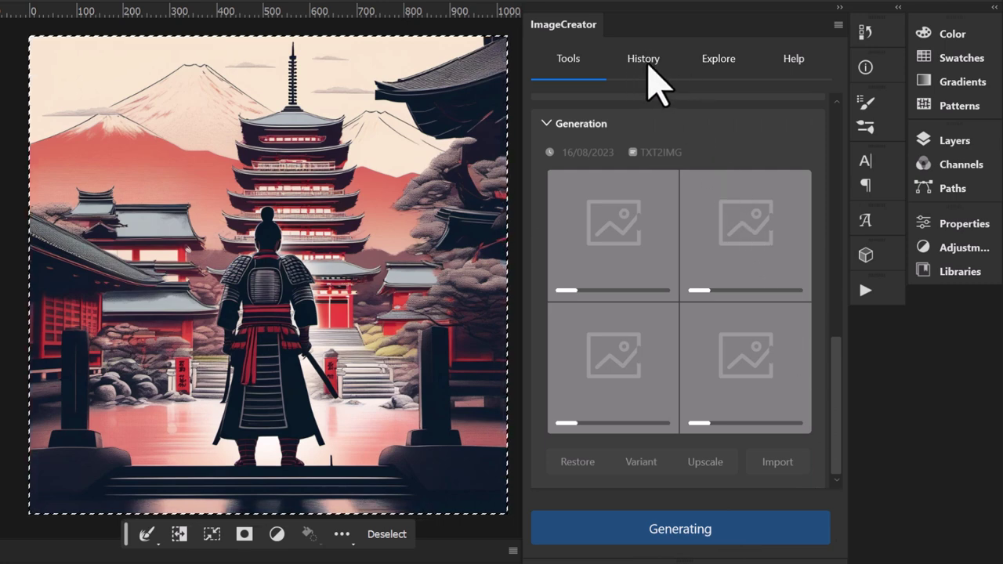
Step: Check the generation history and place the new image of the warrior among red maple branches on the canvas
left_click(646, 61)
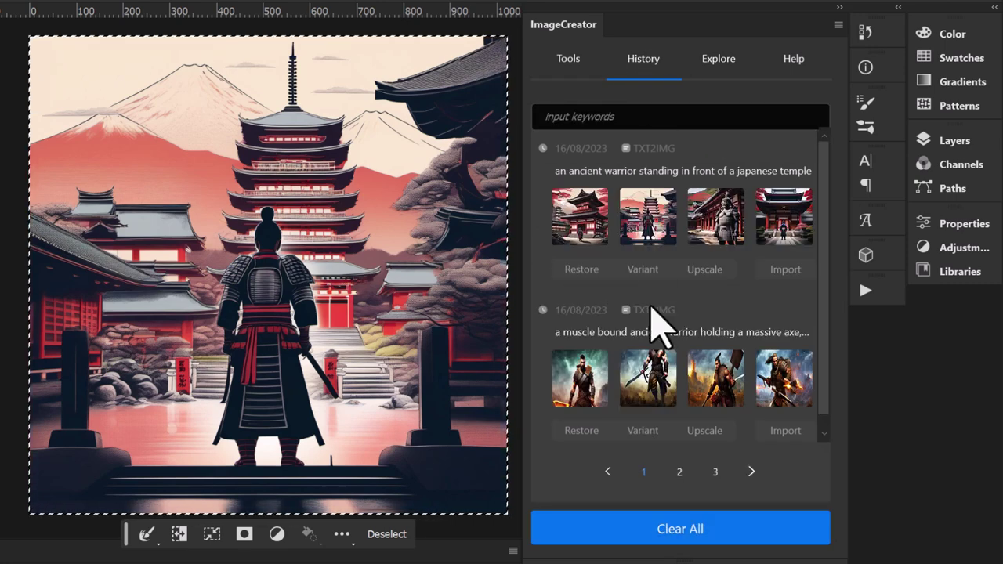
left_click(568, 60)
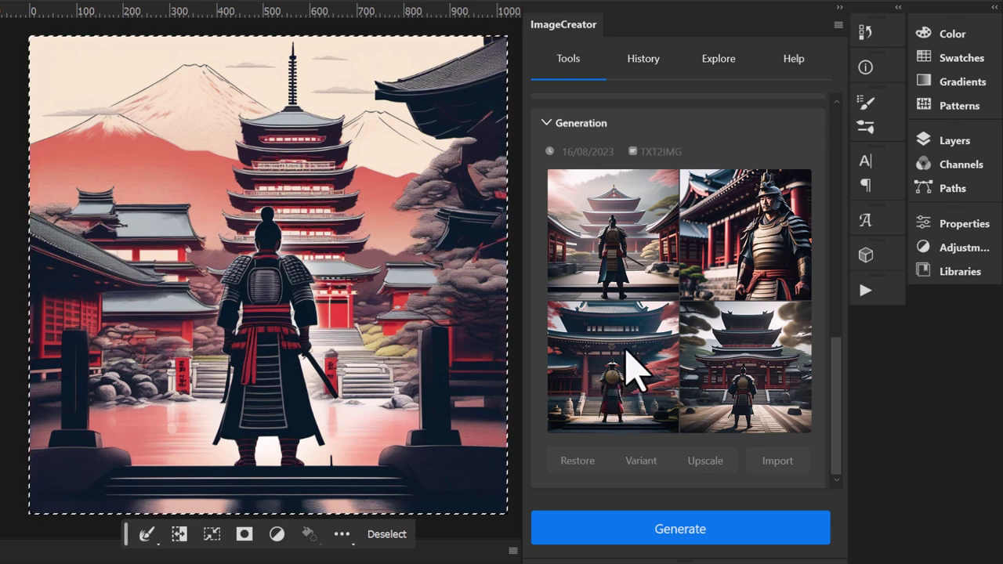
left_click(626, 352)
left_click(276, 258)
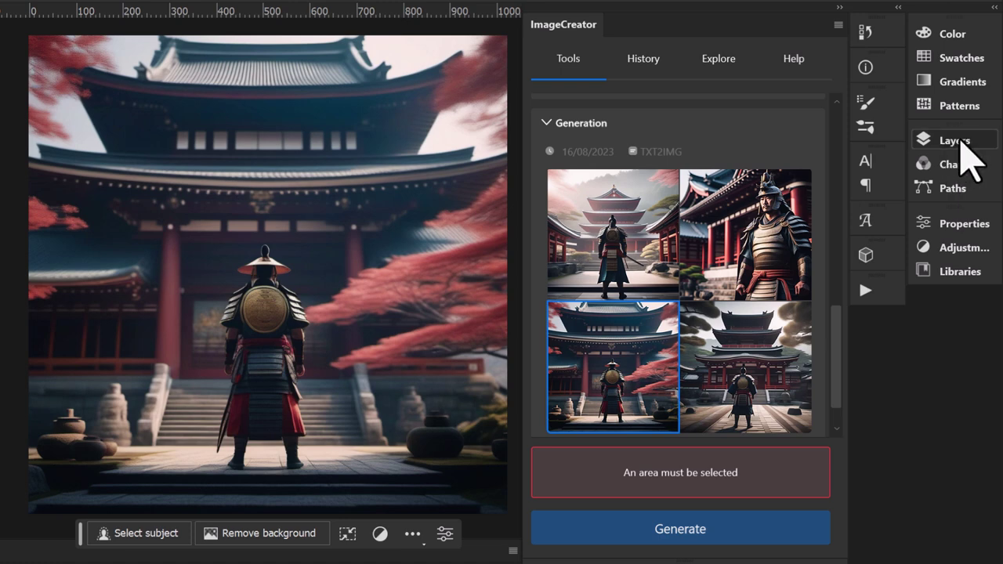
Step: Compare the two ImageCreator layers by hiding and showing each one, leaving both visible
left_click(960, 141)
left_click_drag(897, 362, 899, 545)
left_click(702, 265)
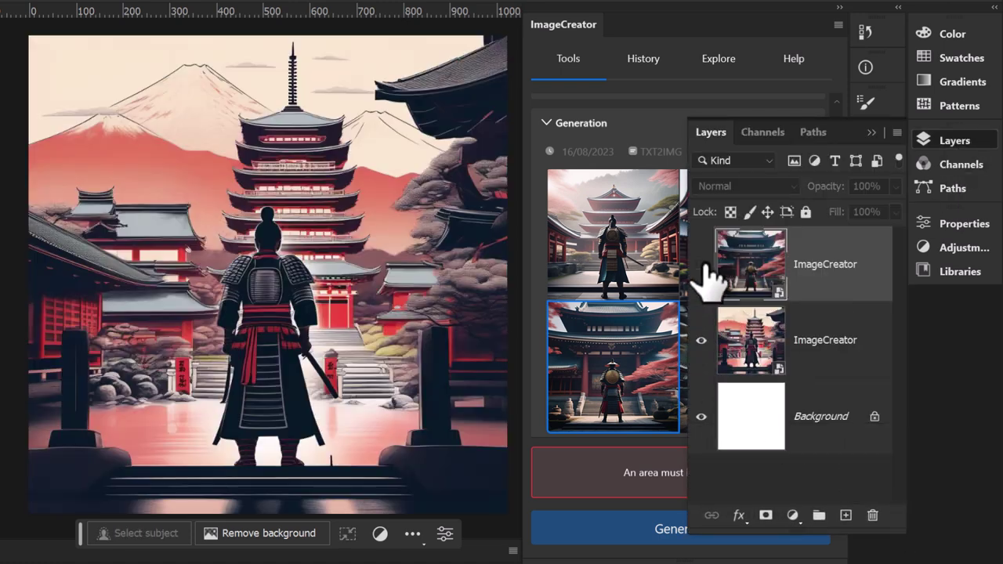
left_click(701, 265)
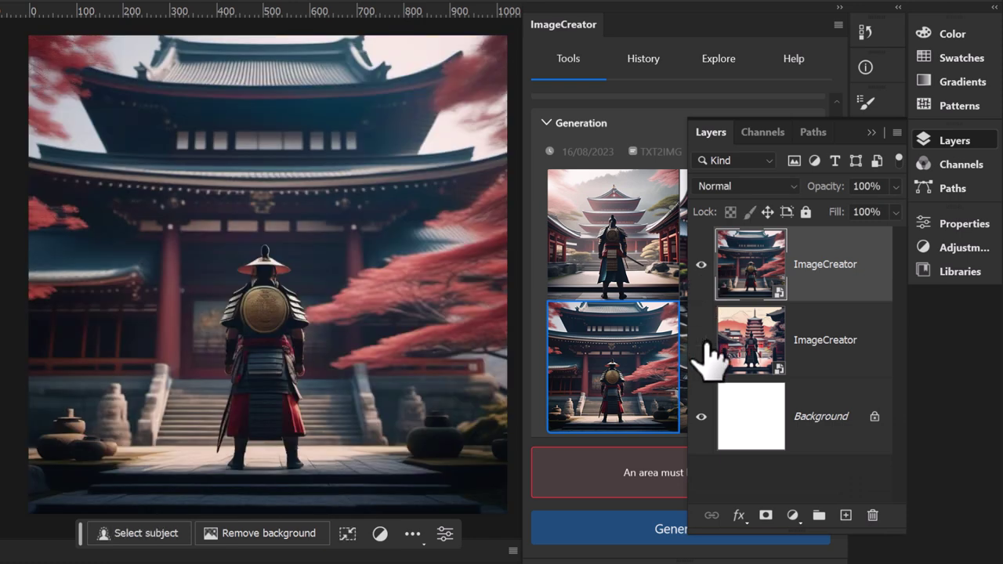
left_click(701, 265)
left_click(701, 265)
left_click(701, 340)
left_click(951, 141)
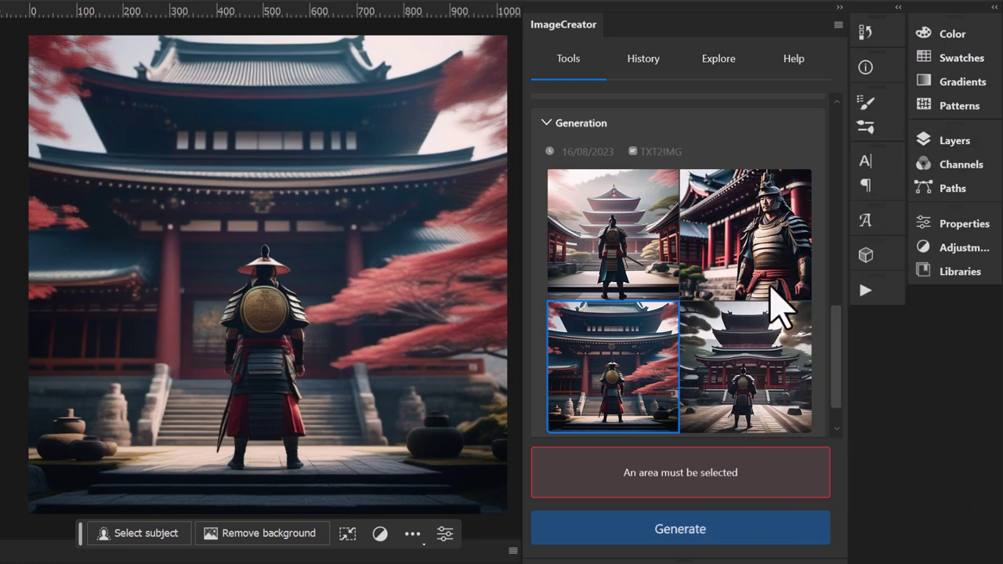
Step: Upscale the generated image of the warrior before the tiered temple framed by dark tree branches
left_click(703, 260)
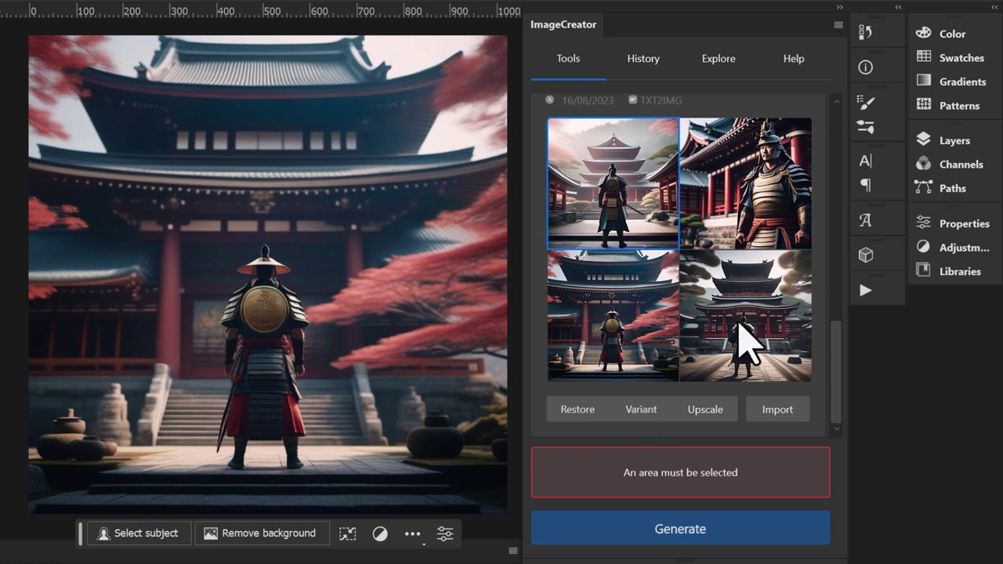
left_click(750, 337)
left_click(709, 415)
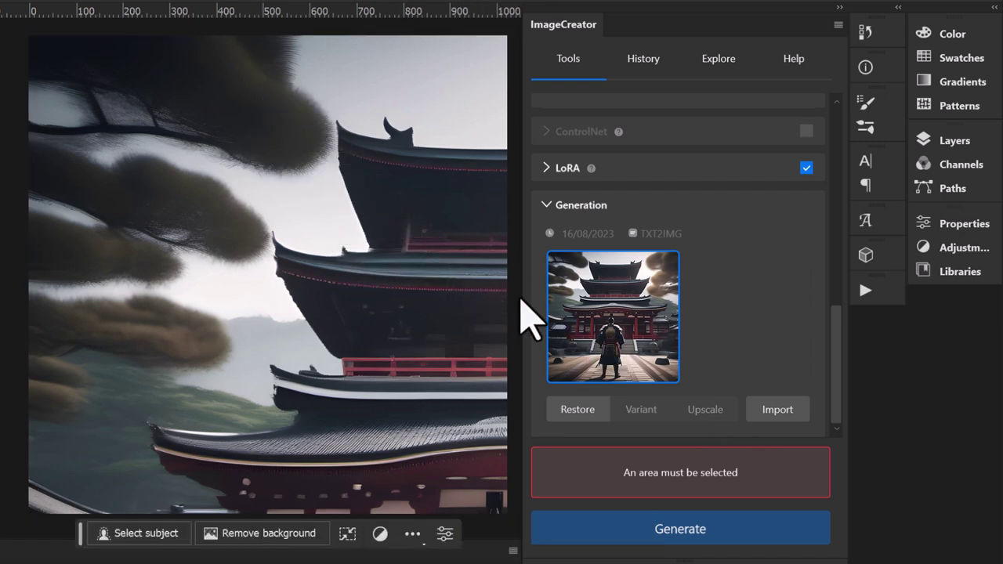
Step: Move the oversized upscaled image on the canvas until the warrior's full figure is in view
left_click(955, 143)
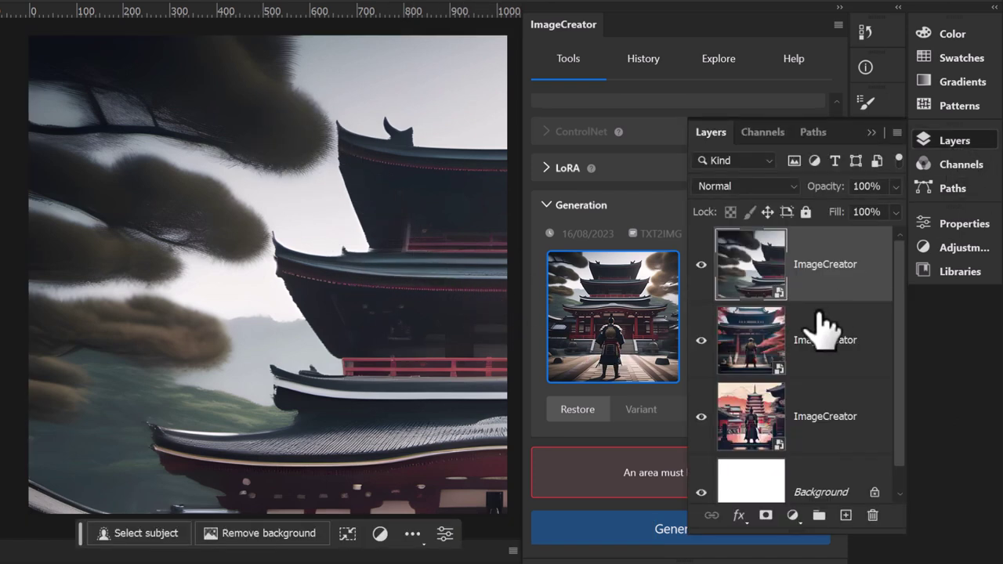
left_click_drag(233, 212, 302, 306)
right_click(768, 277)
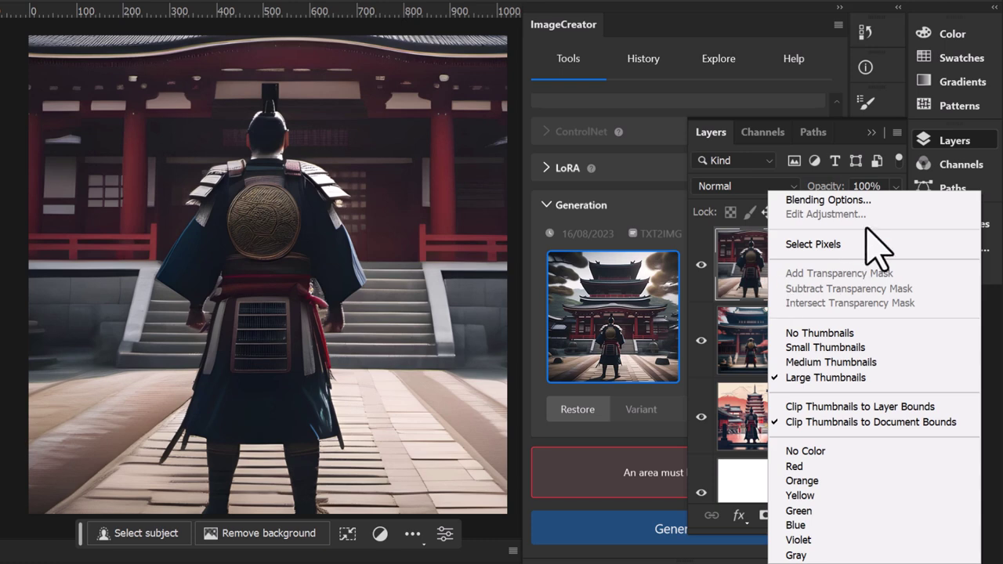
left_click(759, 271)
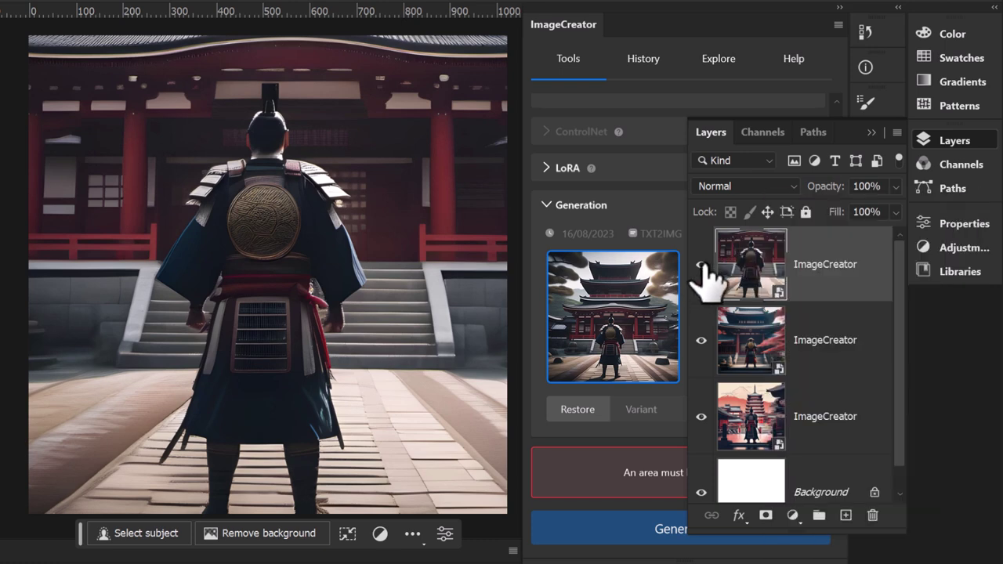
Step: Delete the layer of the upscaled image and close the layer list
right_click(849, 266)
left_click(877, 290)
left_click(872, 515)
left_click(434, 213)
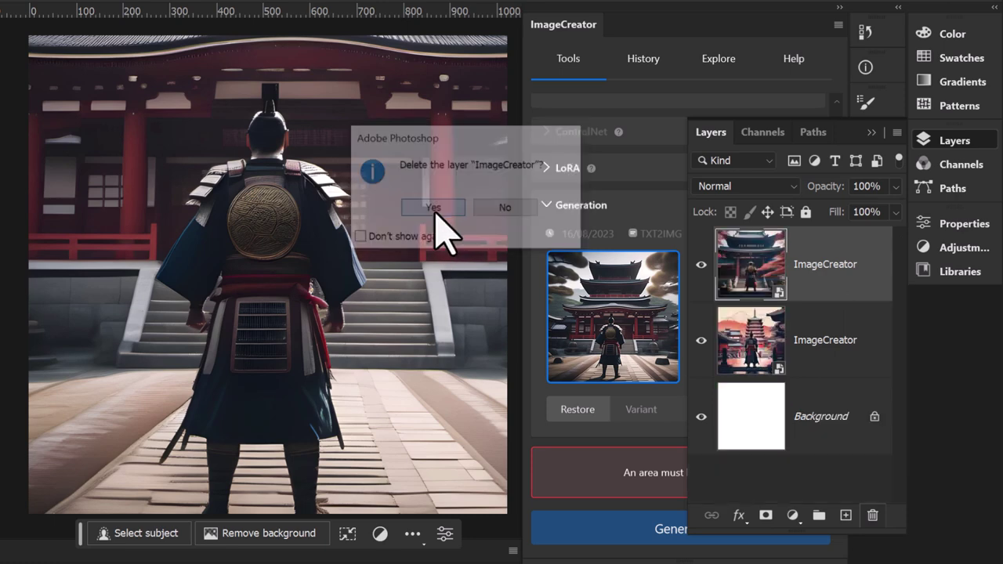
scroll(669, 192, "up", 3)
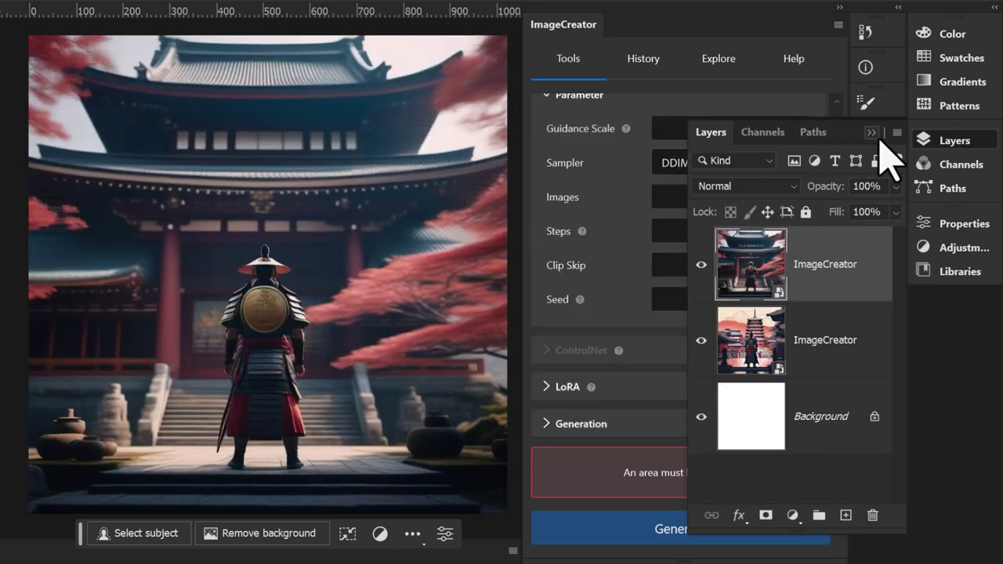
left_click(872, 133)
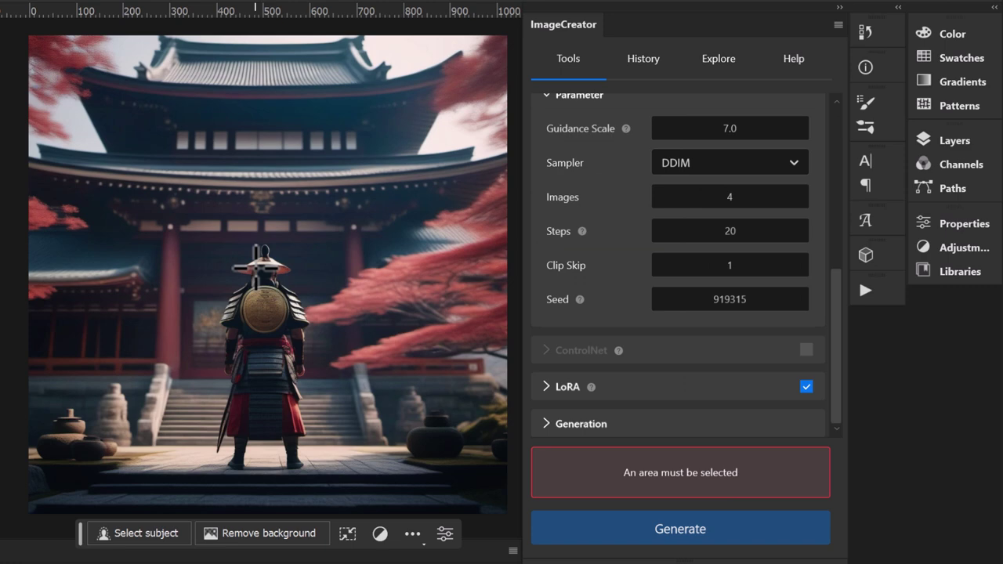
Step: Change the checkpoint to DreamShaper XL1.0 alpha2
scroll(757, 380, "up", 5)
left_click(721, 174)
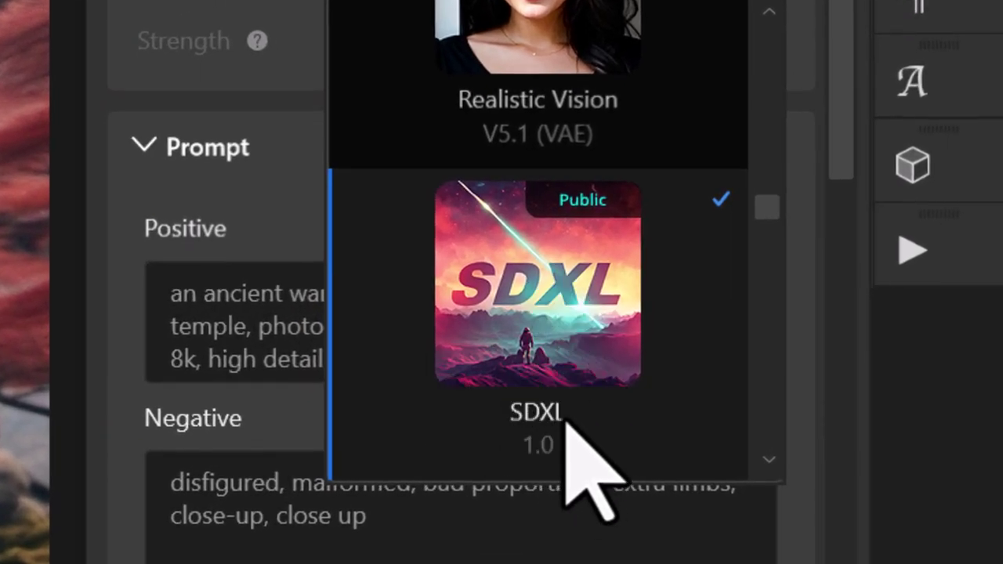
scroll(568, 419, "down", 2)
scroll(570, 421, "down", 2)
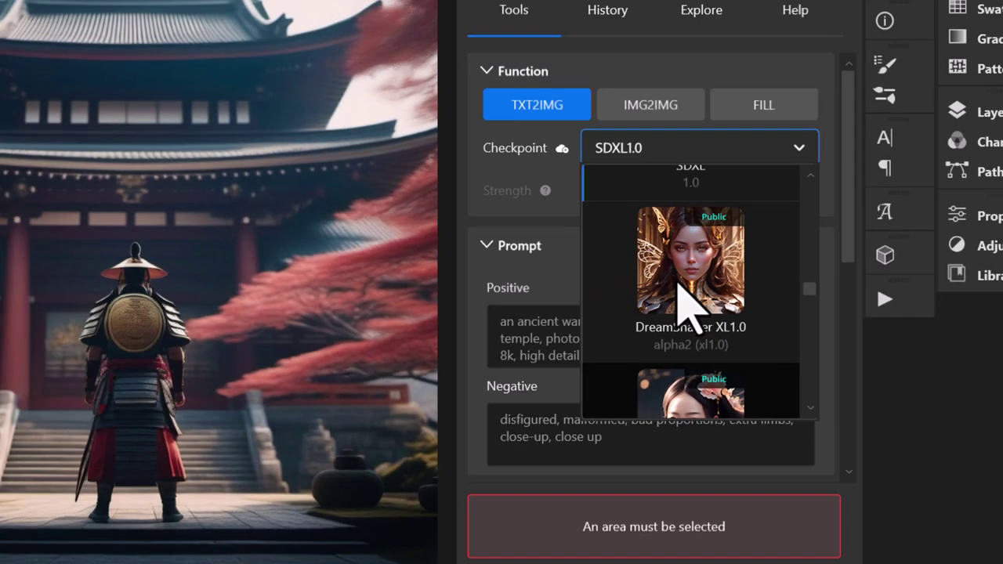
left_click(541, 259)
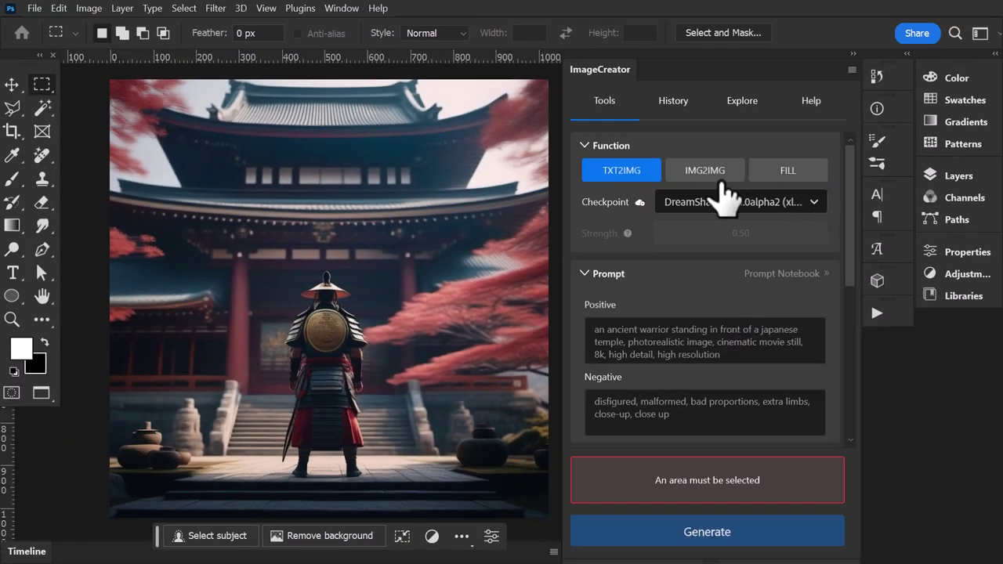
Step: Select the whole canvas with the rectangular marquee and generate images with the same prompt and parameters
scroll(739, 235, "down", 5)
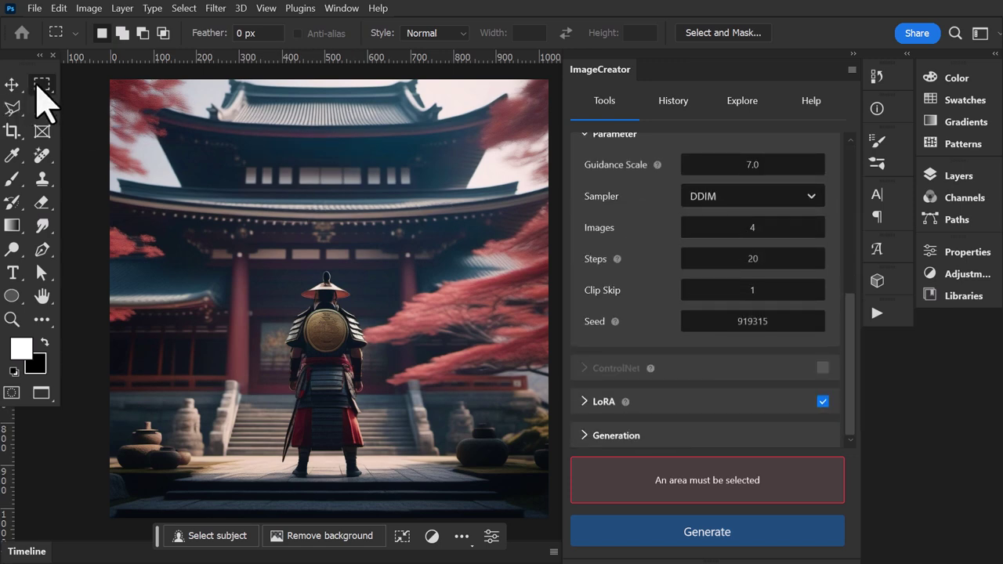
left_click_drag(107, 76, 619, 525)
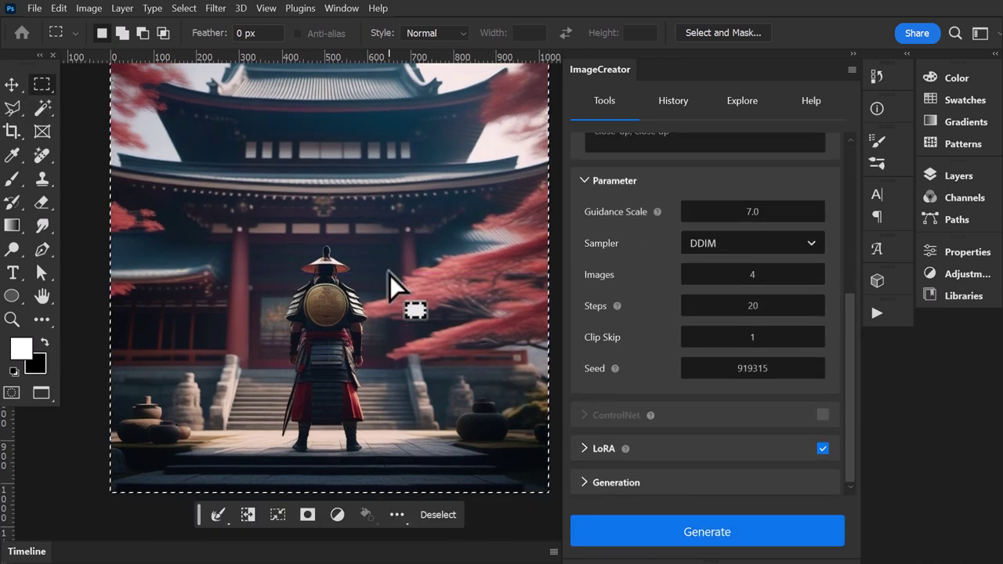
left_click_drag(403, 291, 372, 305)
left_click(705, 480)
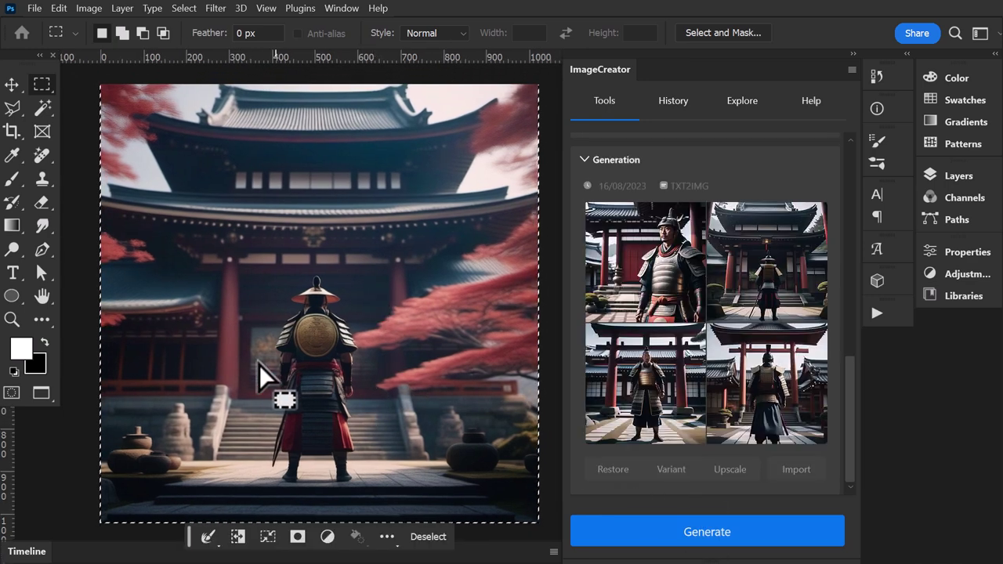
Step: Place the generated rear view of the hatted warrior between red pillars on the canvas and compare it with the layer below
left_click(774, 277)
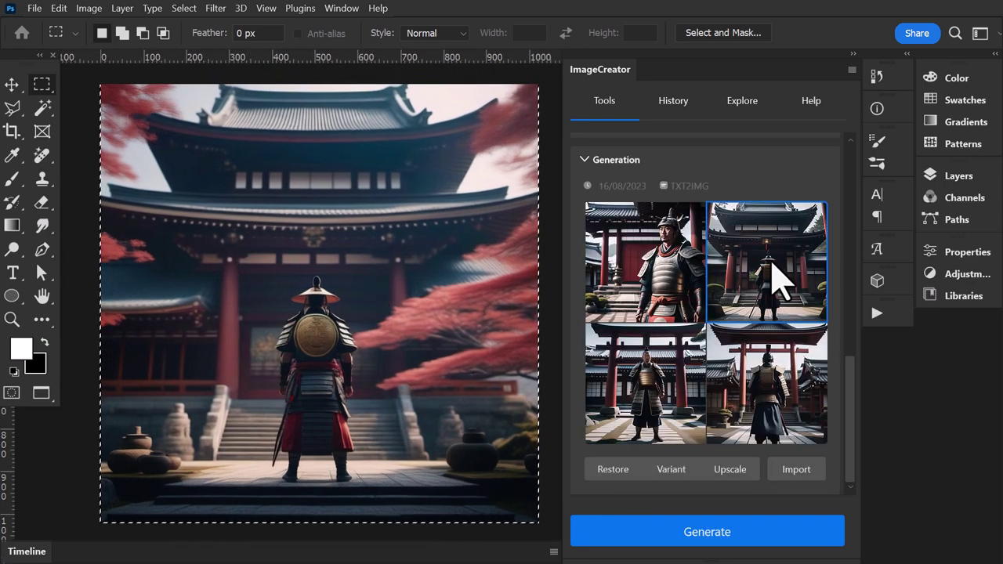
left_click_drag(772, 275, 302, 230)
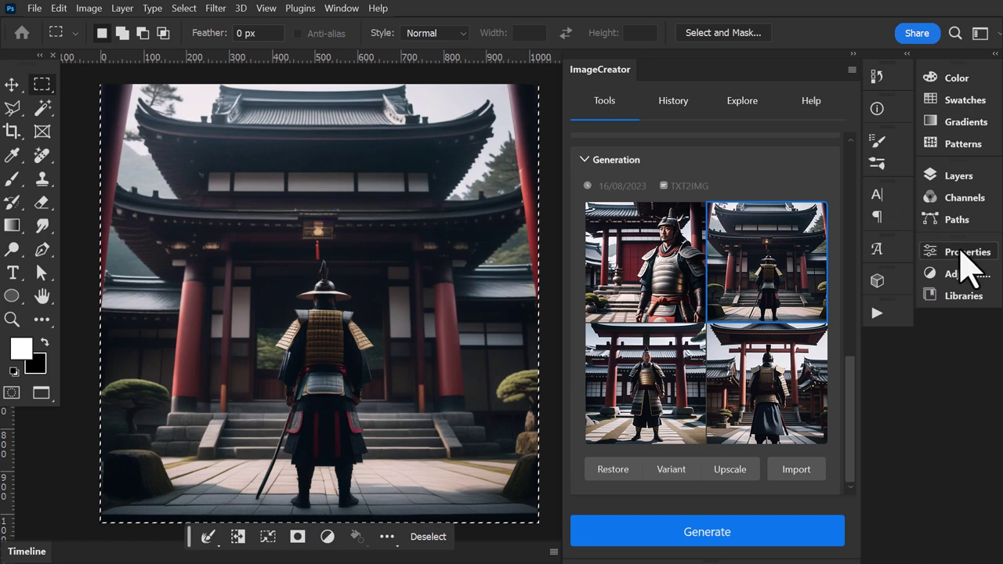
left_click(944, 183)
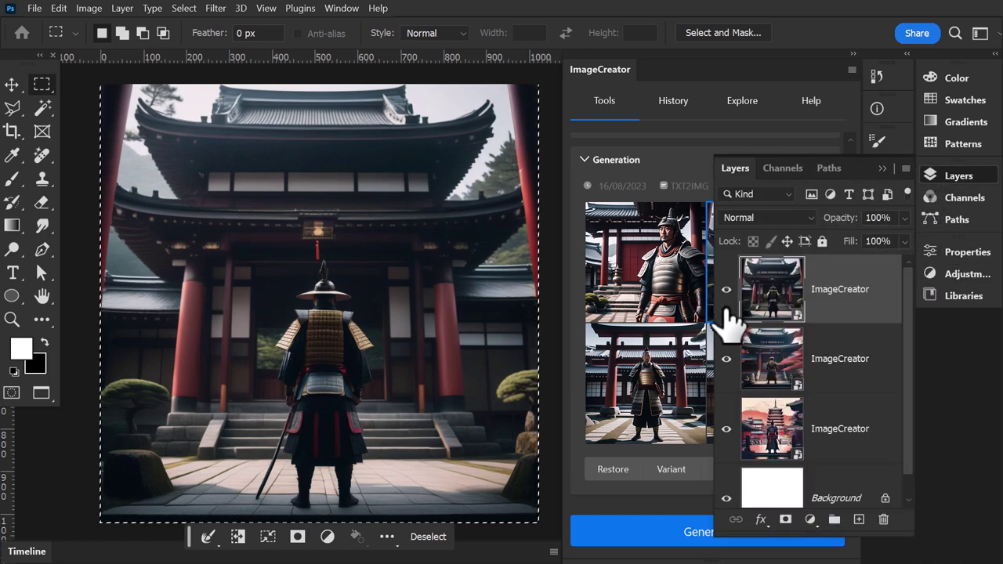
left_click(726, 290)
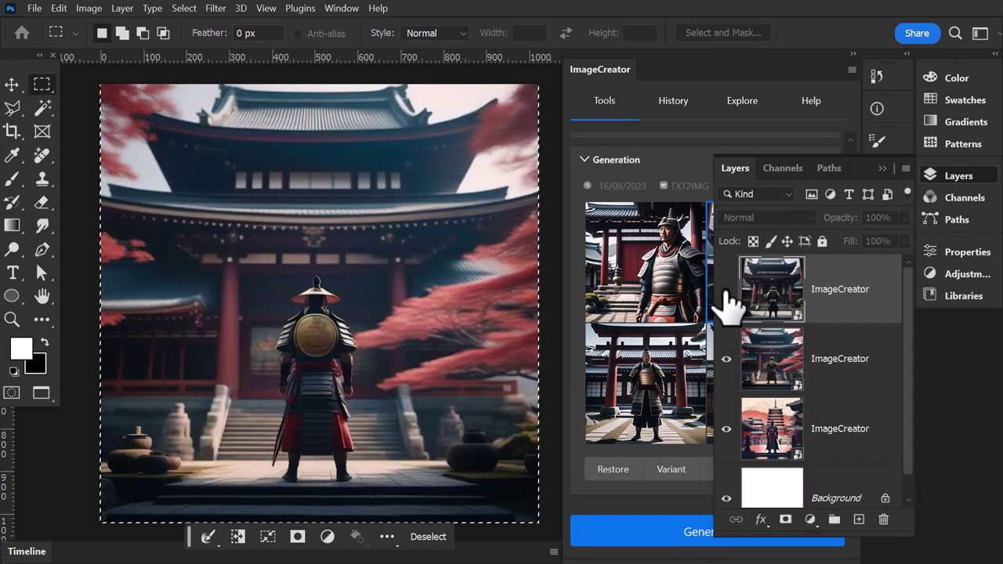
left_click(726, 290)
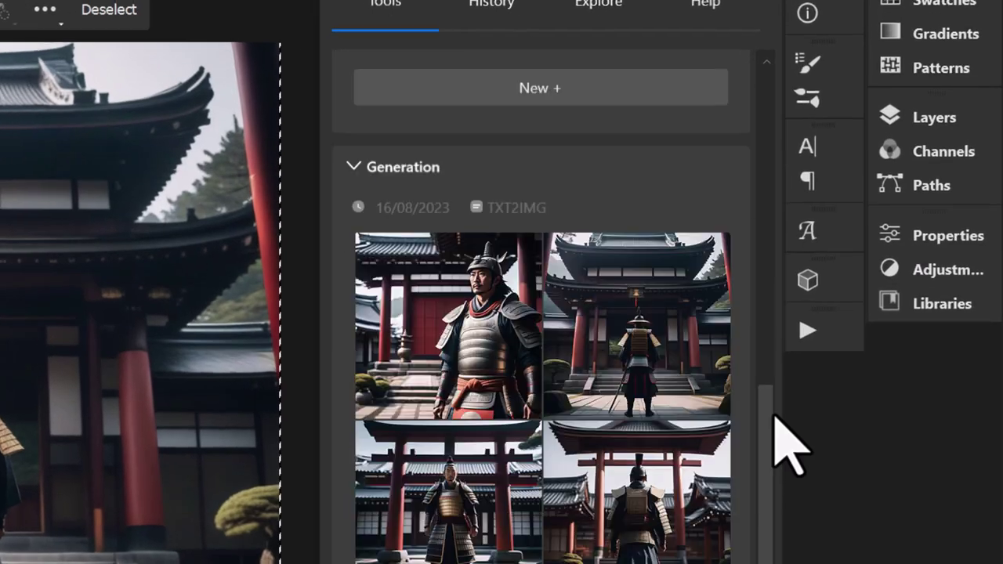
Step: Change the checkpoint to RPG v4
left_click_drag(860, 364, 853, 169)
left_click(820, 200)
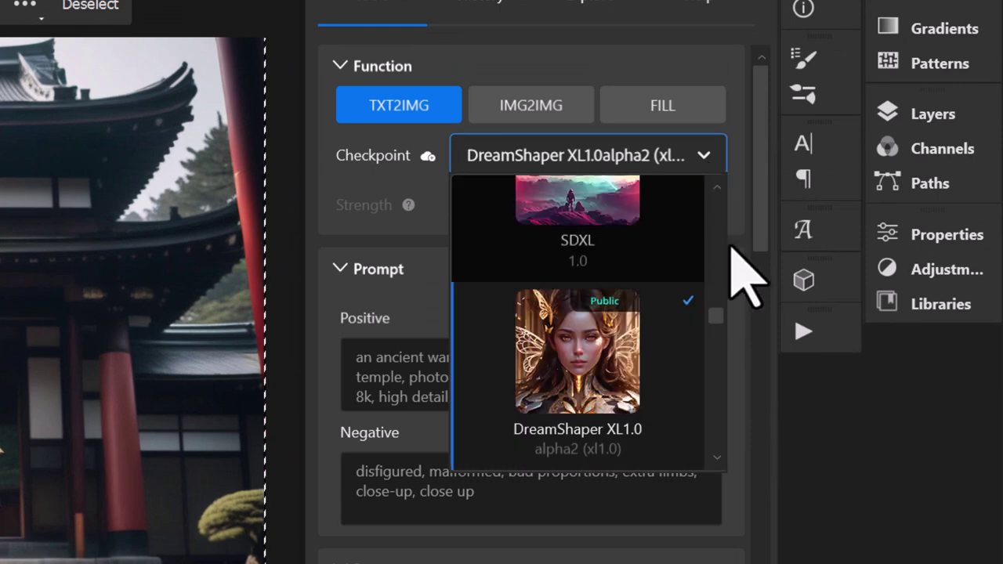
left_click_drag(716, 315, 714, 328)
scroll(713, 337, "down", 10)
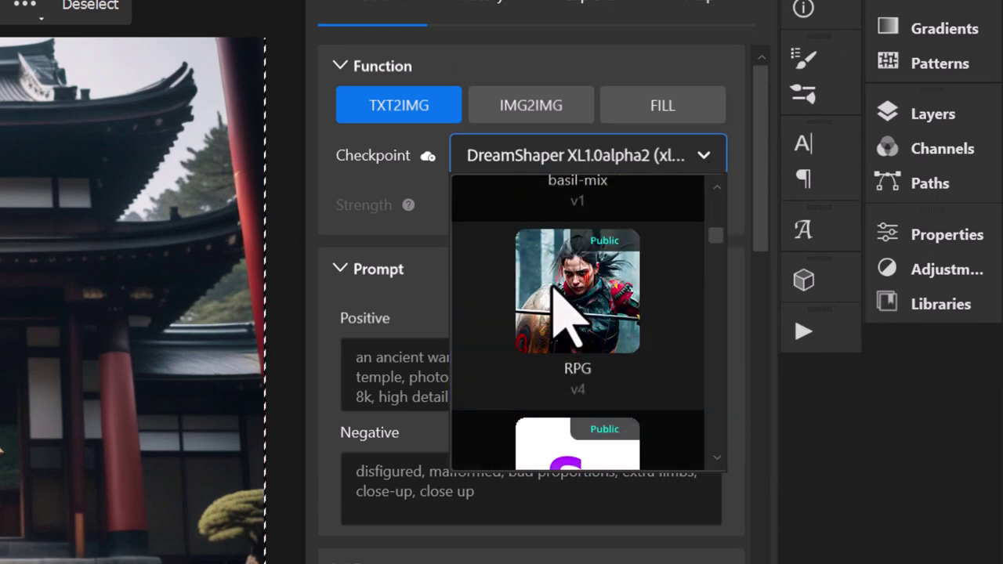
left_click(521, 290)
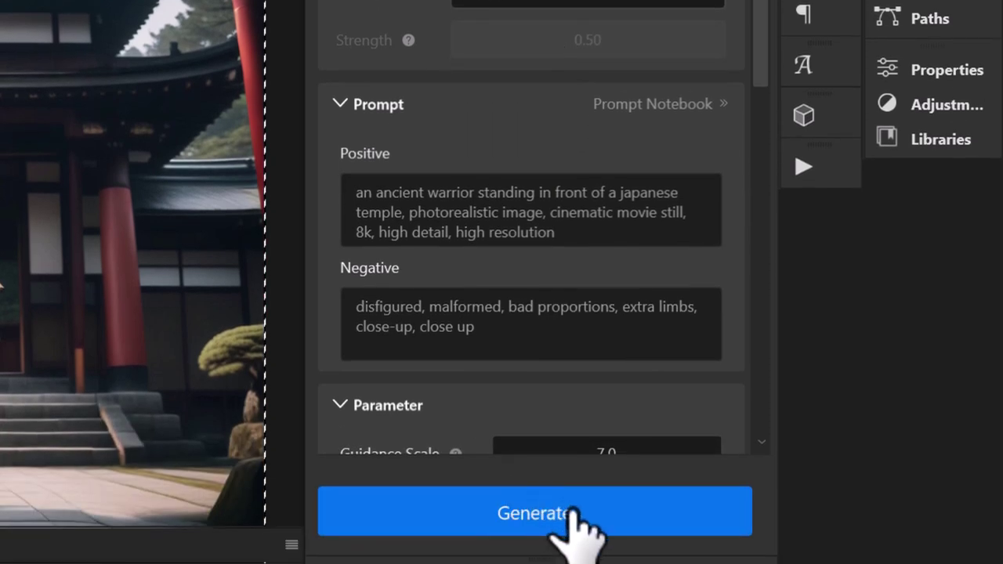
Step: Generate images with the same prompt and place the rear view of the blue-robed man facing the temple on the canvas
left_click(572, 517)
left_click(457, 95)
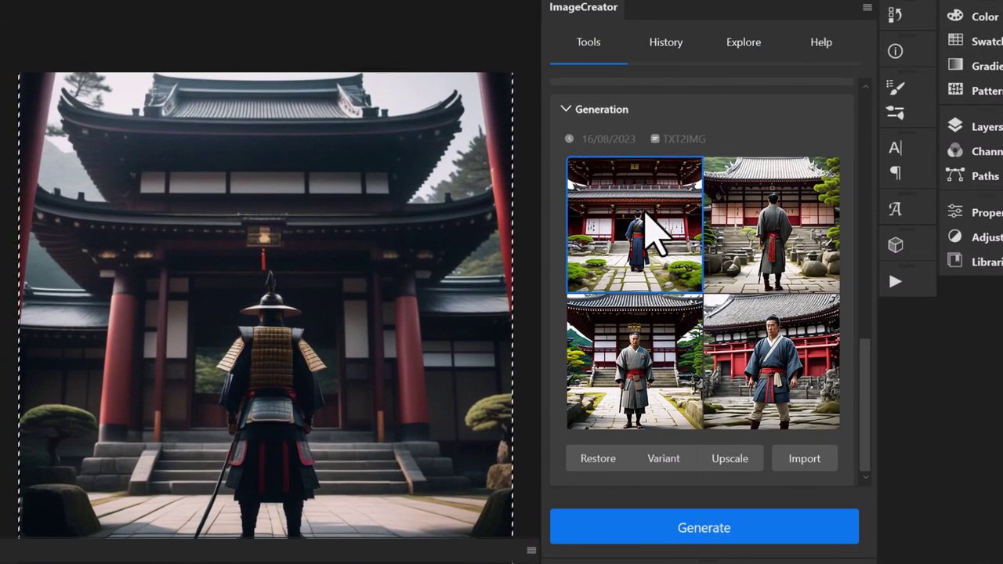
left_click_drag(460, 94, 0, 112)
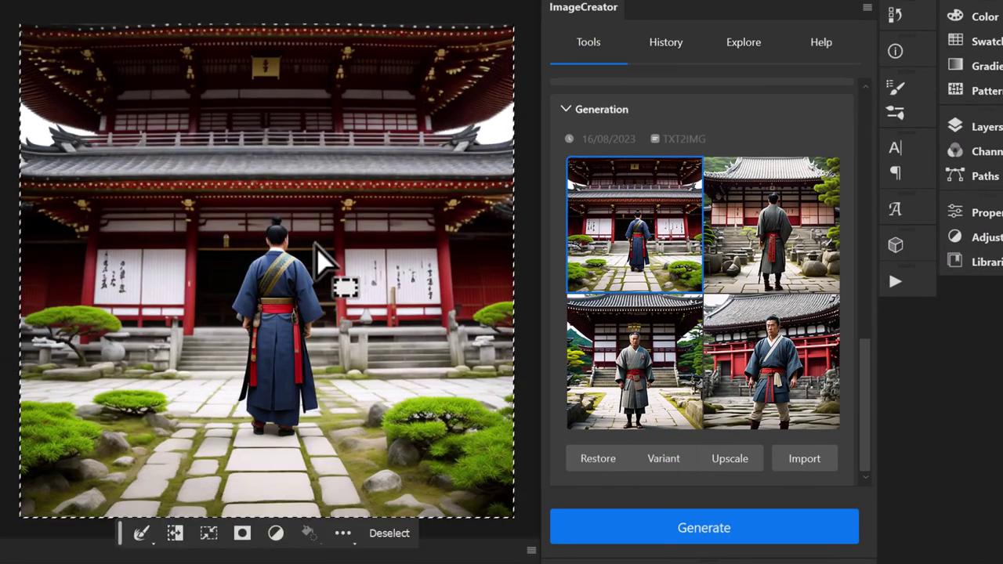
left_click_drag(321, 258, 217, 284)
Step: Place the generated front view of the blue-robed man before the red temple on the canvas
left_click(796, 384)
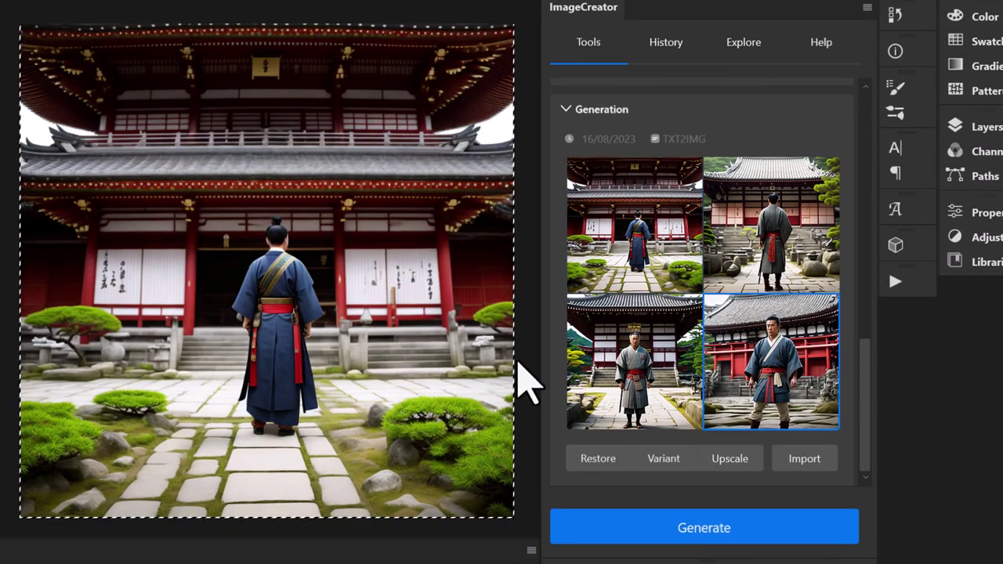
left_click_drag(525, 384, 220, 138)
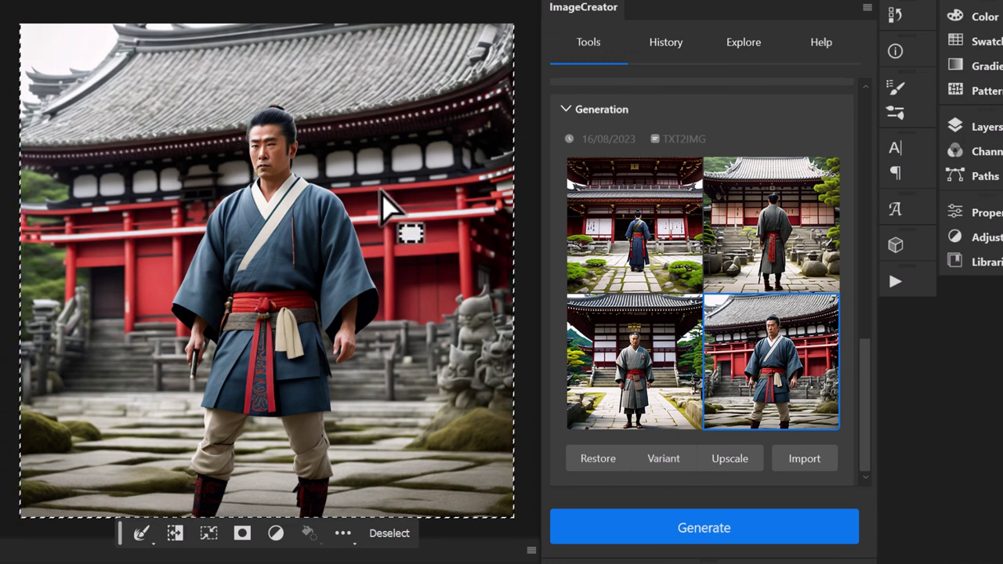
Step: Add a LoRA to the generation settings and choose MoXinv1 as its model
scroll(772, 376, "up", 3)
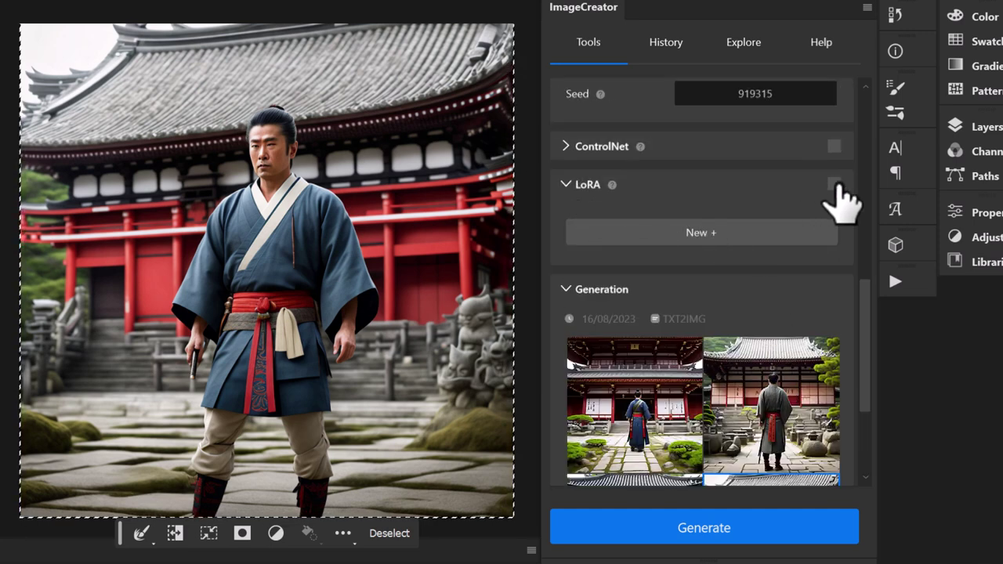
left_click(717, 233)
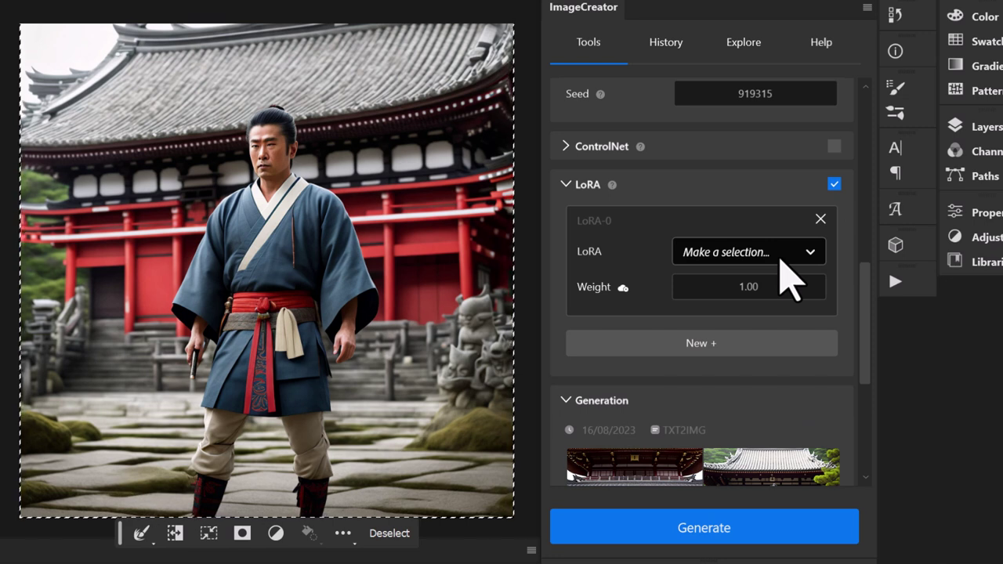
left_click(788, 266)
left_click_drag(817, 296, 814, 409)
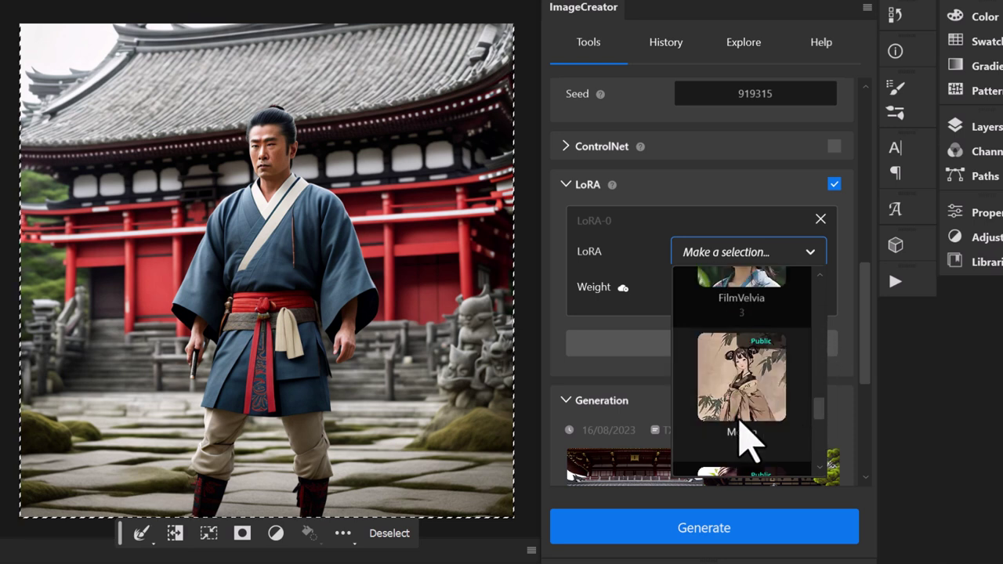
left_click(749, 391)
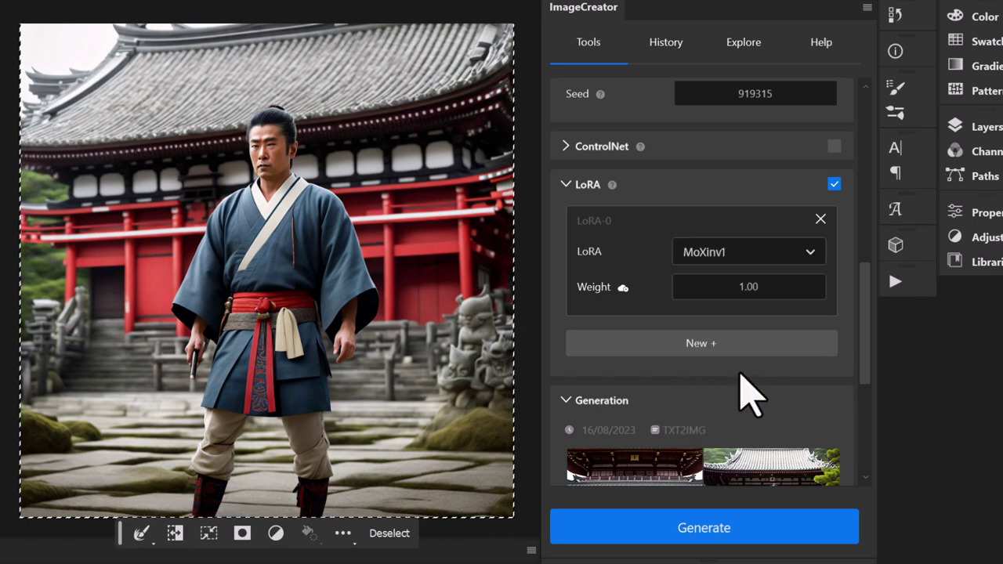
Step: Generate images with the MoXinv1 LoRA and place the painted woman standing in front of the small pagoda on the canvas
left_click(716, 527)
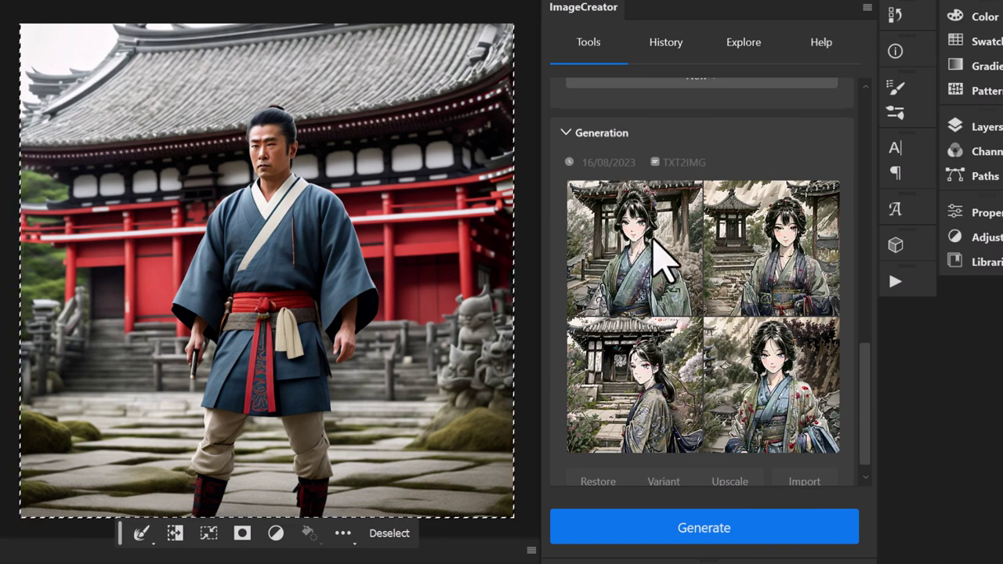
left_click(817, 246)
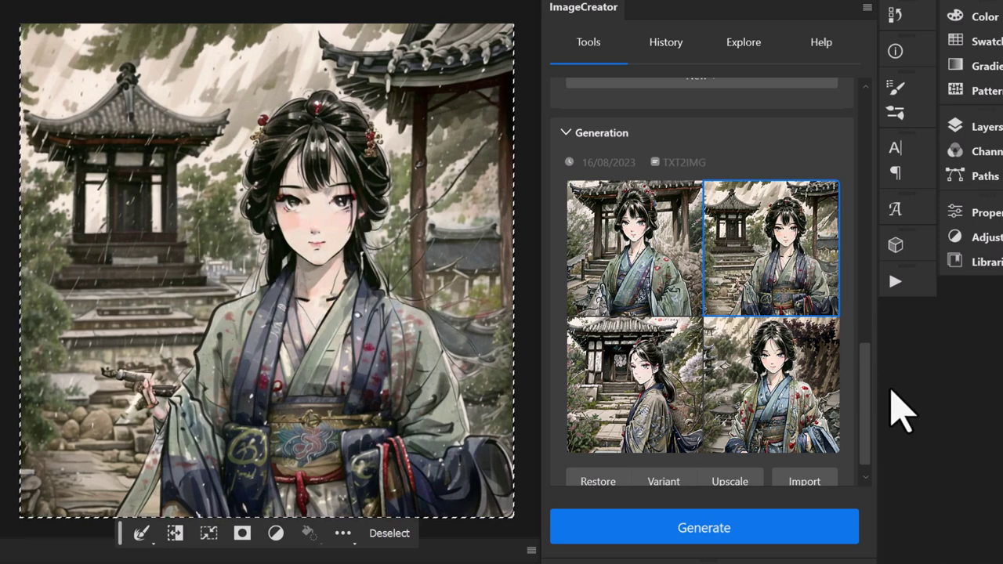
Step: Set the MoXinv1 LoRA weight to .5 and generate the images again
left_click_drag(867, 380, 871, 206)
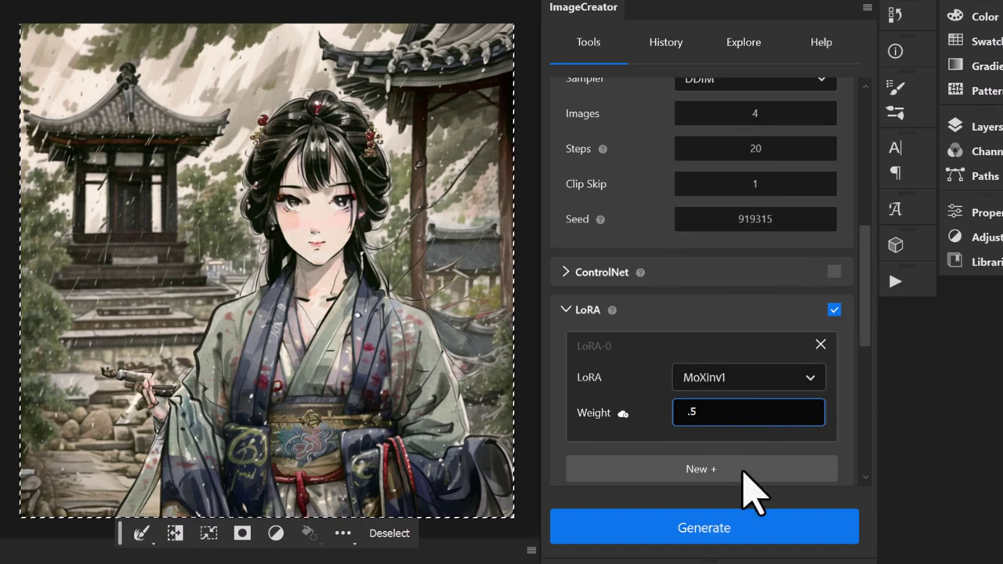
left_click(756, 536)
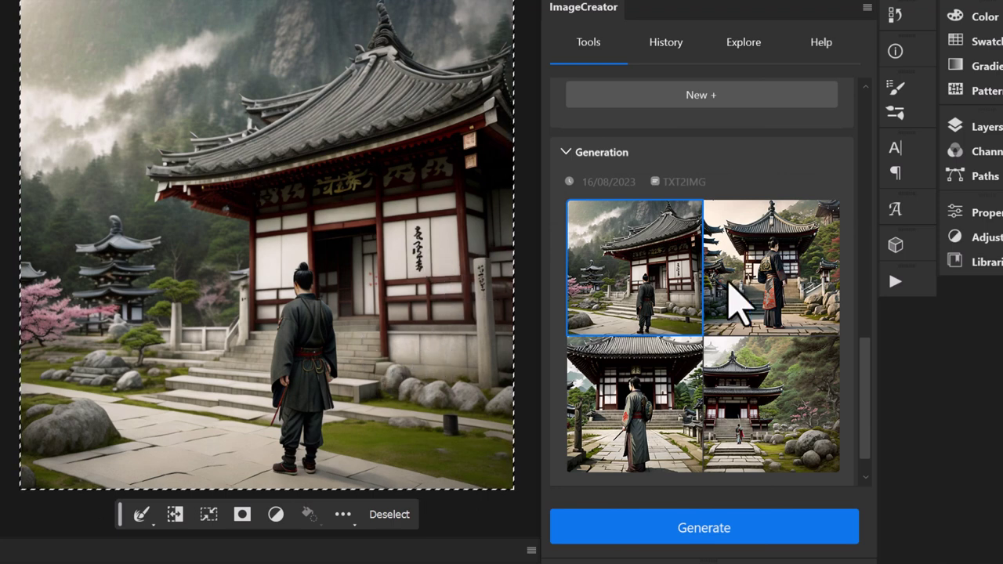
Step: Place the other generated temple scenes on the canvas one after another, starting with the black robe with the gold emblem
left_click(782, 282)
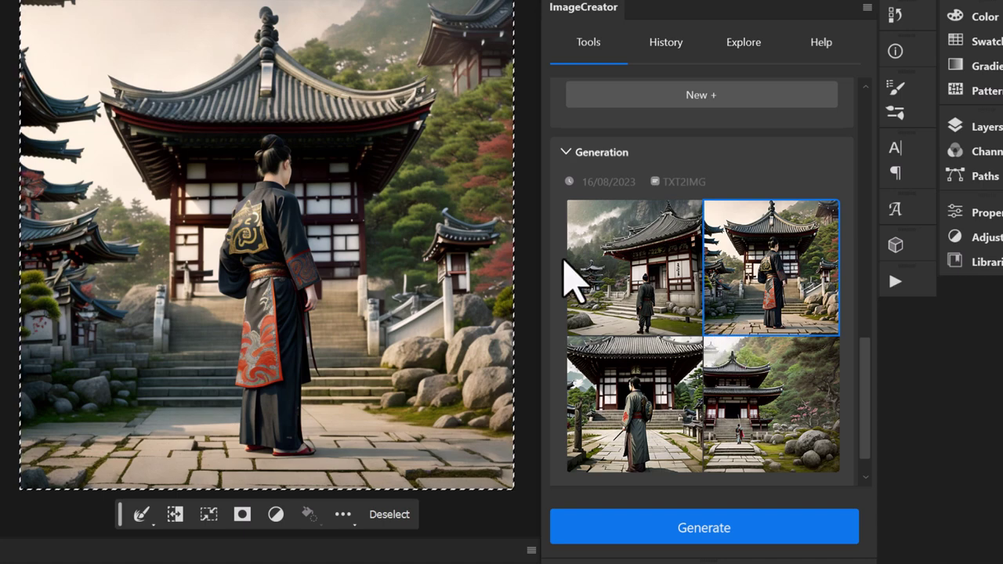
left_click(583, 352)
left_click(810, 404)
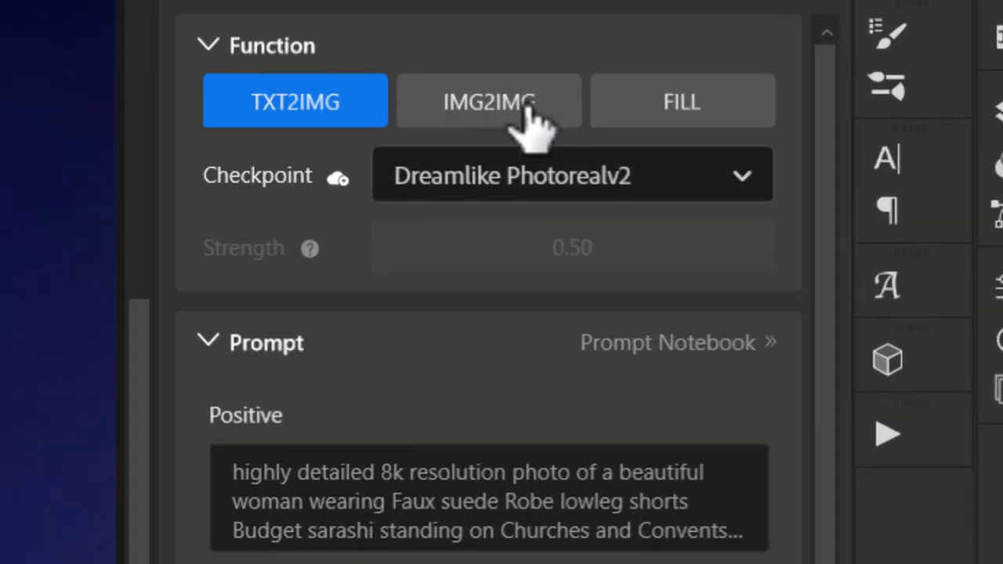
Step: Switch the generation function to IMG2IMG and select the whole portrait canvas with a rectangular selection
left_click(523, 107)
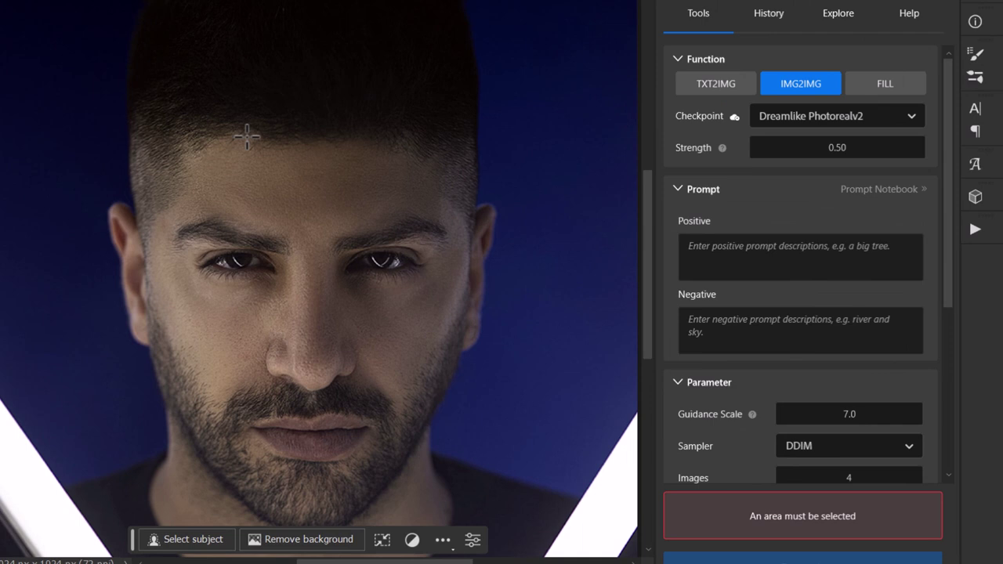
key("ctrl+0")
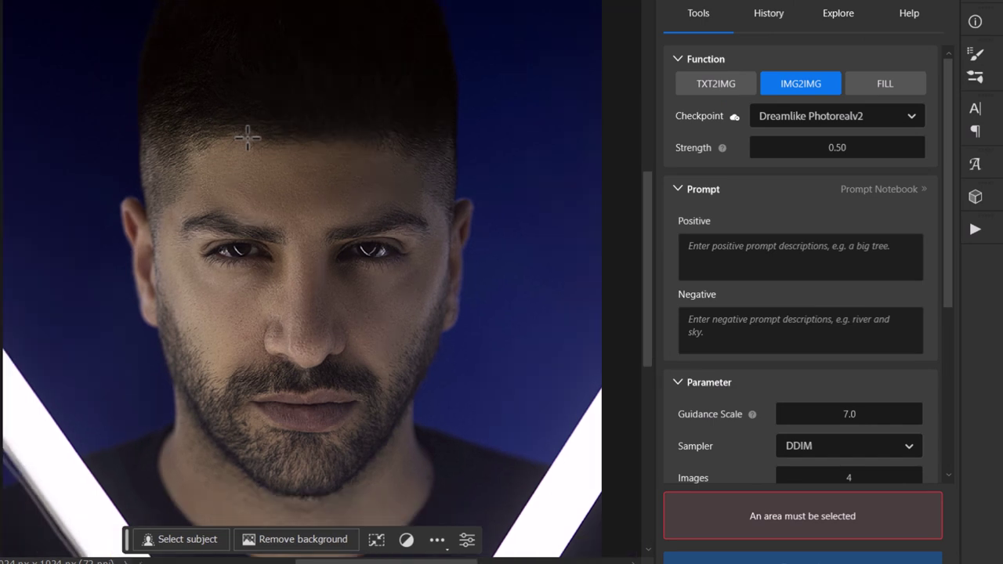
left_click_drag(24, 551, 572, 6)
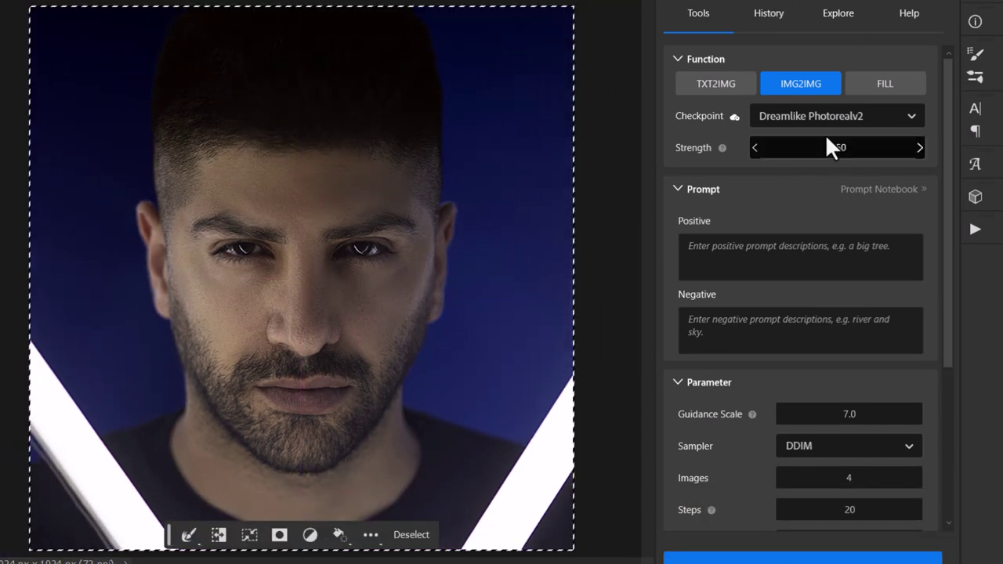
mouse_move(744, 153)
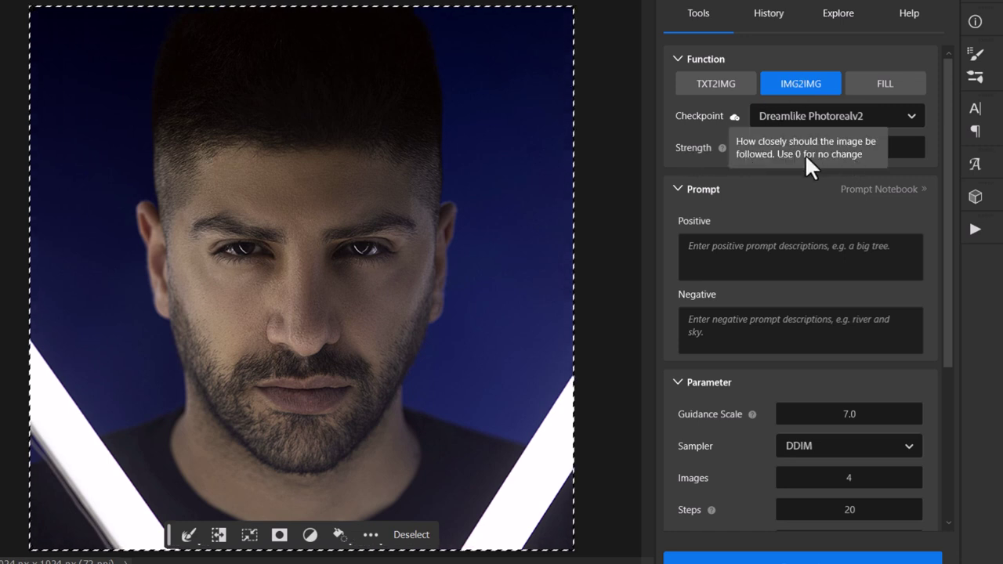
Step: Enable LoRA without choosing a model and collapse its settings
scroll(862, 260, "down", 3)
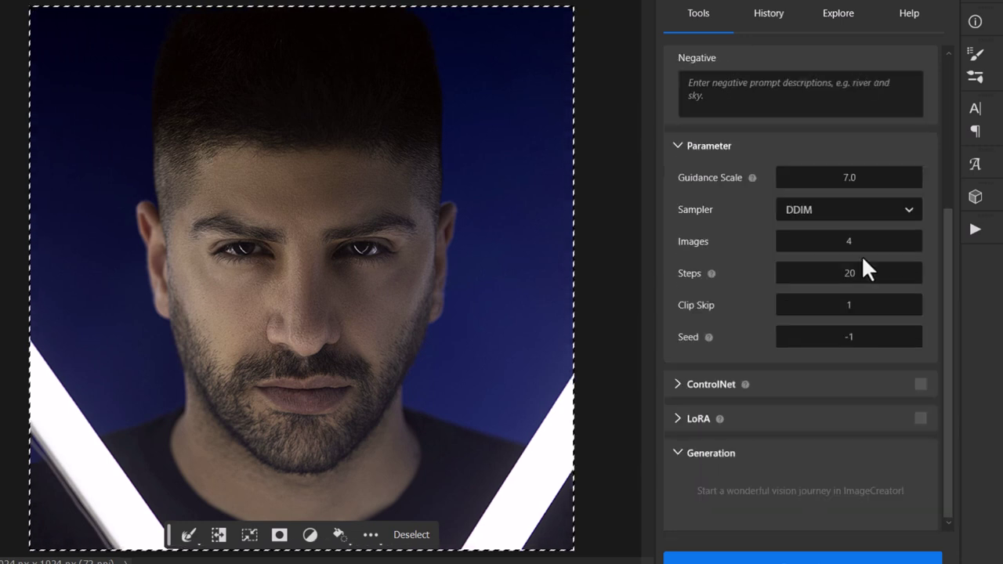
left_click(681, 421)
left_click(678, 358)
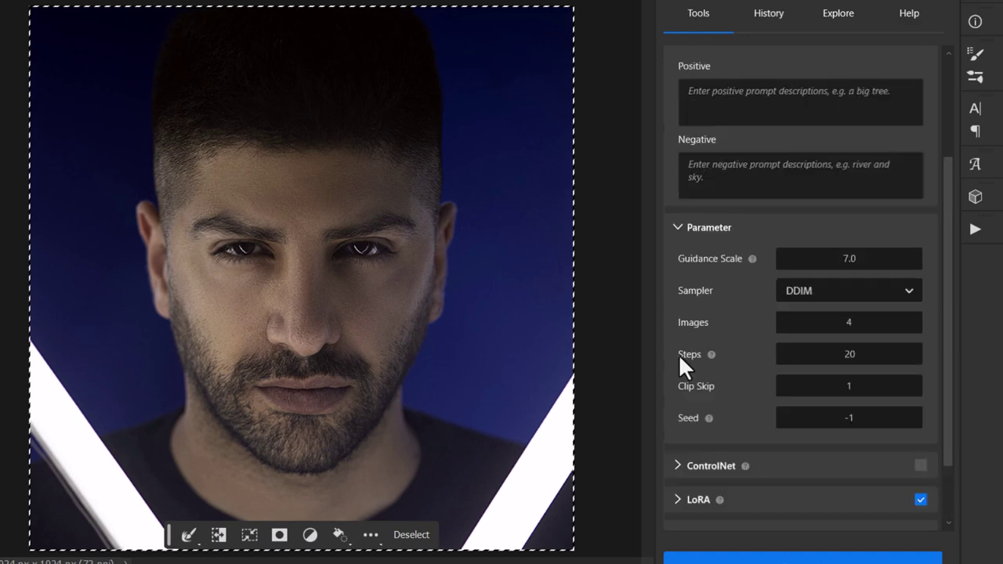
Step: Change the checkpoint to Deliberate v2
scroll(800, 269, "up", 3)
left_click(814, 110)
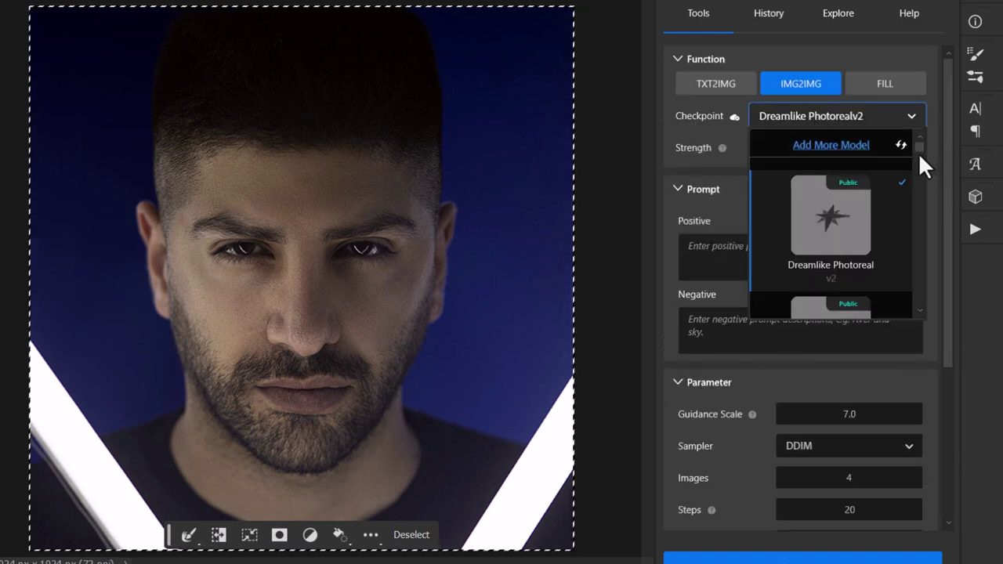
scroll(881, 215, "down", 1)
scroll(880, 216, "down", 4)
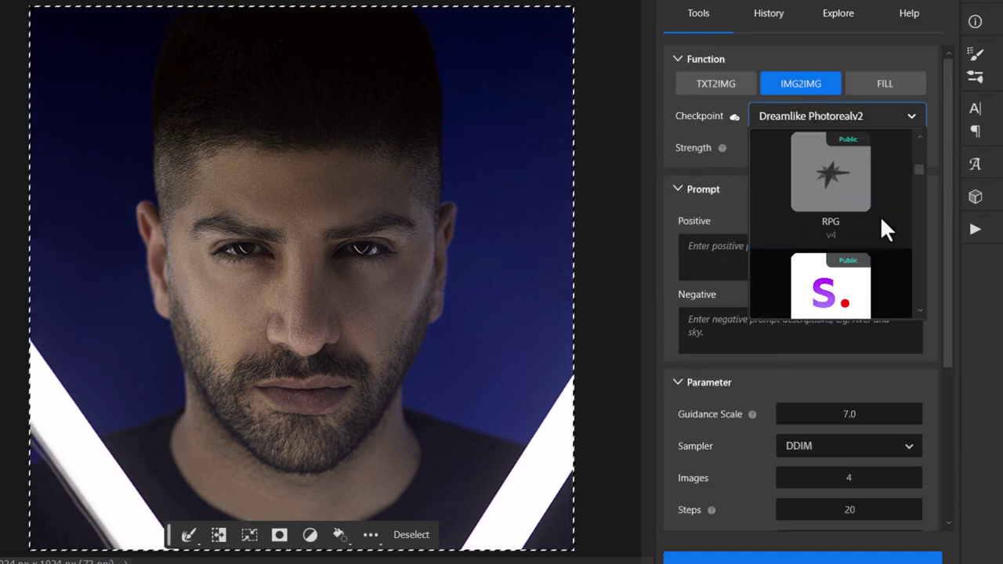
scroll(879, 215, "down", 3)
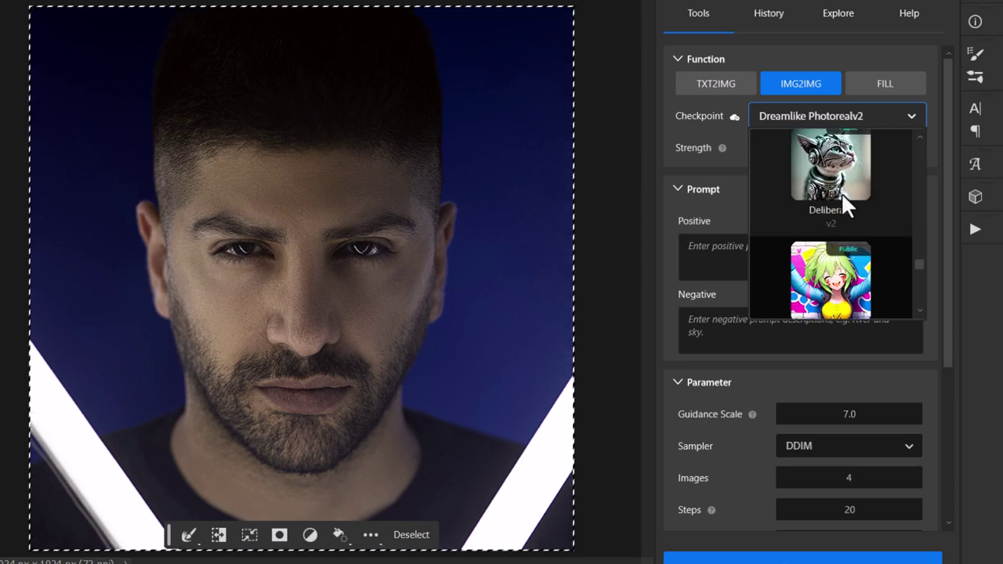
left_click(829, 185)
Step: Enter the positive prompt "a man's face with a mean stare, electronic components, cyberpunk style" and generate images
left_click(846, 252)
type("a man's face with a mean stare, electronic components, cyberpunk style")
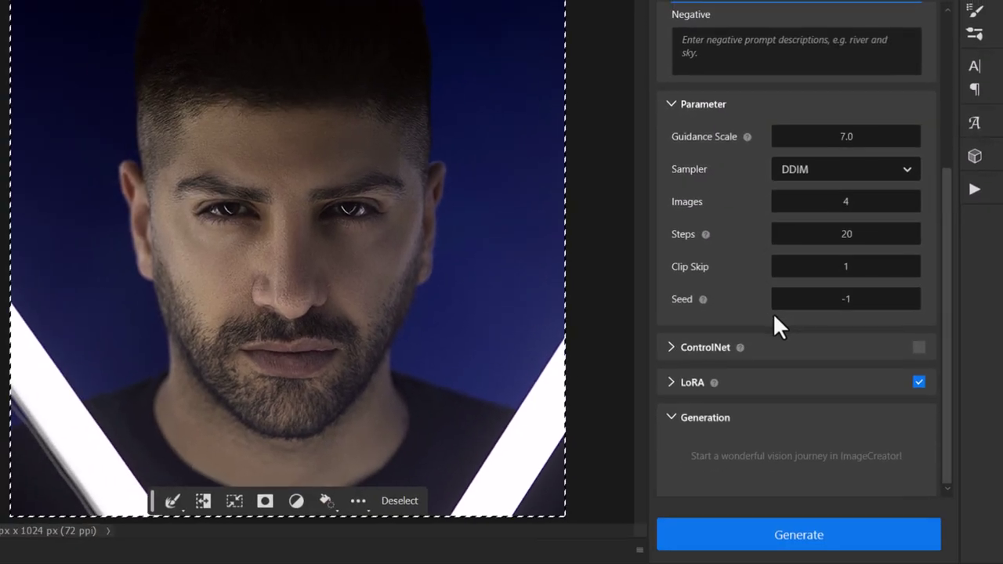
left_click(805, 536)
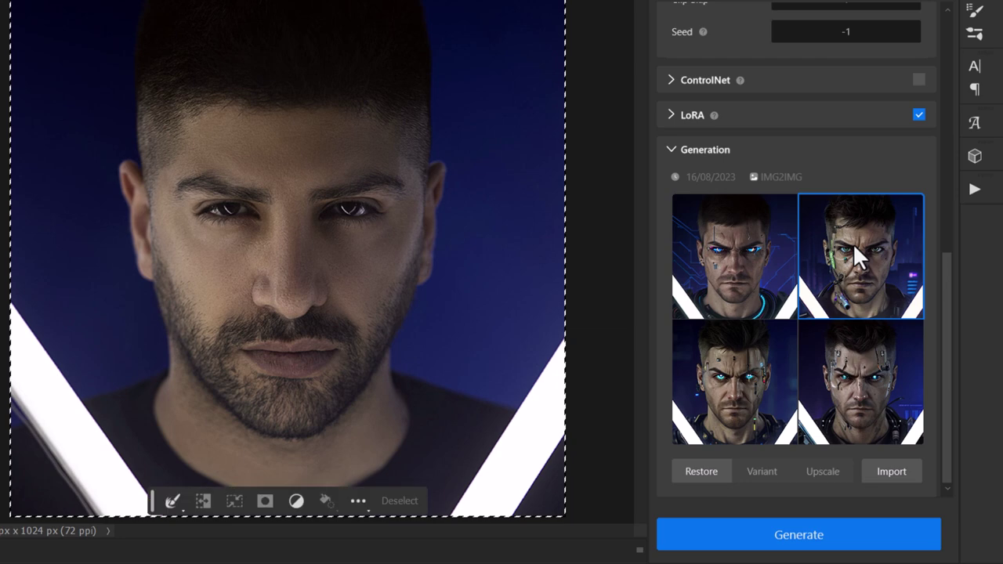
Step: Place the green-eyed and the fourth, cyan-eyed cyberpunk face on the canvas, comparing the first one with the original portrait
left_click(852, 243)
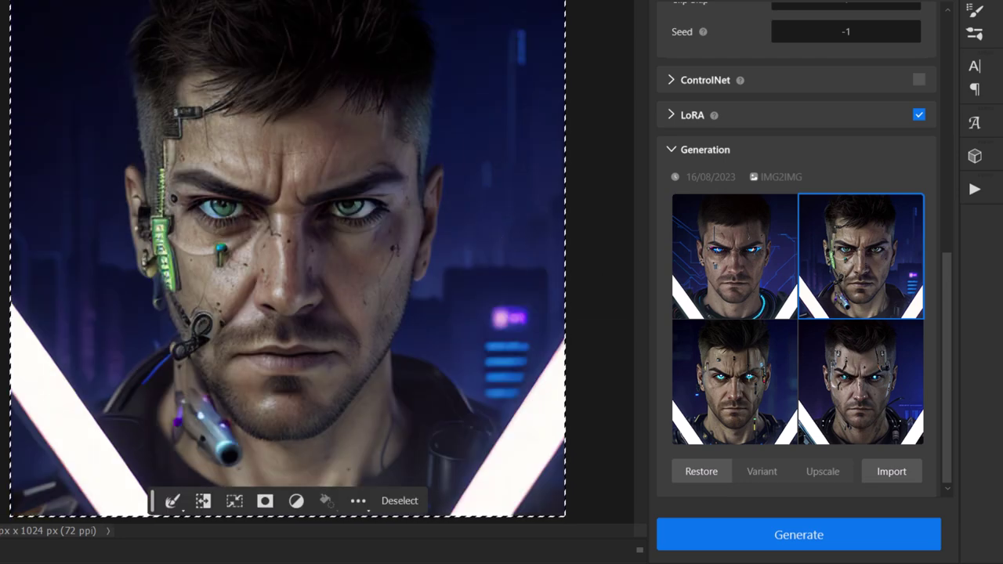
key("F7")
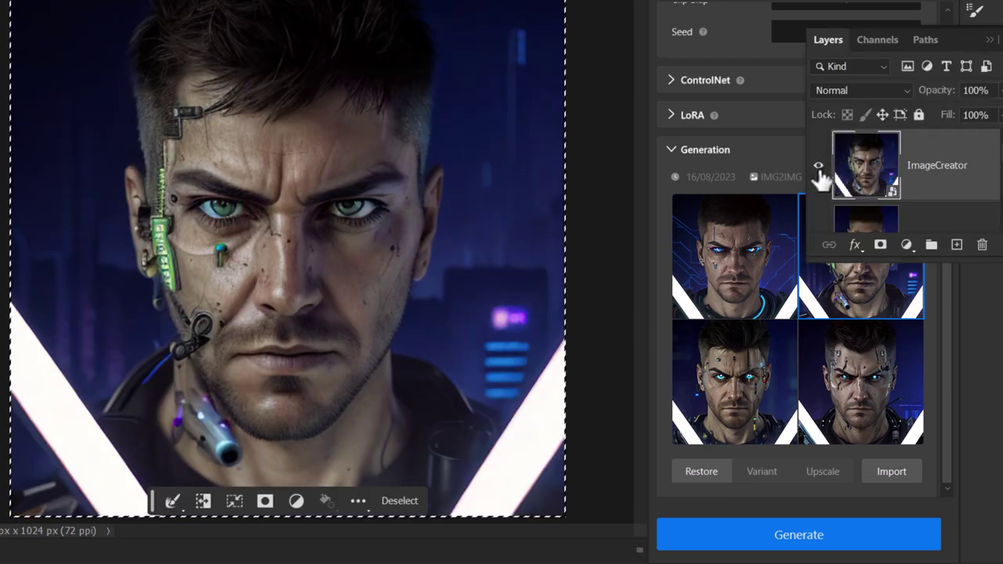
left_click(818, 166)
left_click(818, 166)
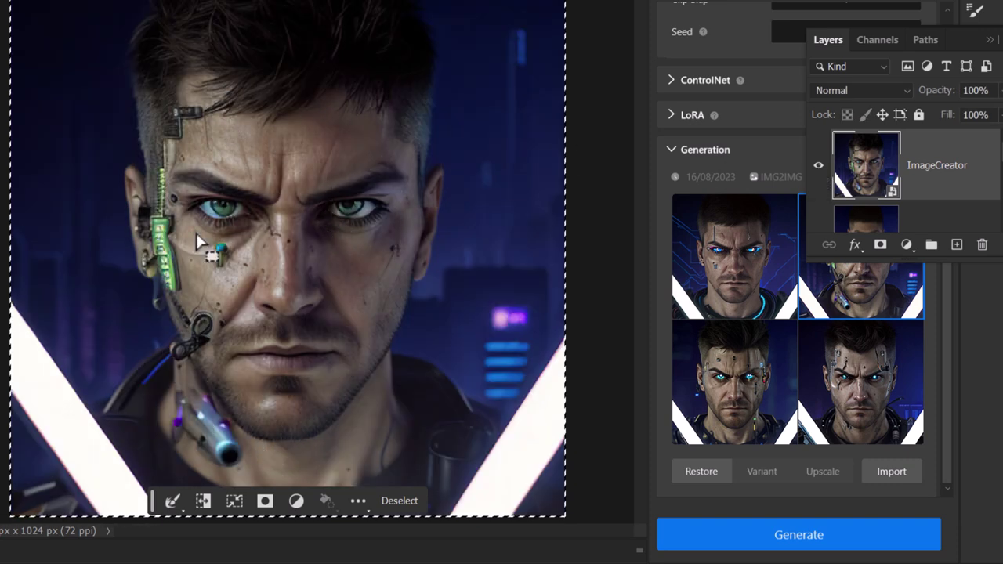
left_click(871, 374)
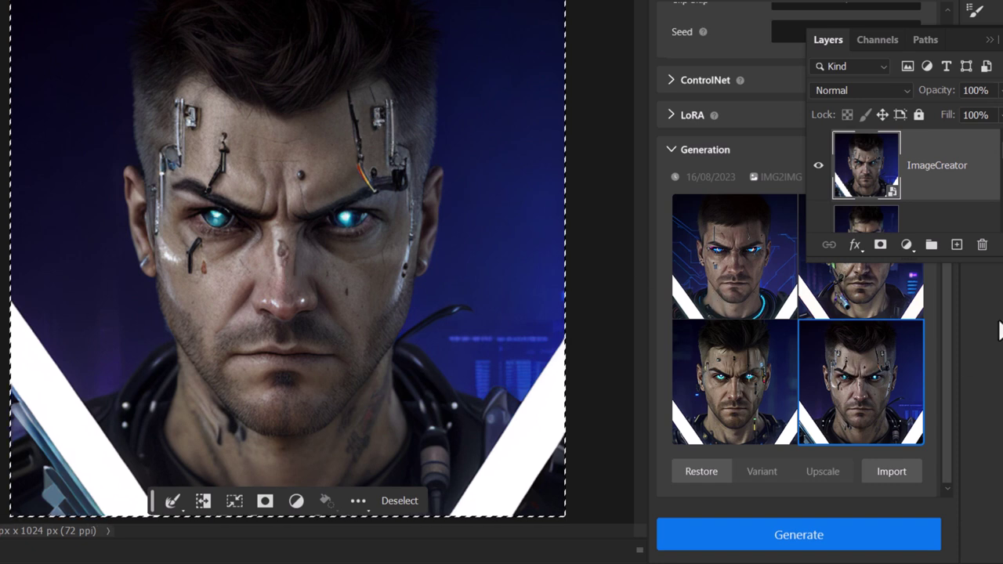
Step: Hide both generated cyberpunk face layers and make the original portrait on Layer 1 the active layer
left_click_drag(901, 255, 901, 508)
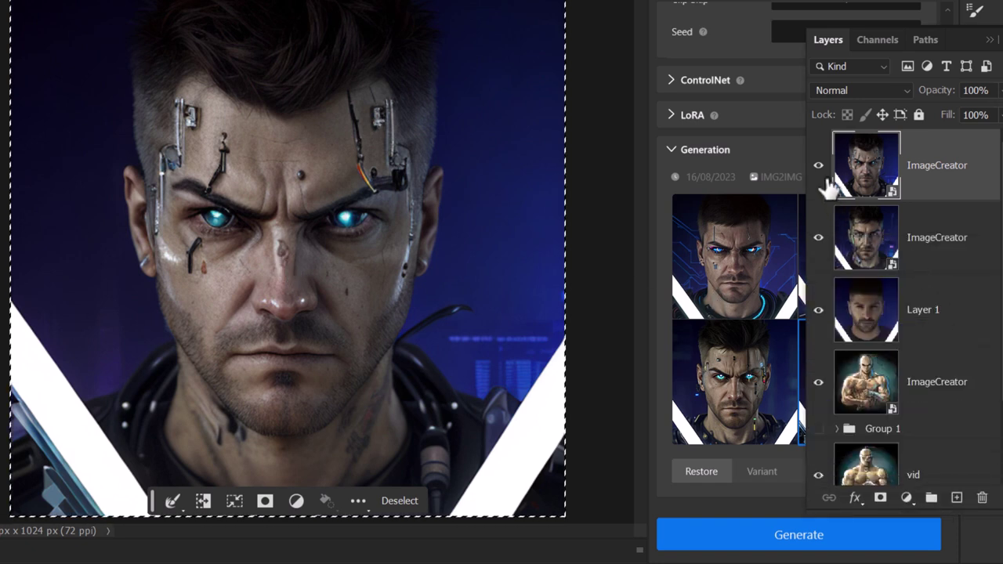
left_click_drag(820, 171, 818, 239)
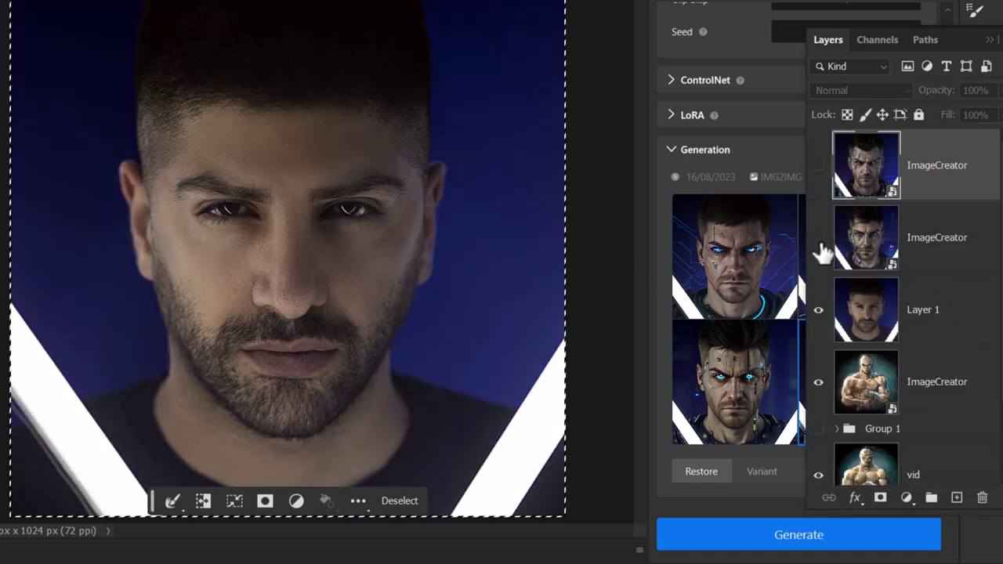
left_click(909, 317)
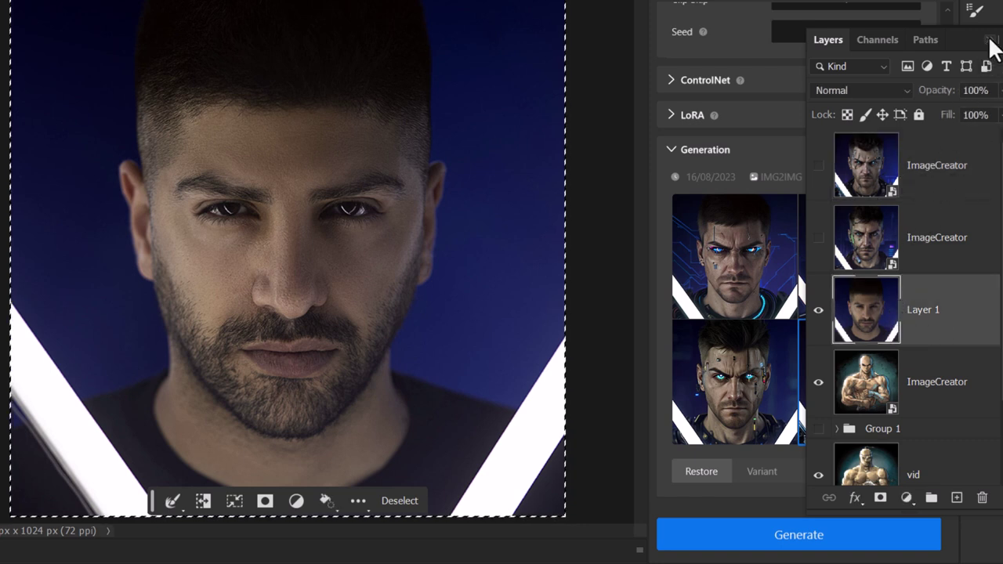
left_click(988, 39)
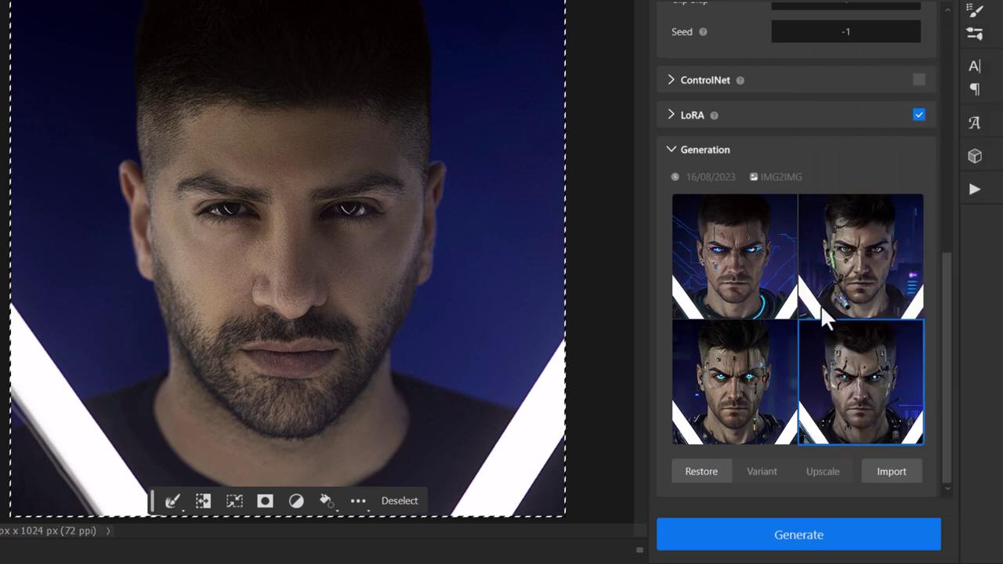
Step: Choose the Add More Details - Detail Enhancer / Tweaker LoRA v1.0 for the first LoRA slot
left_click_drag(948, 316, 972, 149)
scroll(795, 253, "down", 3)
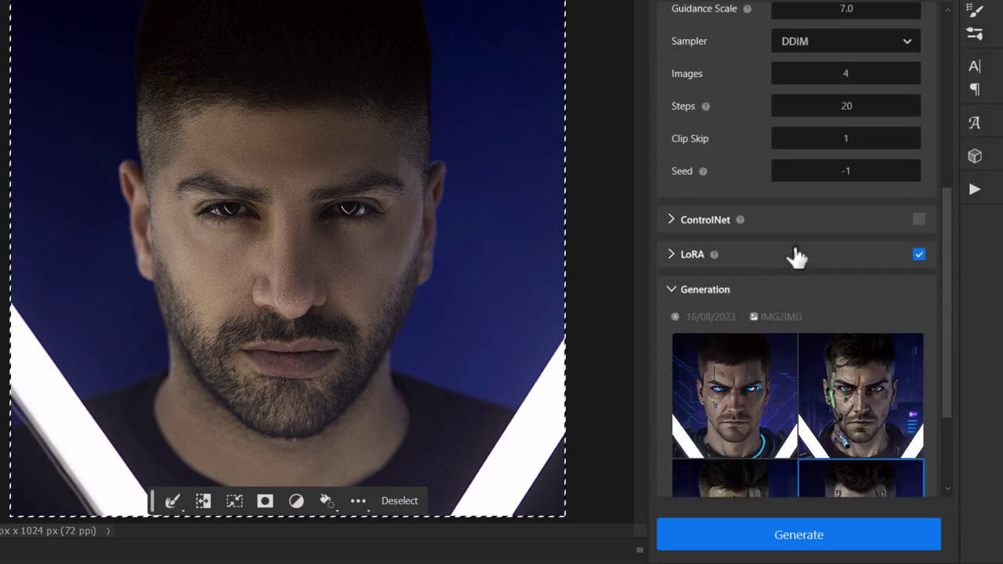
left_click(666, 256)
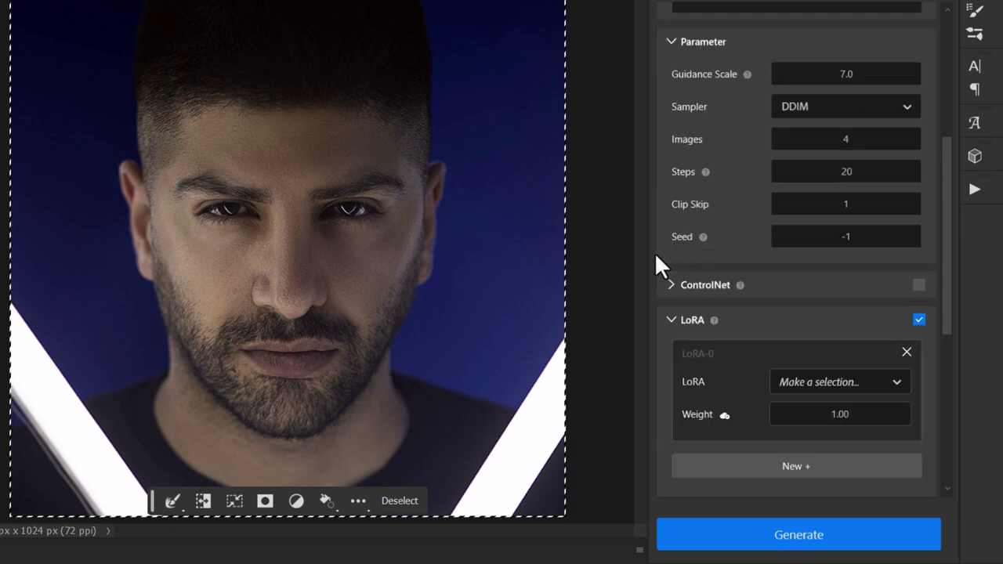
scroll(776, 313, "down", 3)
scroll(858, 235, "up", 2)
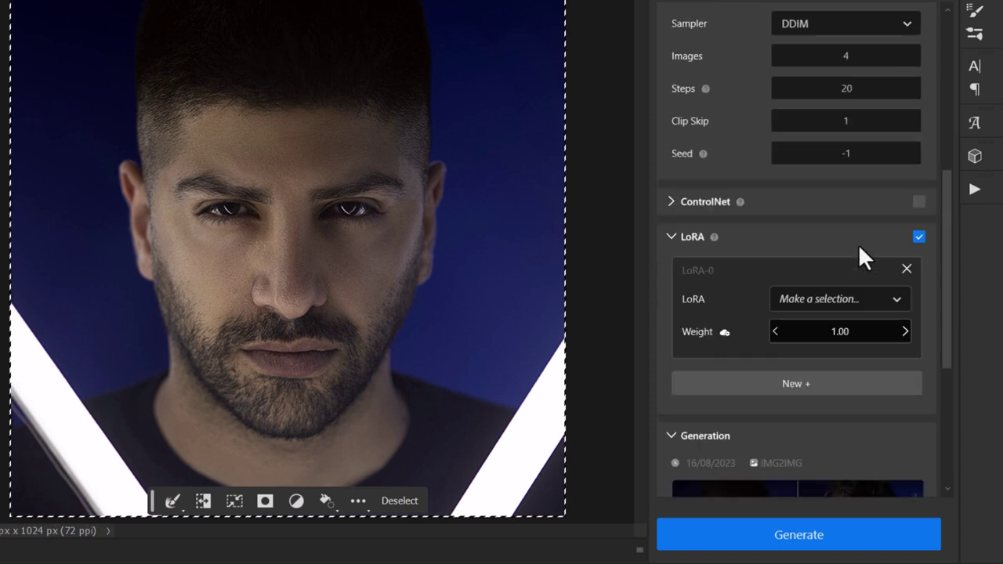
left_click(854, 306)
left_click_drag(905, 328, 898, 360)
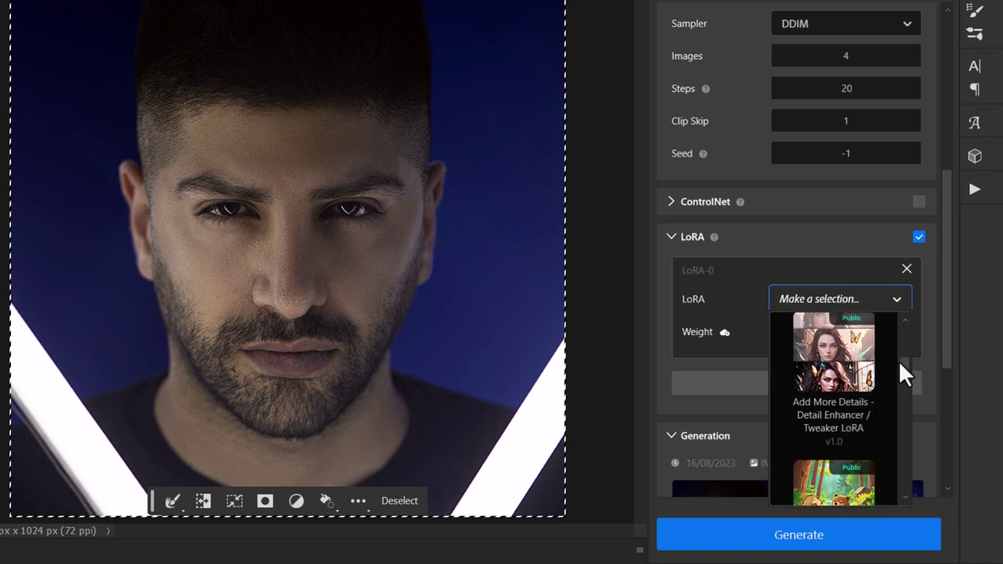
left_click(838, 387)
Step: Set the first LoRA's weight to 0.6 and generate new images from the portrait
left_click(853, 332)
type(".6")
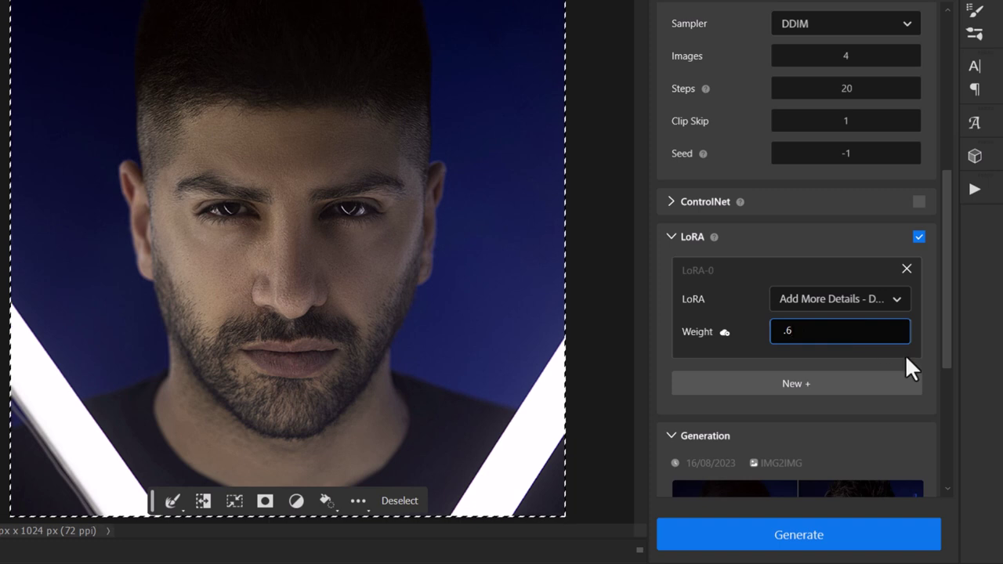
key("Return")
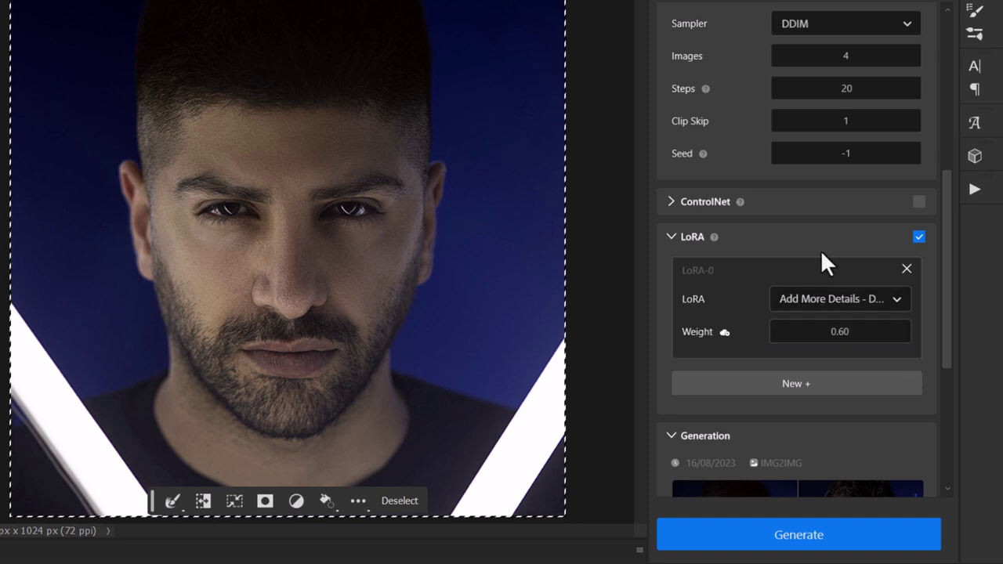
left_click(836, 548)
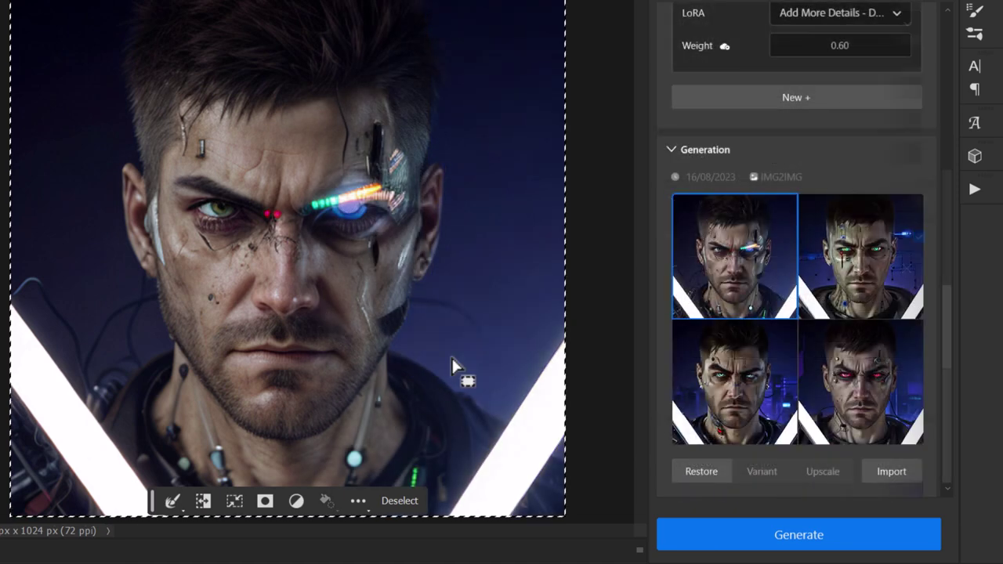
Step: Place the third generated face on the canvas and compare the newly generated face with the glowing eye against the earlier cyan-eyed version
left_click(741, 383)
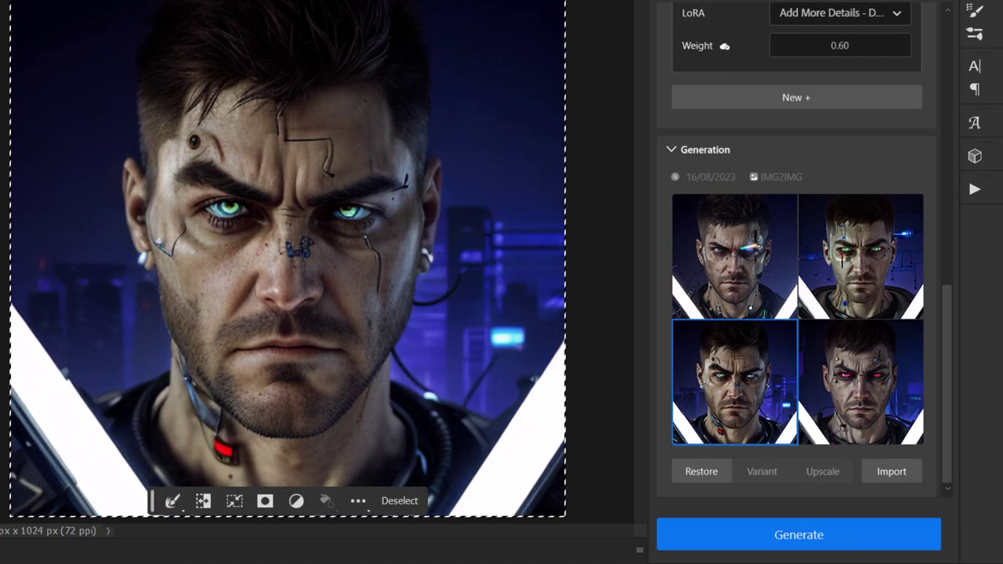
key("F7")
left_click(819, 166)
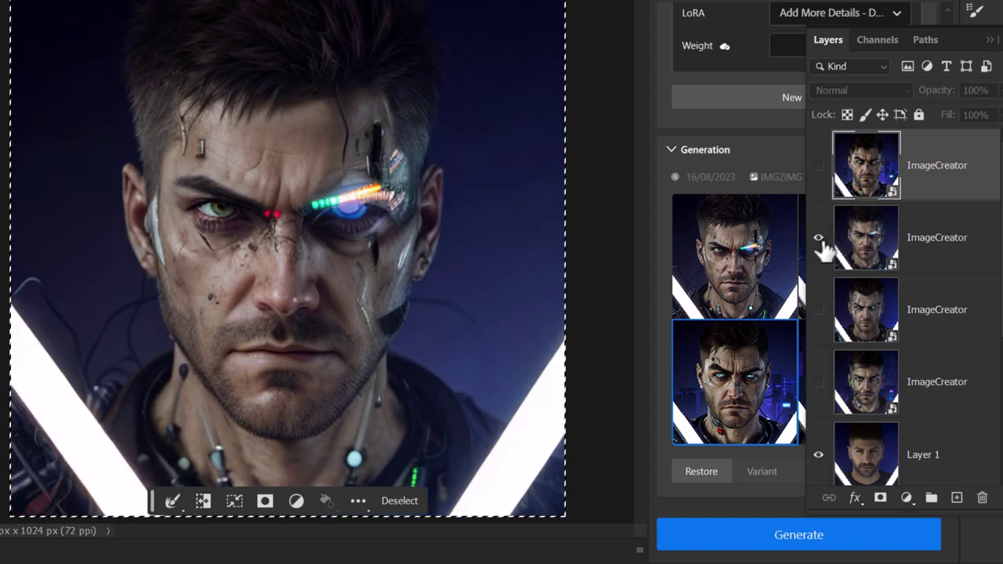
left_click(817, 311)
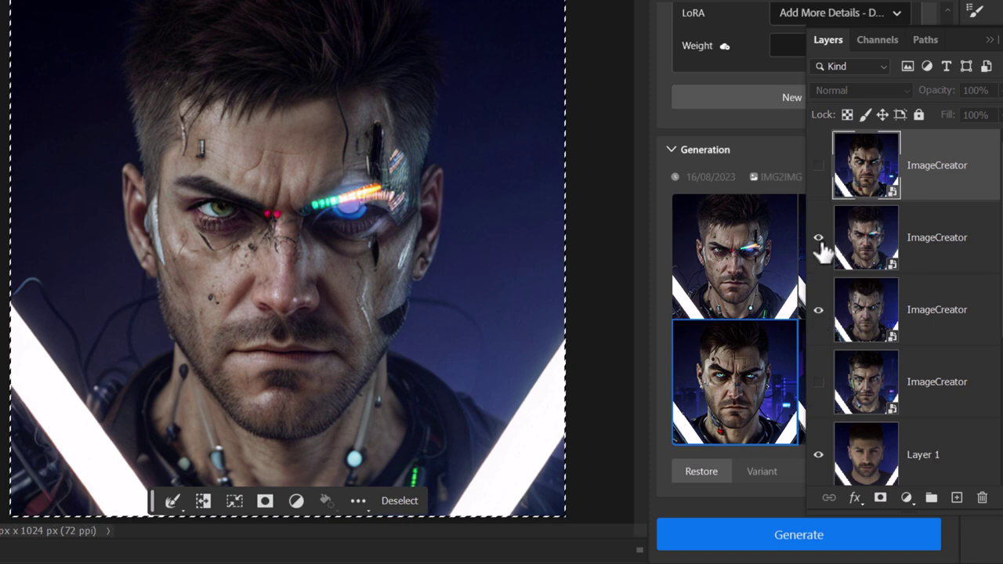
left_click(818, 237)
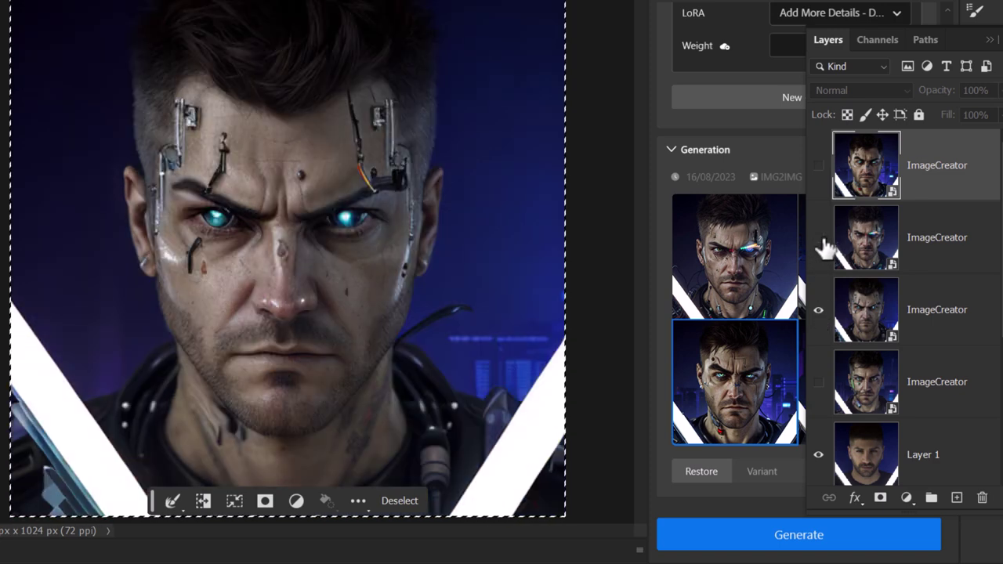
left_click(818, 237)
left_click(818, 237)
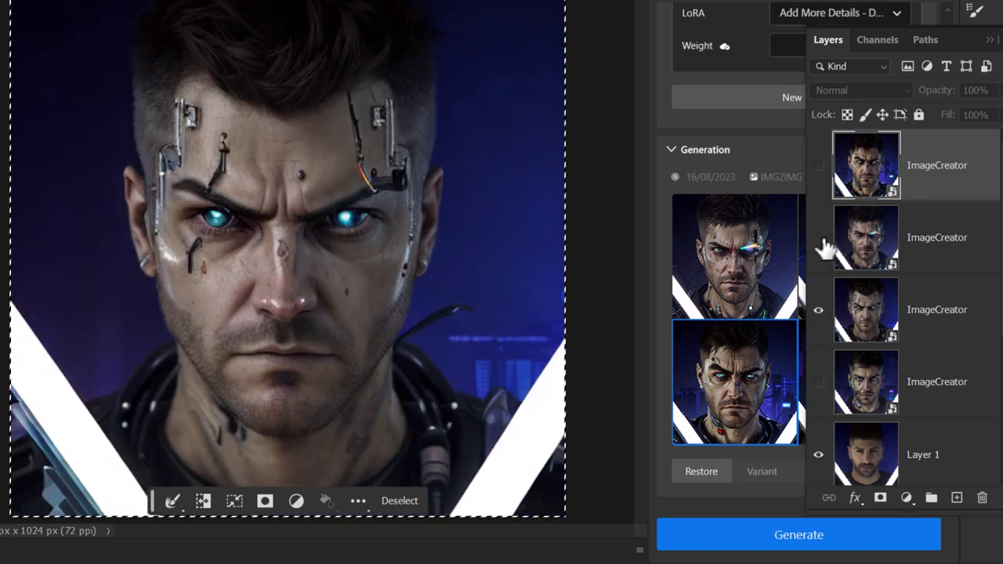
Step: Hide the remaining generated face layers and make the original portrait on Layer 1 the active layer
left_click(818, 238)
left_click(818, 309)
left_click(818, 238)
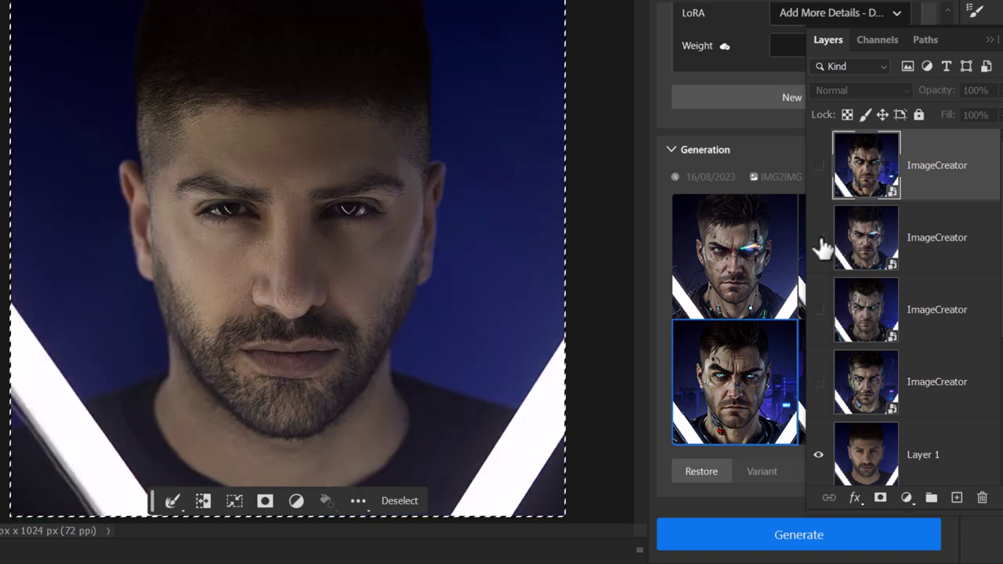
scroll(981, 326, "down", 2)
left_click(959, 315)
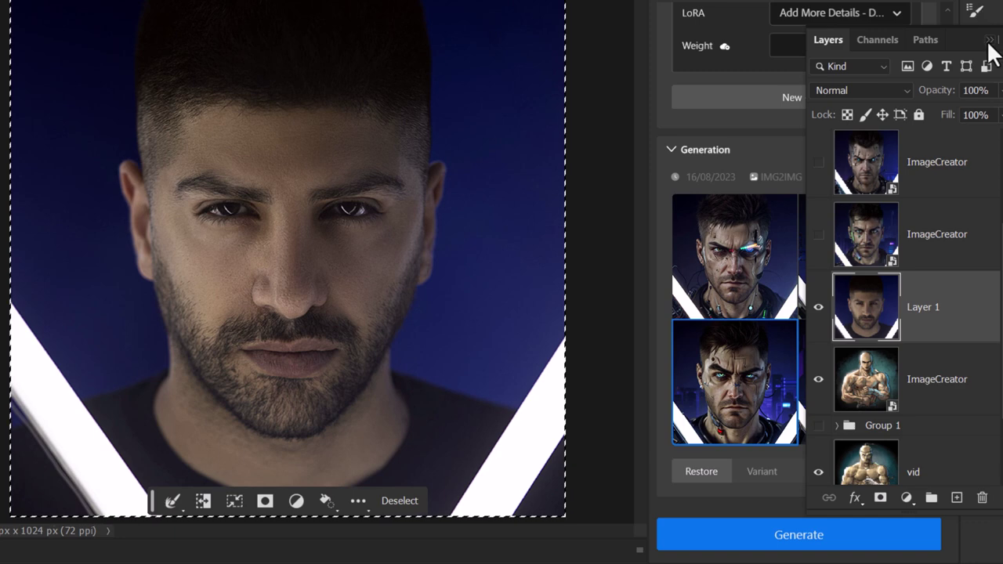
left_click(977, 11)
Step: Add a second LoRA slot and choose the KIDS ILLUSTRATION COOLKIDS V2 LoRA for it
scroll(850, 168, "up", 5)
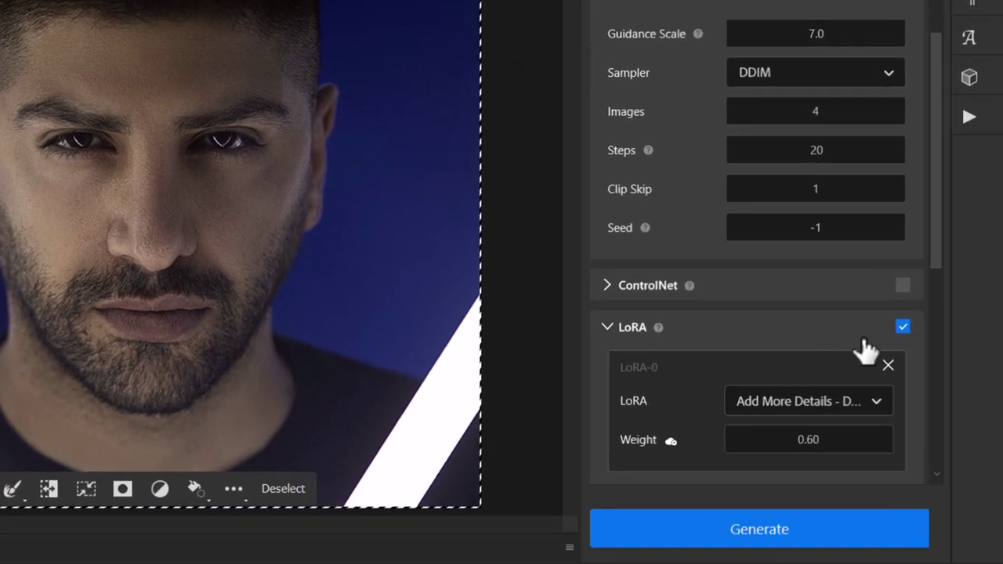
scroll(862, 368, "down", 2)
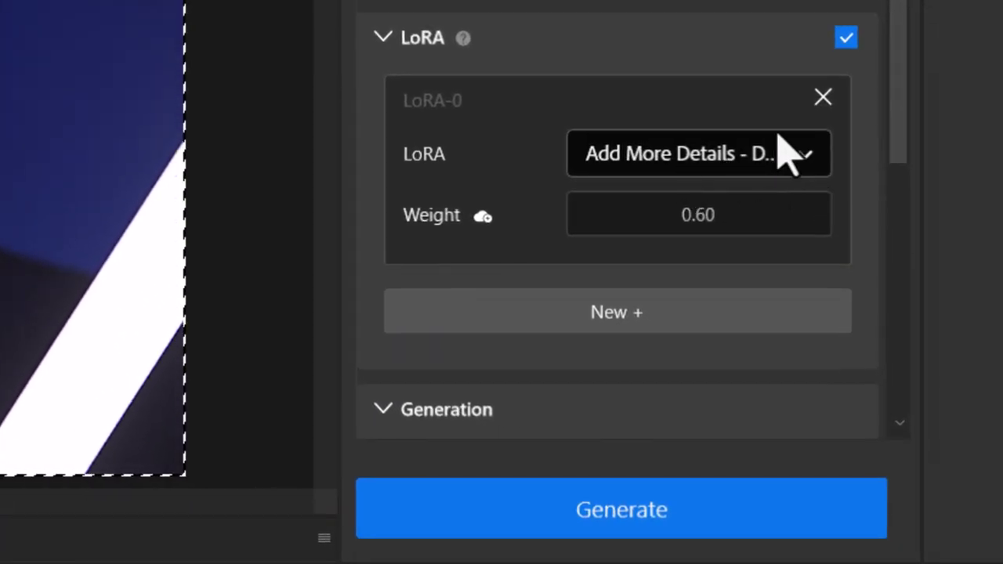
left_click(668, 310)
scroll(690, 275, "down", 3)
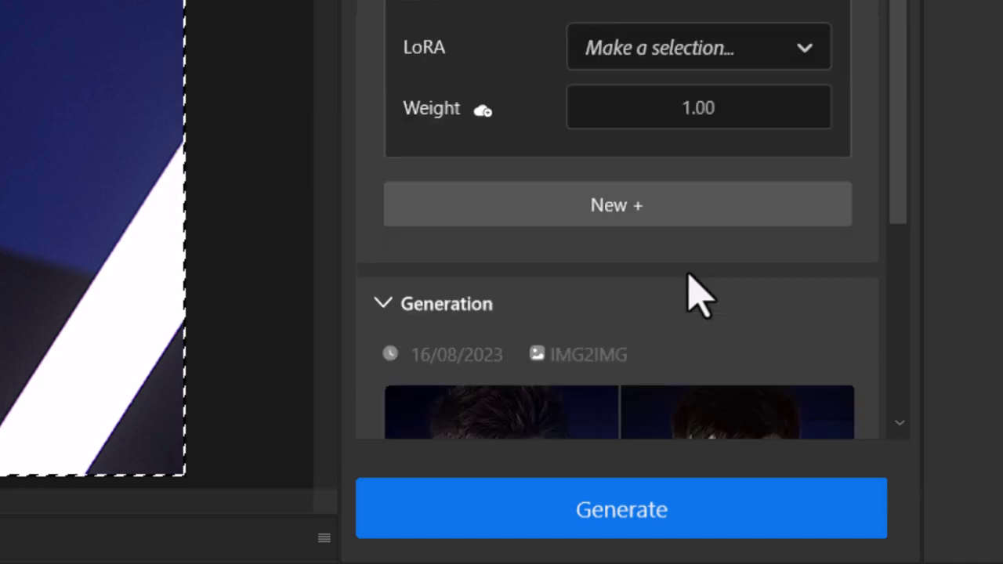
left_click(756, 47)
scroll(818, 188, "down", 5)
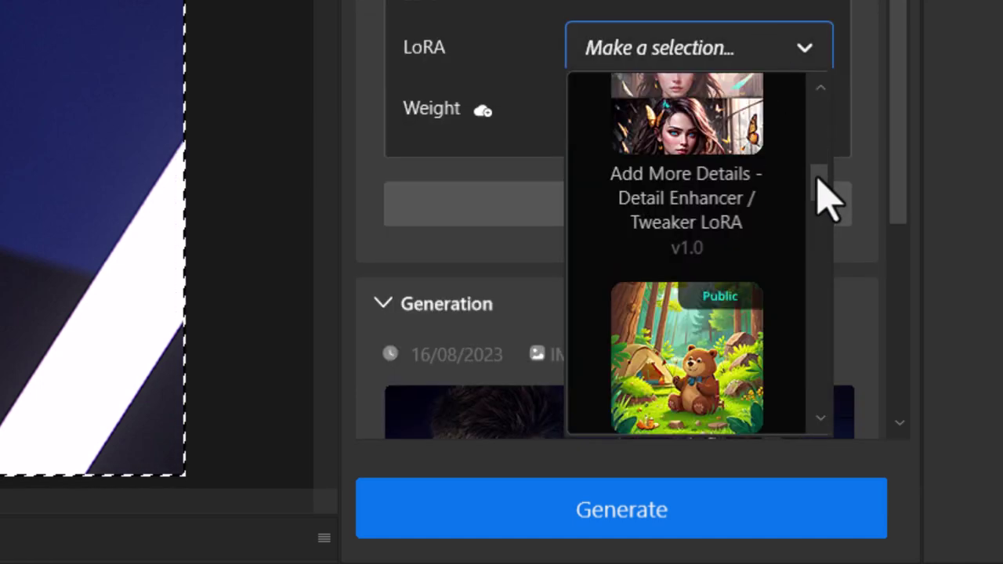
scroll(821, 192, "down", 4)
scroll(822, 196, "up", 2)
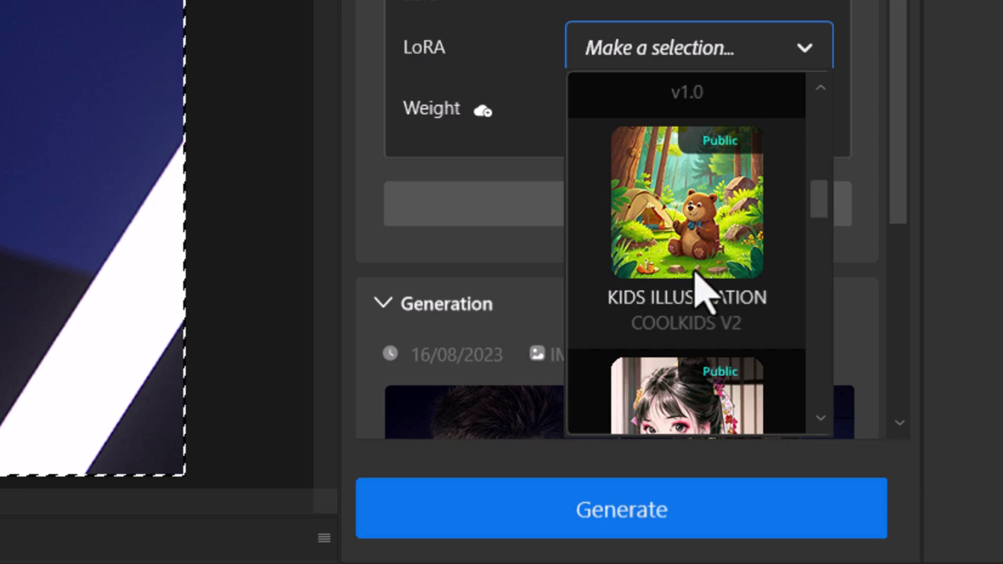
left_click(707, 236)
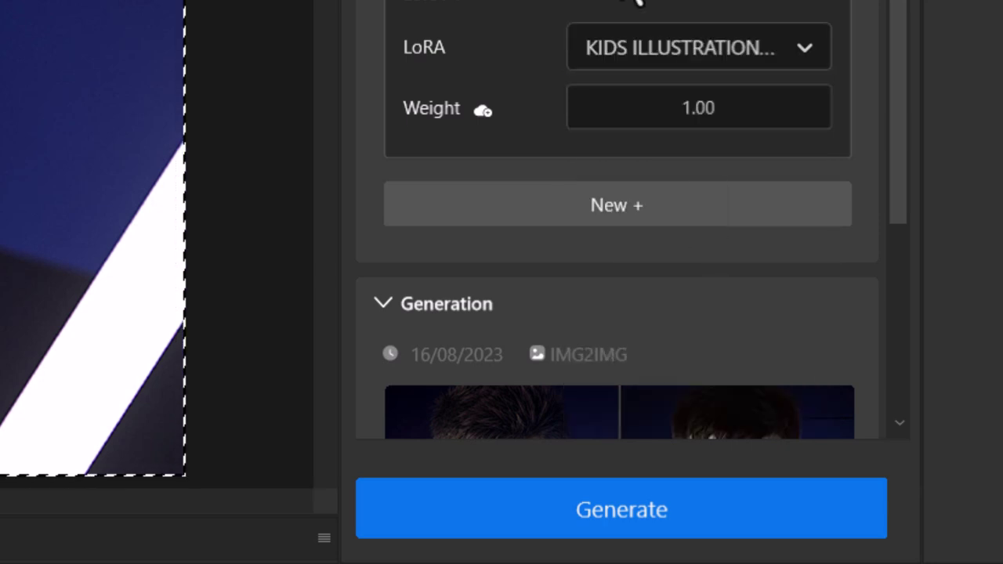
Step: Set the KIDS ILLUSTRATION LoRA's weight to 0.6 and generate images using both LoRAs
left_click(701, 126)
type(".")
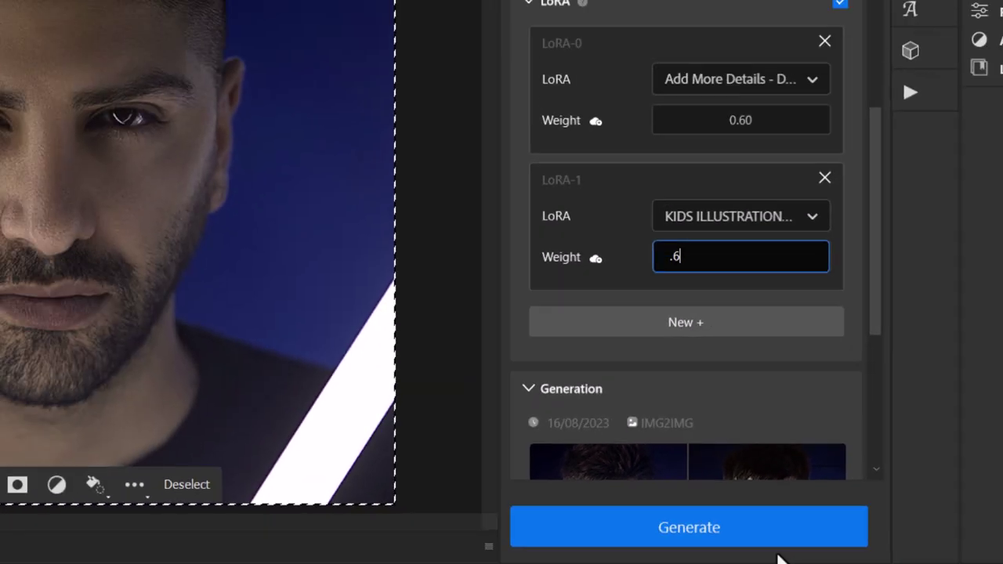
type("6")
key("Return")
scroll(743, 181, "down", 3)
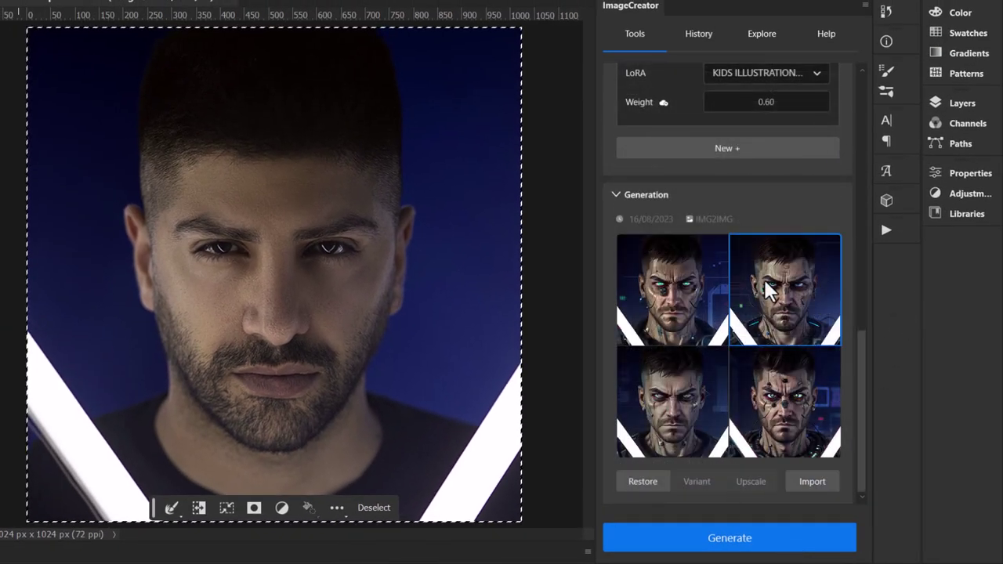
Step: Place the second, first and third generated faces on the canvas in turn
left_click(768, 290)
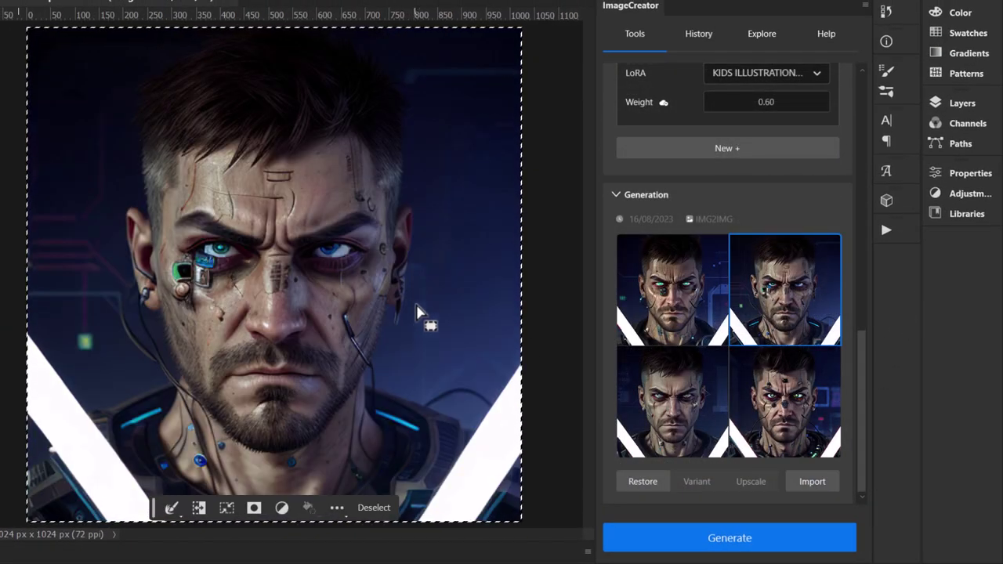
left_click(665, 288)
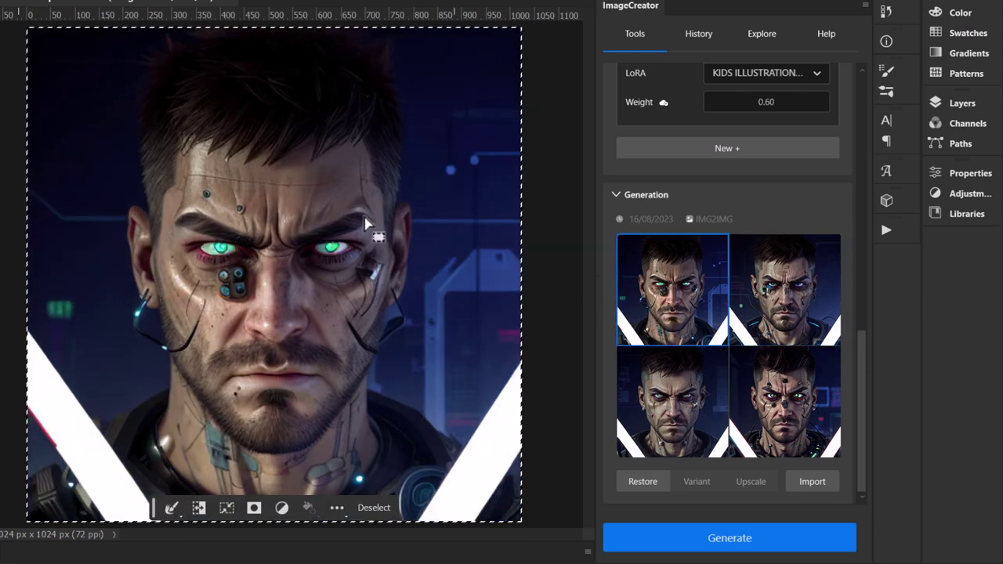
left_click(693, 421)
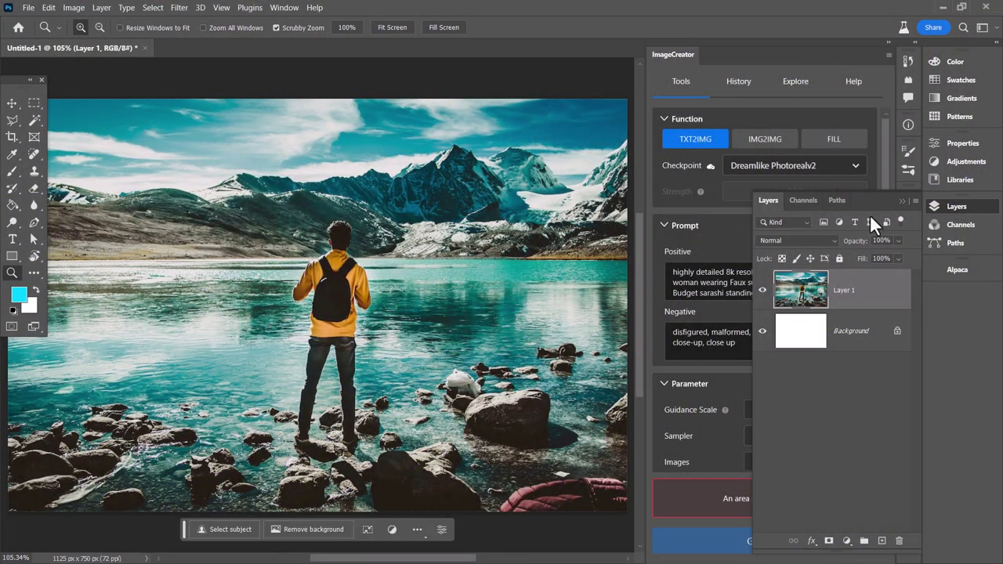
Step: Change the checkpoint to DreamShaper8 for text-to-image generation on the mountain lake photo
left_click(899, 199)
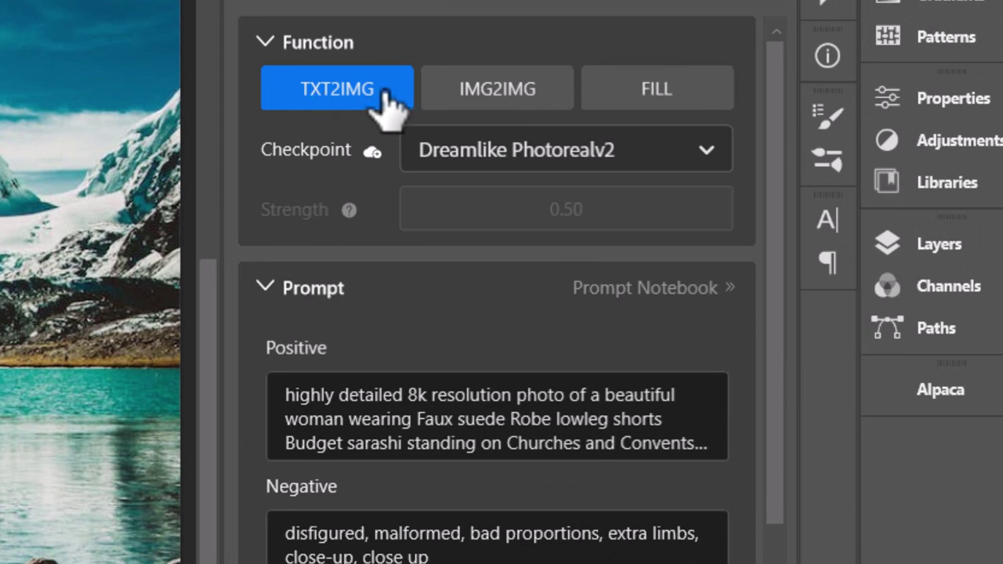
left_click(630, 167)
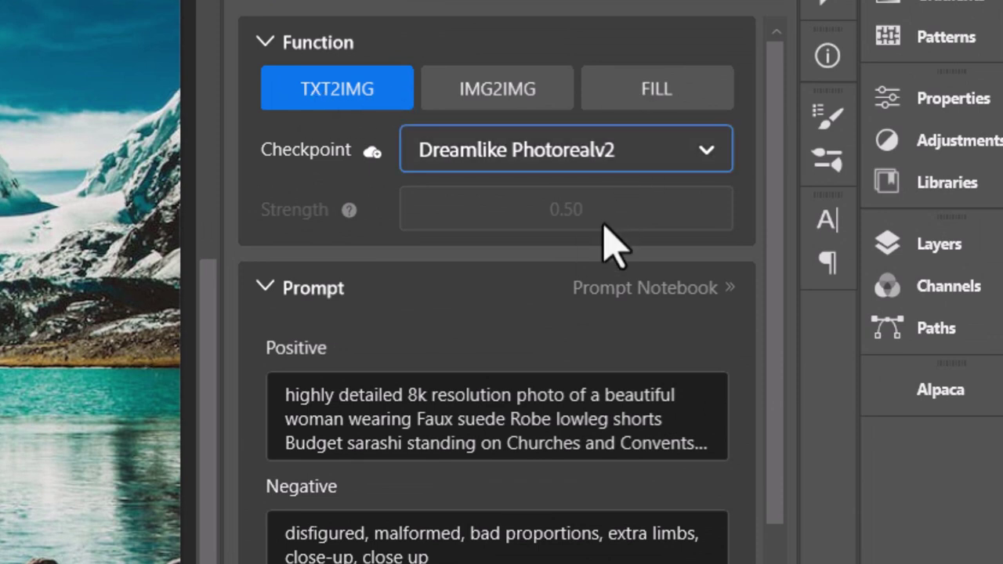
left_click(578, 376)
Step: Replace the positive prompt with "a robot looking at a techno-organic planet, 8k, realistic 3d render"
left_click(560, 423)
key("ctrl+a")
key("BackSpace")
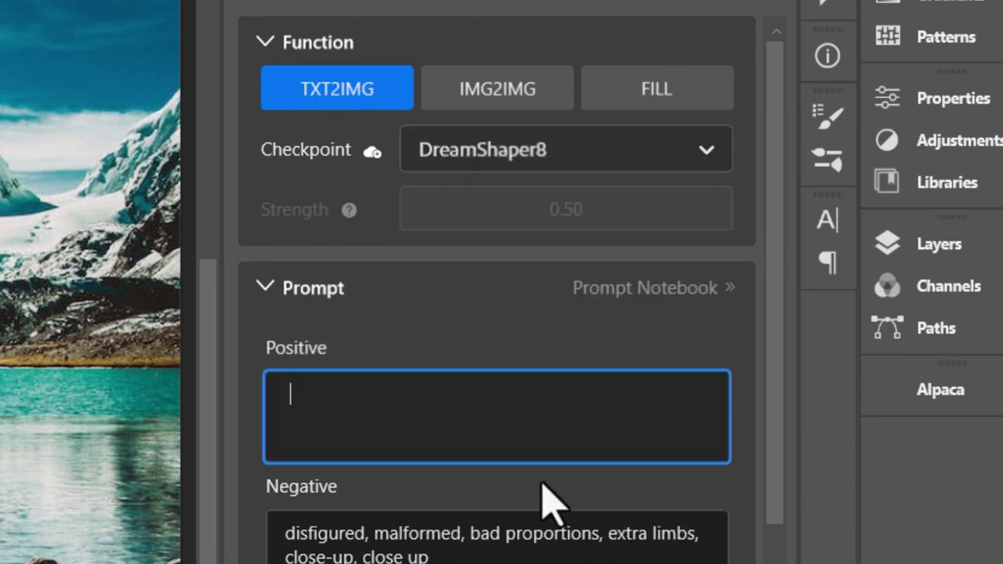
type("a robot looking at a techno-organic planet, 8k, realistic 3d render")
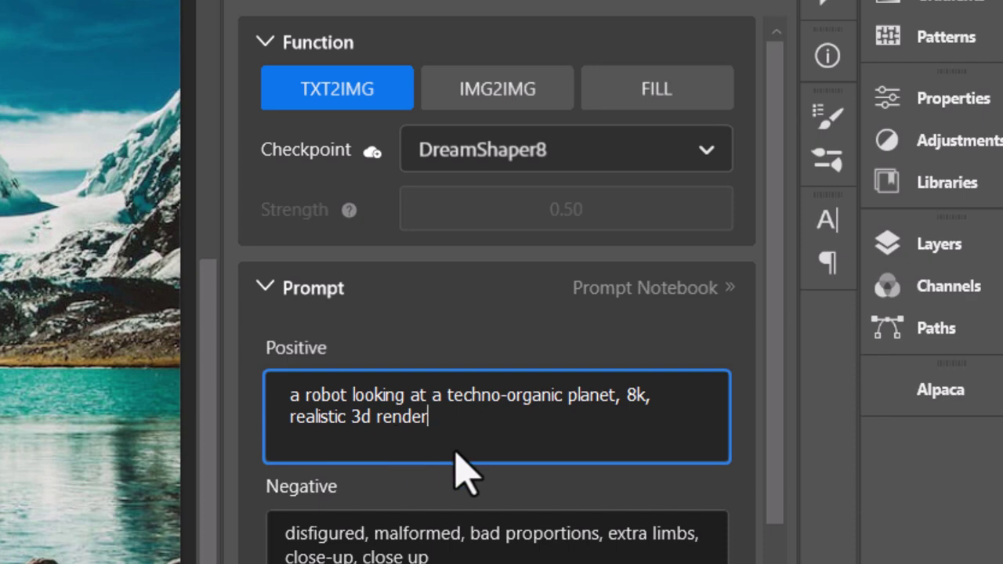
Step: Enable ControlNet, review the available control models and set the first one to depth_v11
scroll(520, 381, "down", 5)
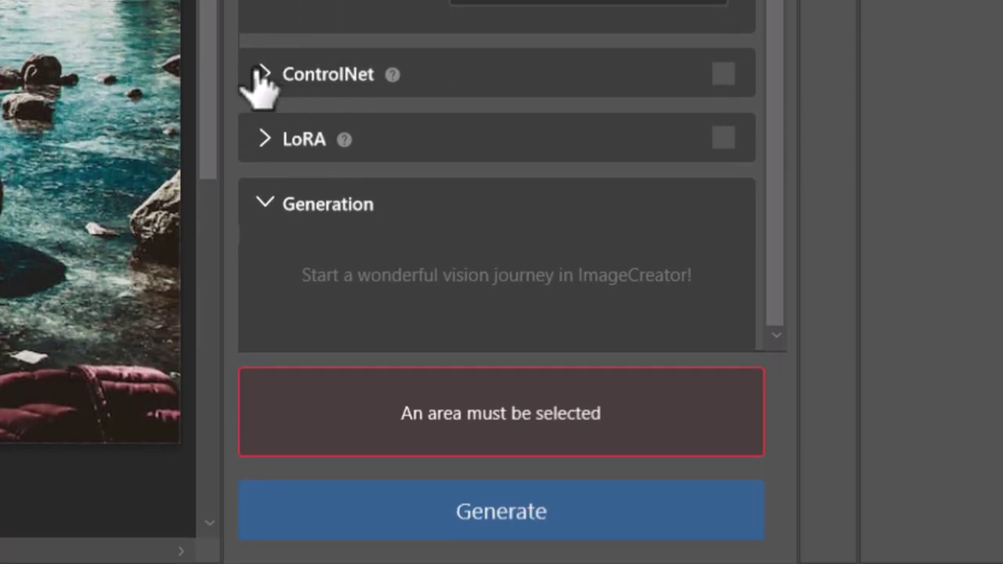
left_click(262, 74)
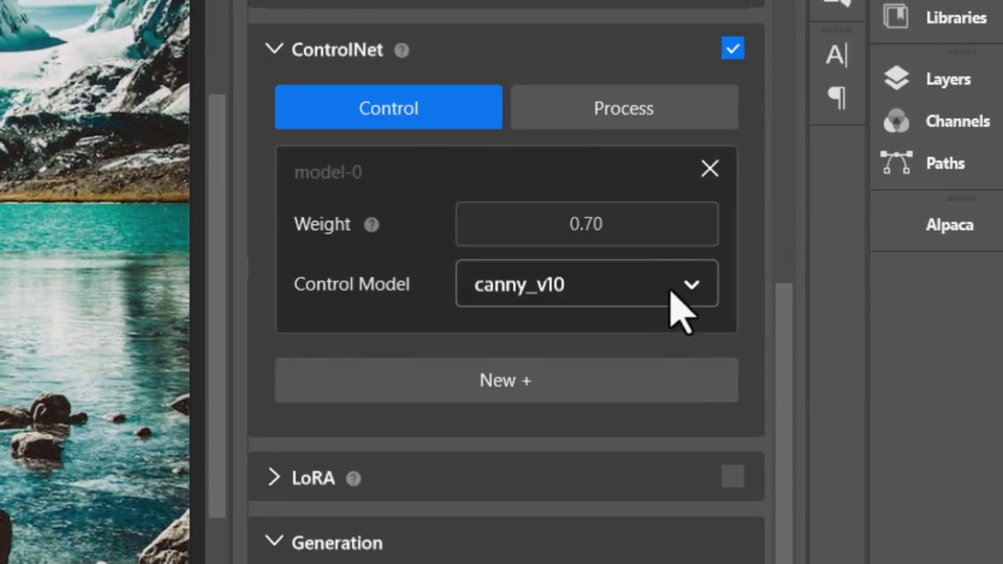
left_click(680, 290)
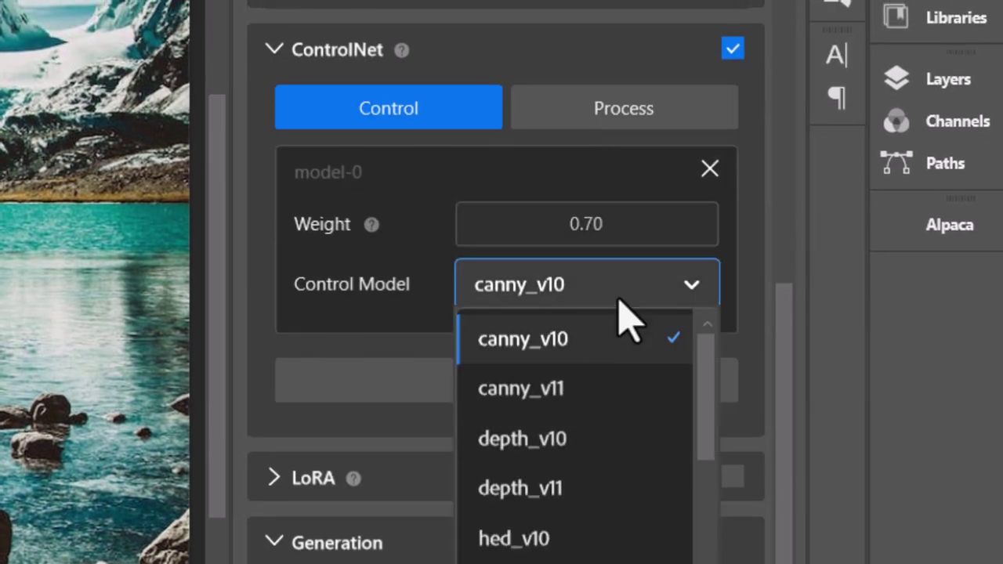
scroll(704, 431, "down", 1)
scroll(709, 450, "down", 6)
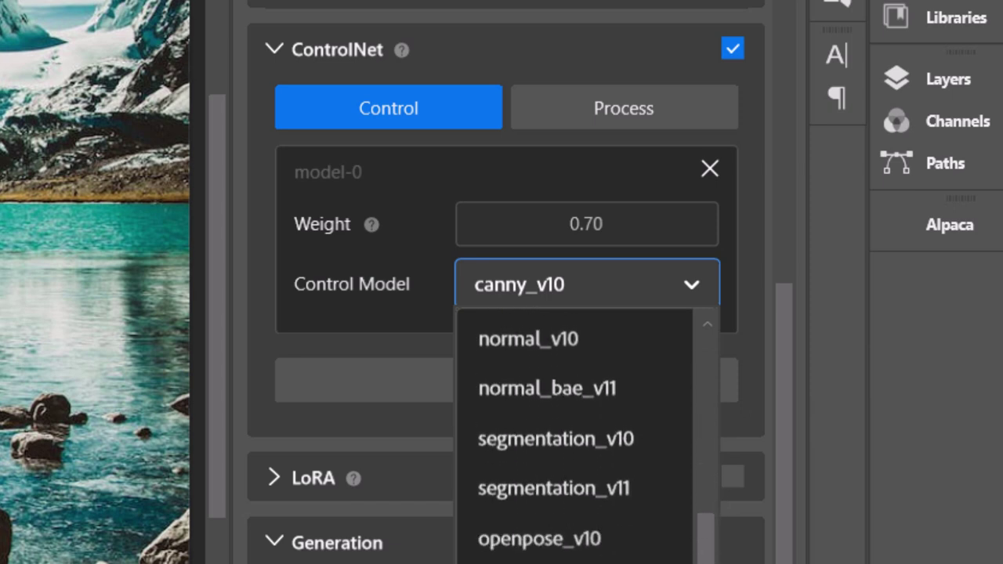
scroll(712, 403, "up", 8)
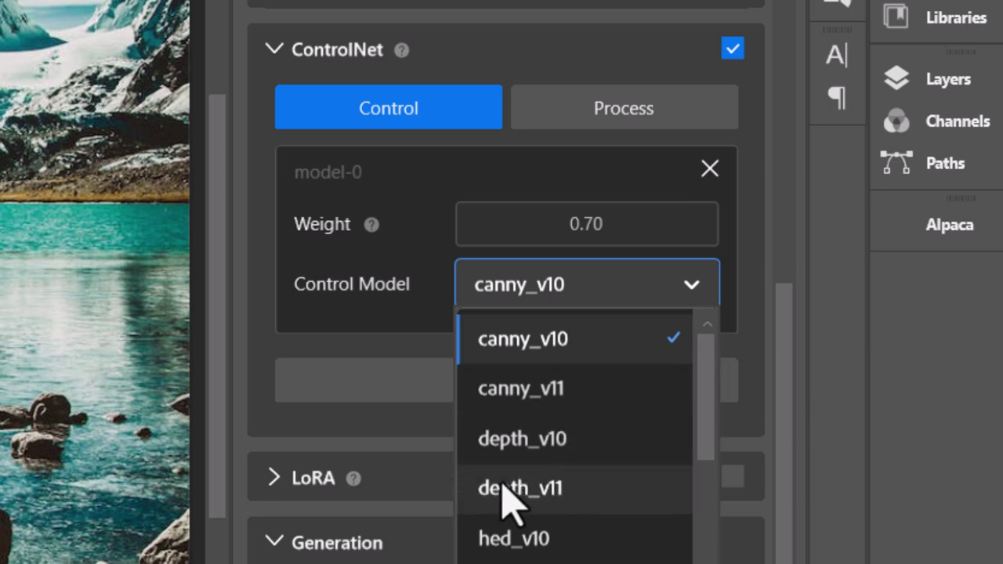
left_click(563, 508)
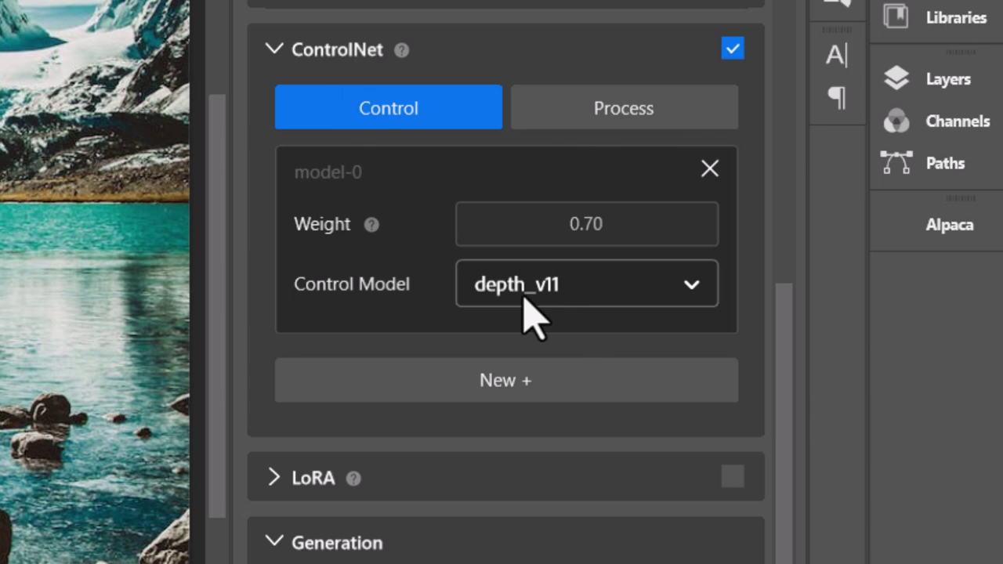
Step: Process the lake photo with the Depth control type for Model-0 and import the resulting depth map as a layer
left_click(616, 116)
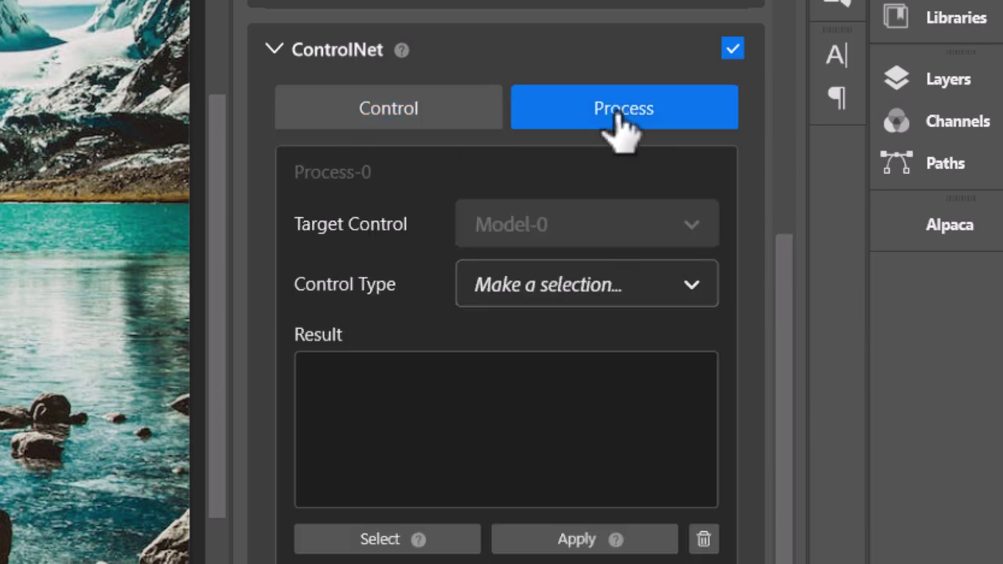
left_click(619, 285)
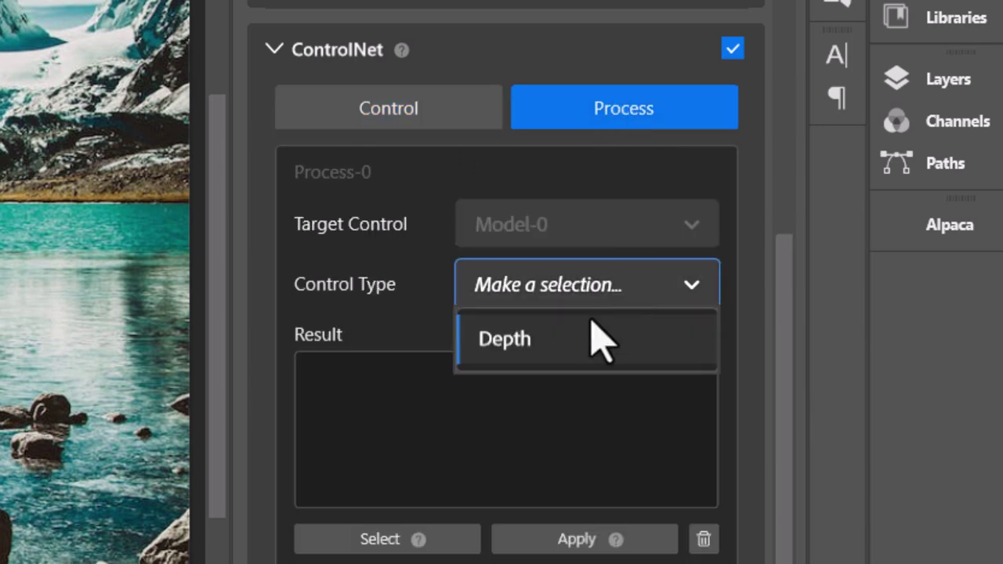
left_click(497, 351)
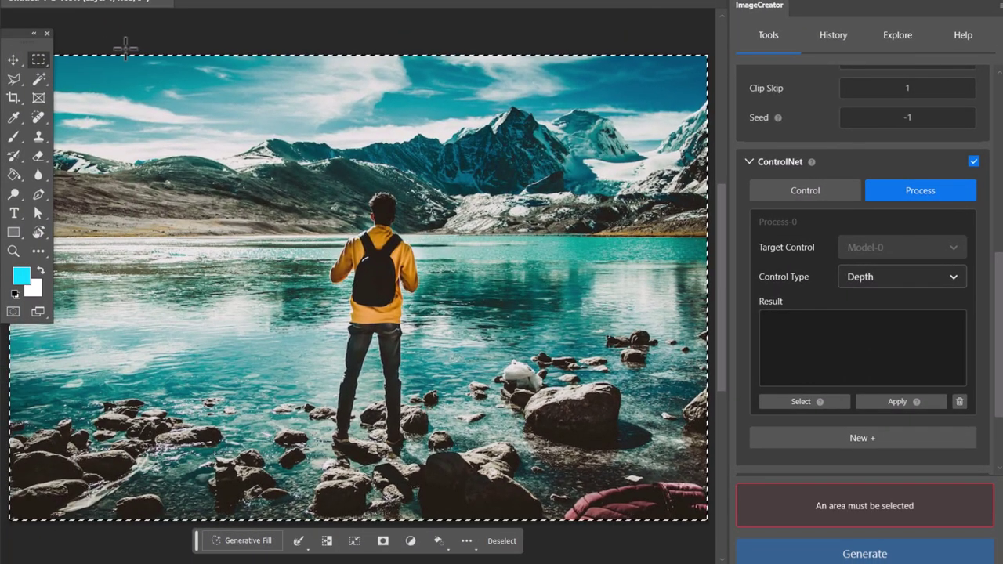
left_click(894, 398)
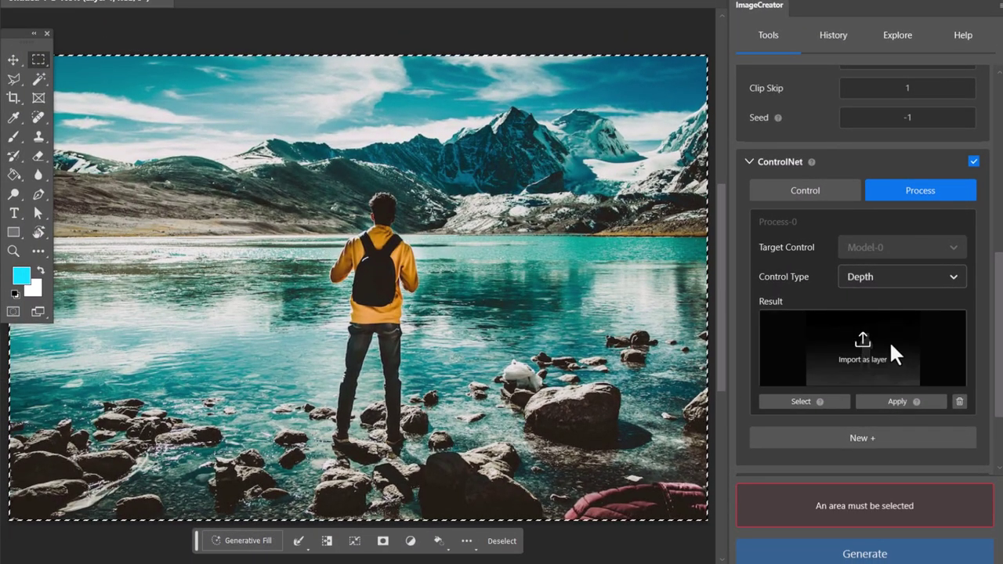
mouse_move(891, 338)
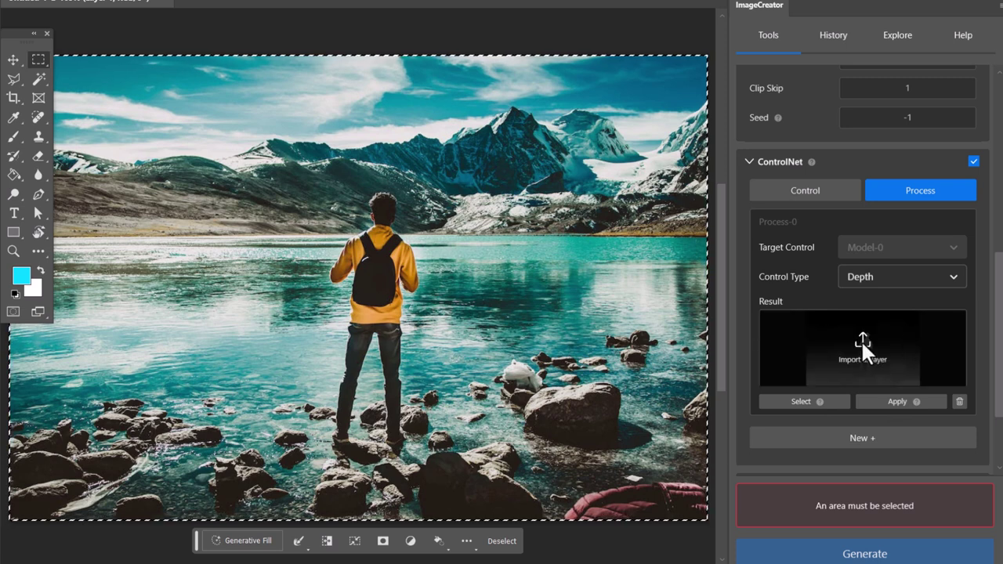
left_click(860, 339)
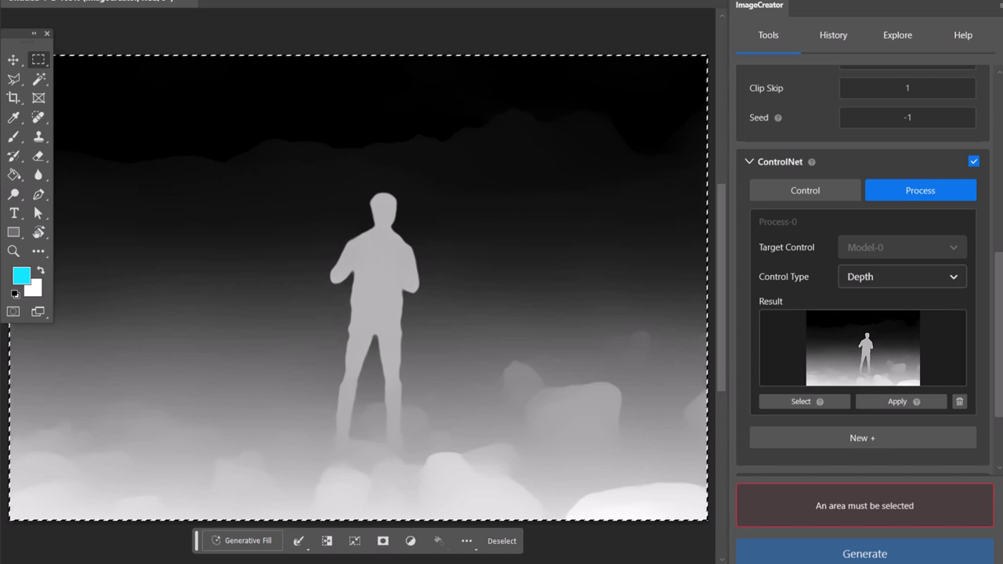
Step: Hide the depth map layer and make the lake photo layer active
key("F7")
left_click(859, 271)
left_click(882, 317)
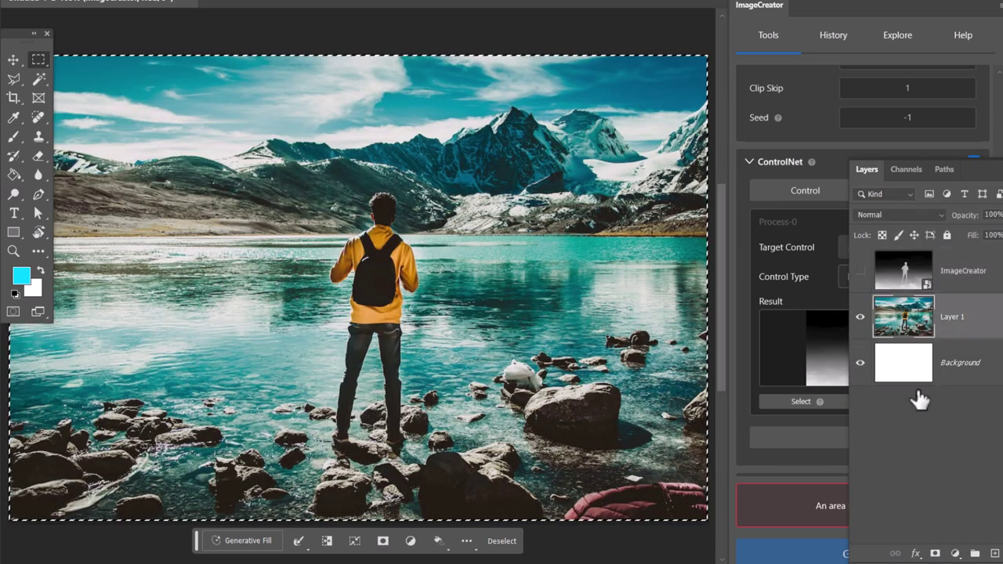
key("F7")
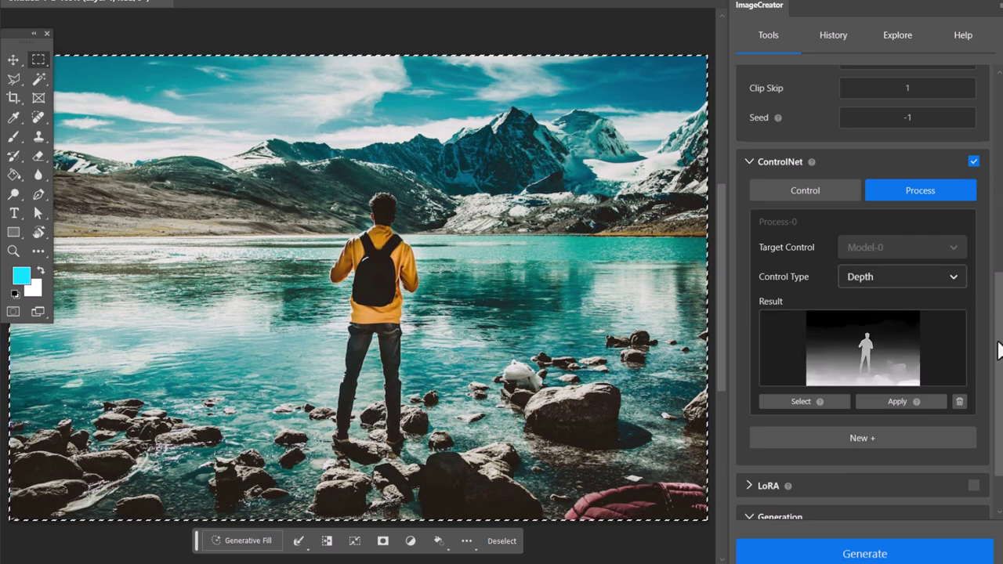
Step: Generate the robot images with the depth control and import the results as layers
scroll(999, 368, "down", 2)
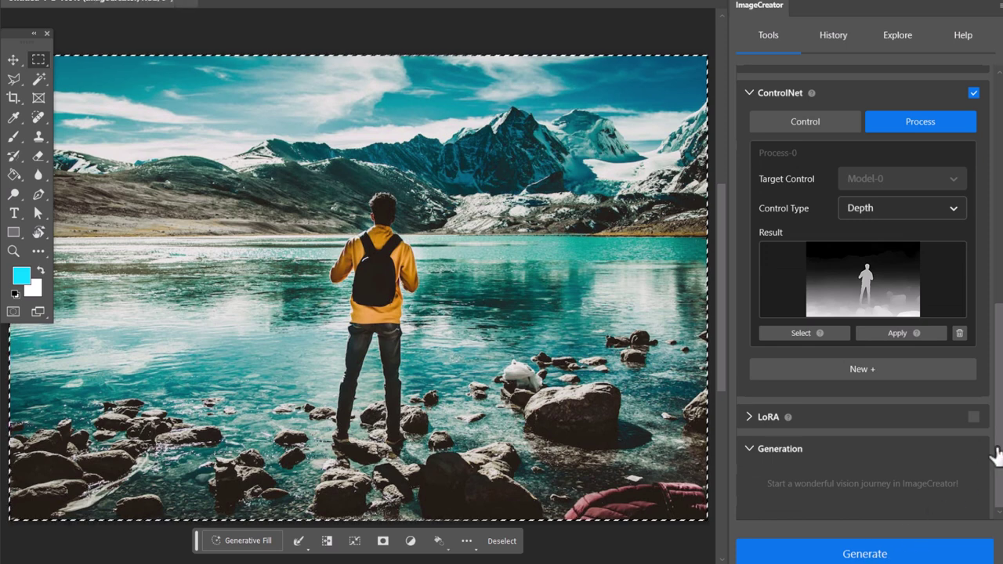
scroll(891, 287, "down", 4)
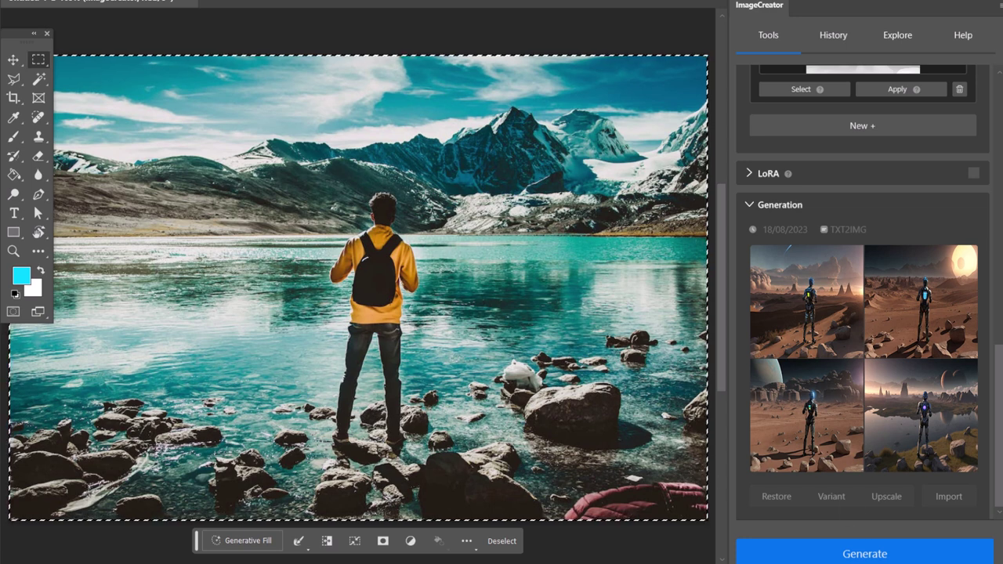
left_click(927, 403)
key("F7")
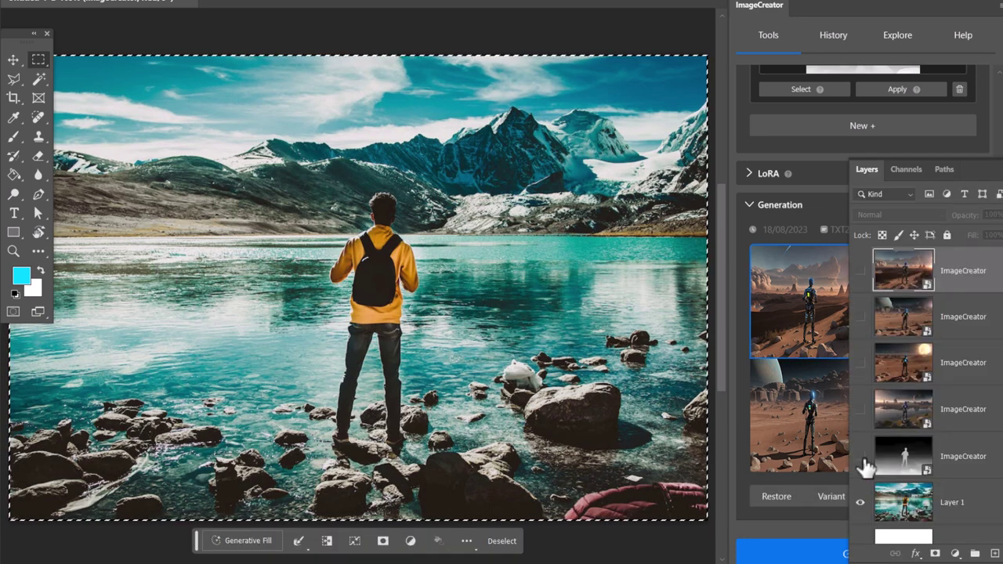
Step: Compare the lakeside robot layer with the depth map by toggling its visibility and lowering its fill to 33%
left_click(860, 456)
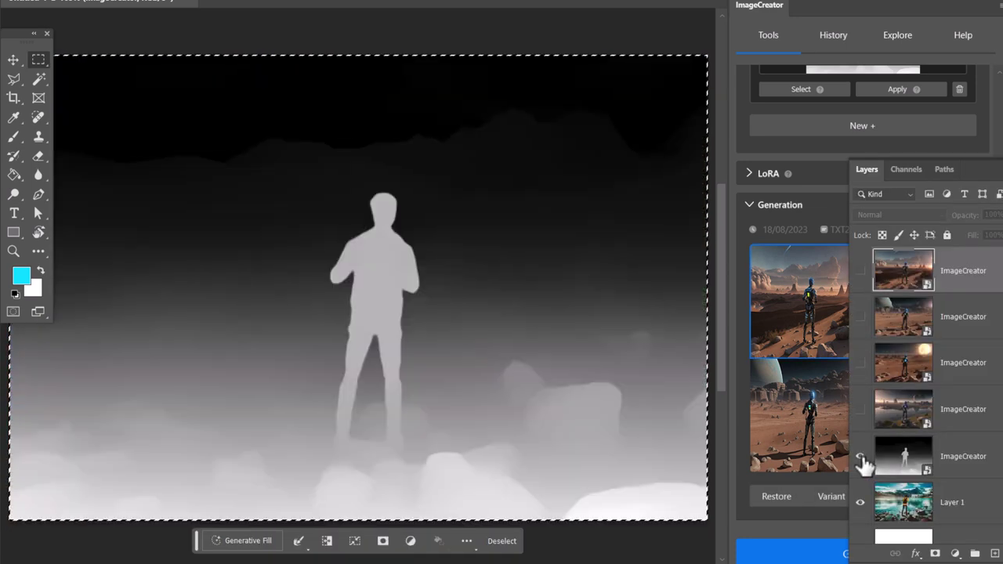
left_click(861, 409)
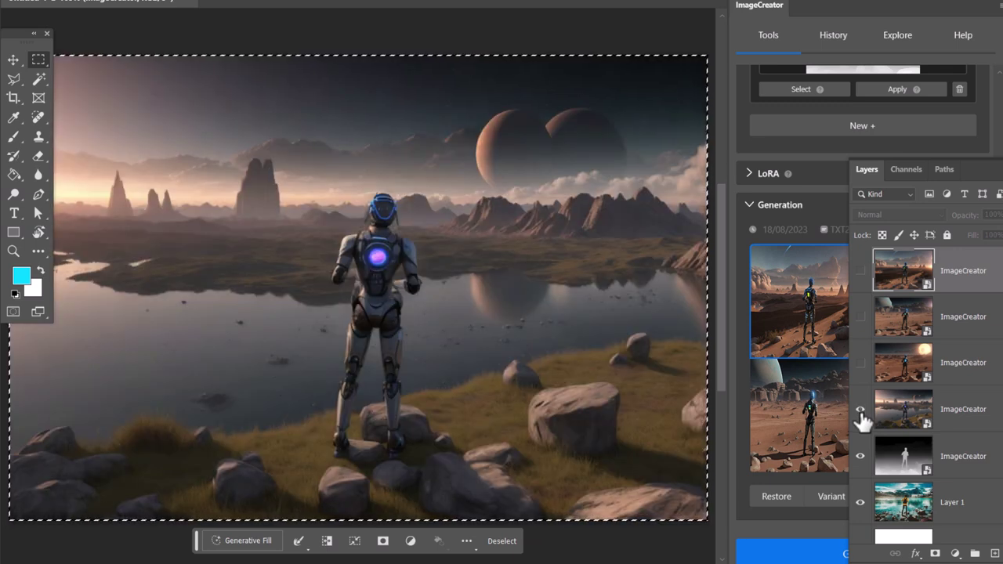
left_click(860, 410)
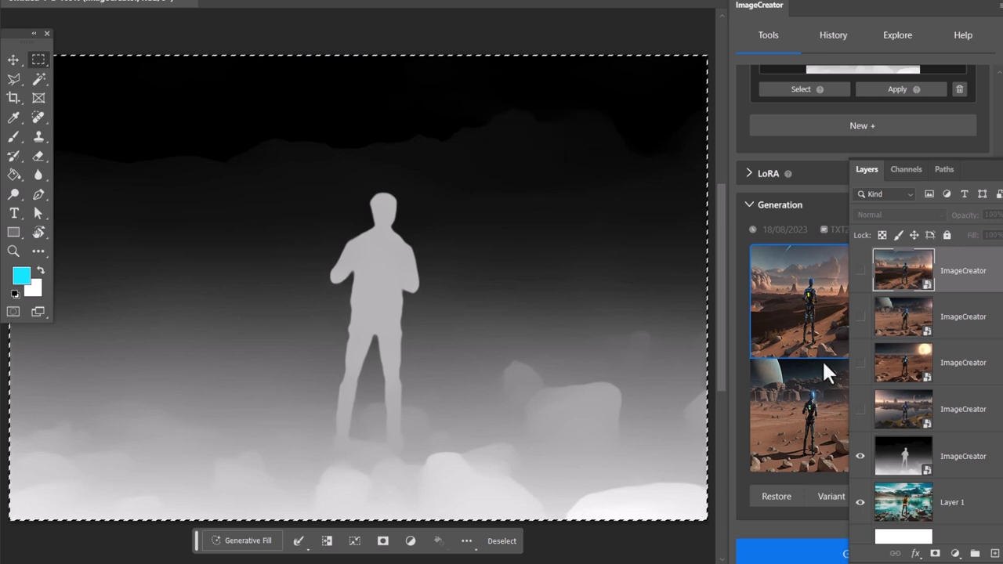
left_click(860, 410)
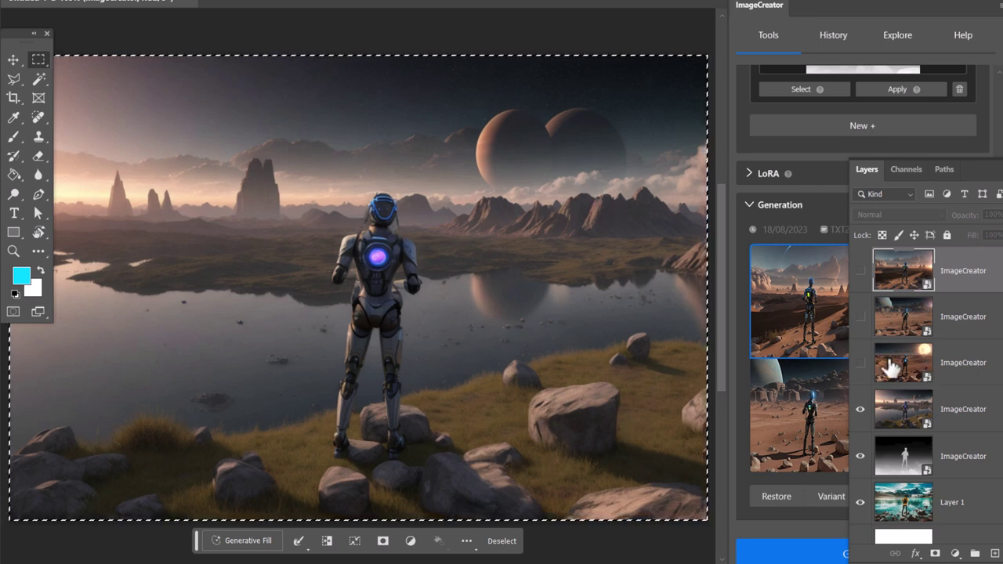
left_click(860, 409)
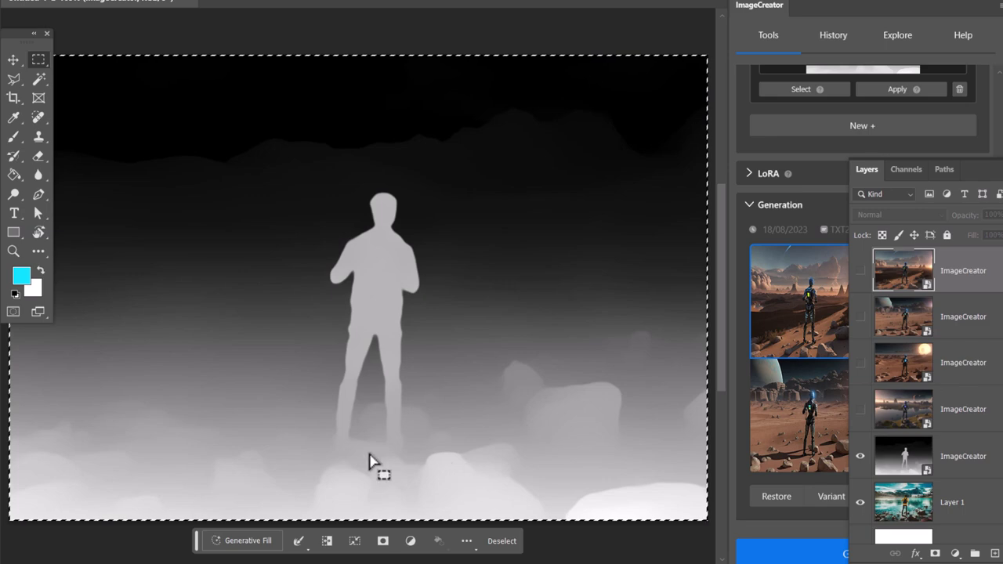
left_click(861, 409)
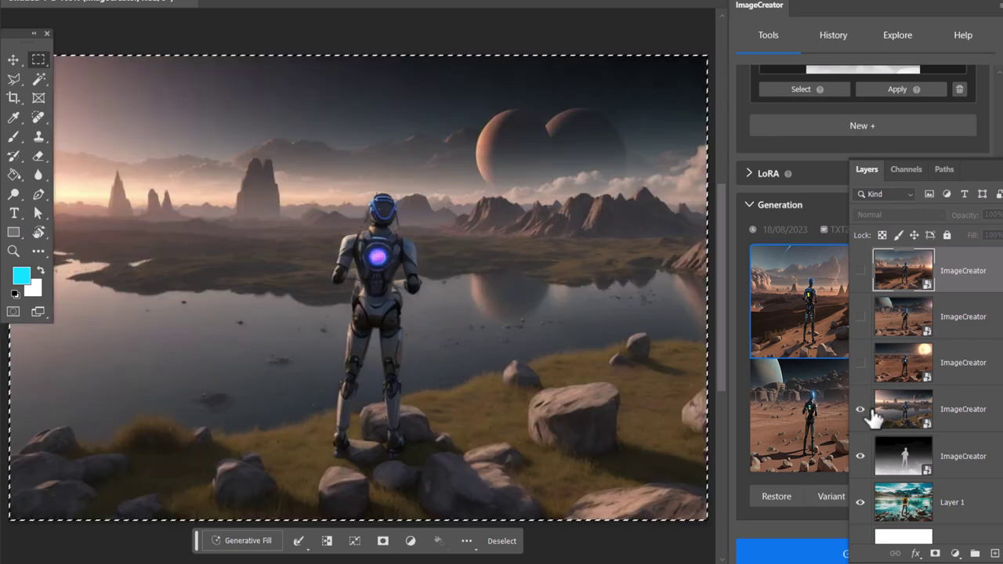
left_click(975, 417)
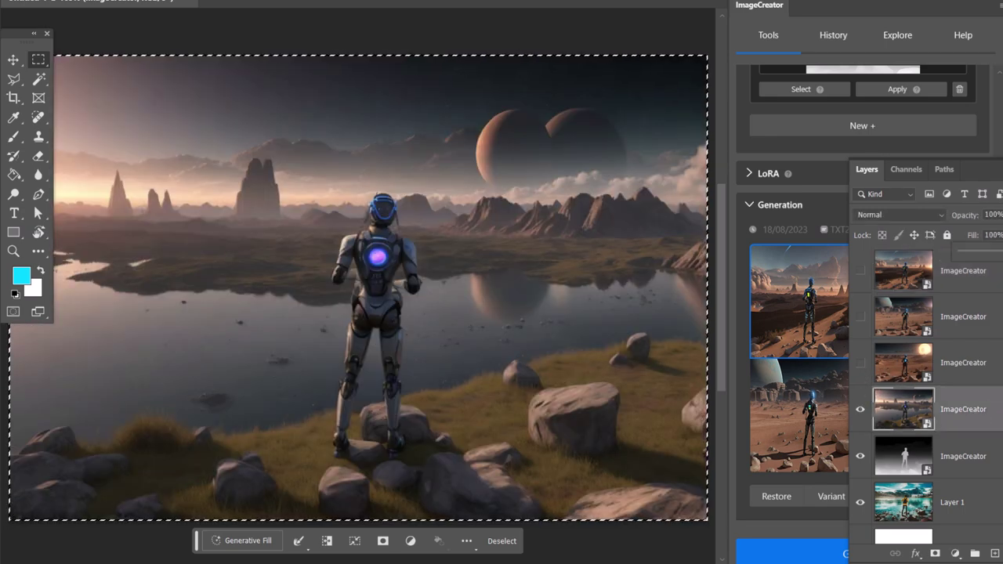
left_click_drag(1001, 253, 983, 252)
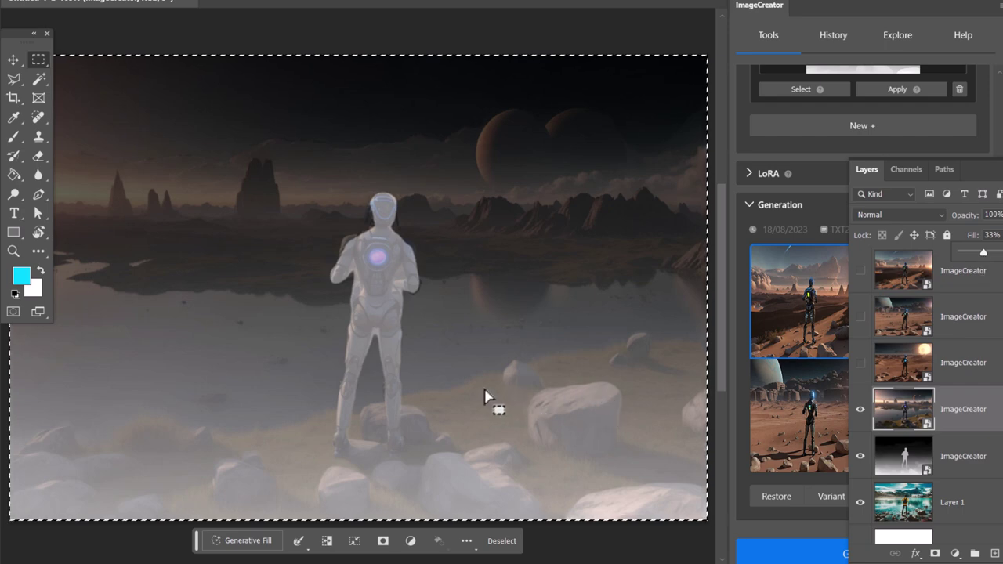
Step: Show the three remaining robot layers one after another to view each desert variation
left_click(860, 362)
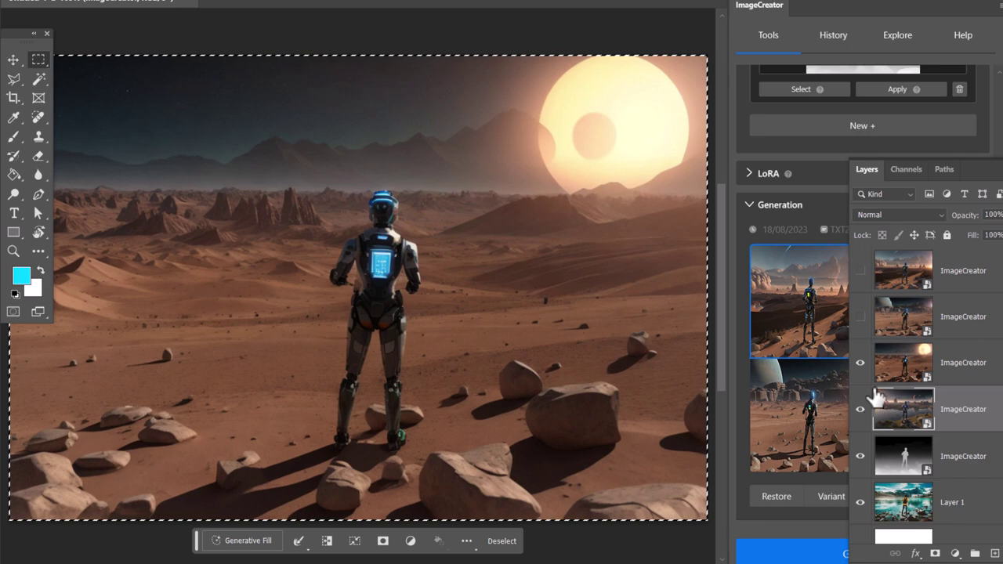
left_click(861, 322)
left_click(862, 270)
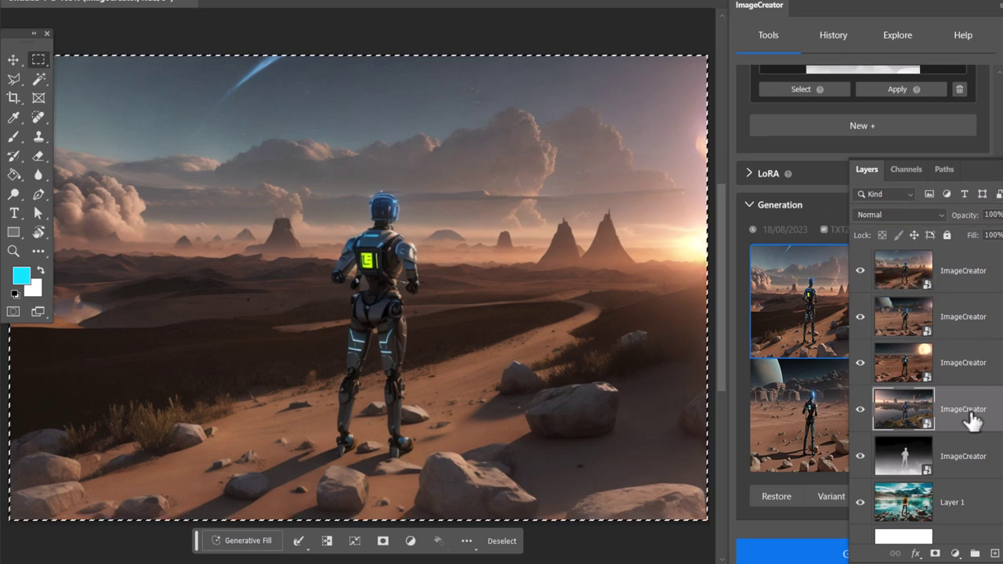
Step: Delete the four robot layers together with the depth map layer
left_click(974, 476)
left_click(946, 271)
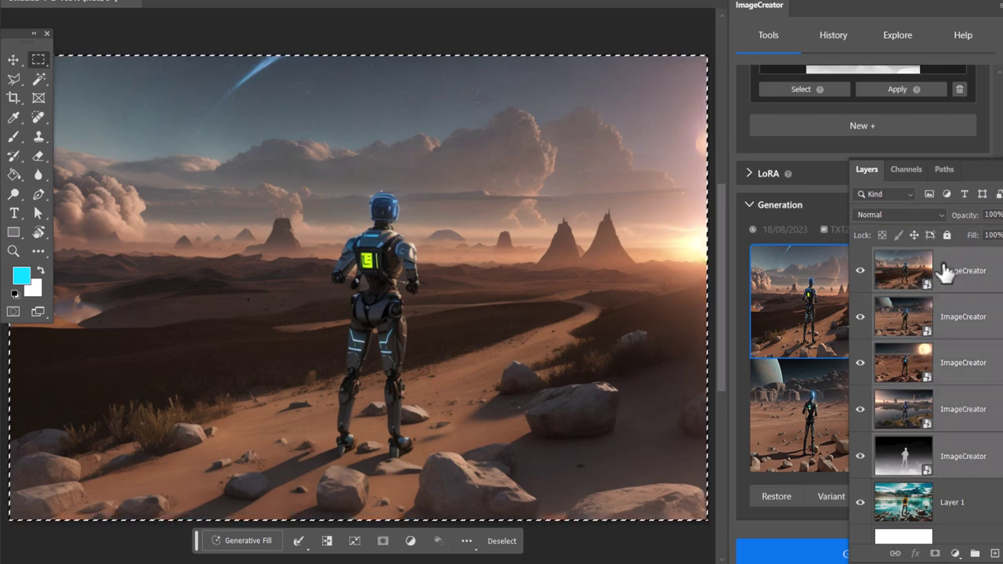
key("Delete")
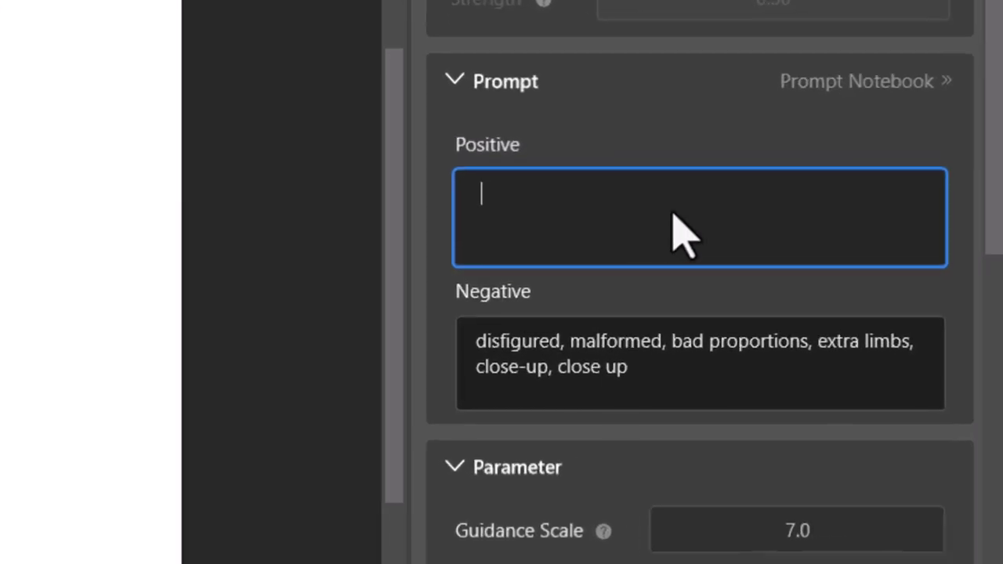
Step: Enter the positive prompt "cinematic render of batman, realistic 3d render"
type("cinematic render of batman")
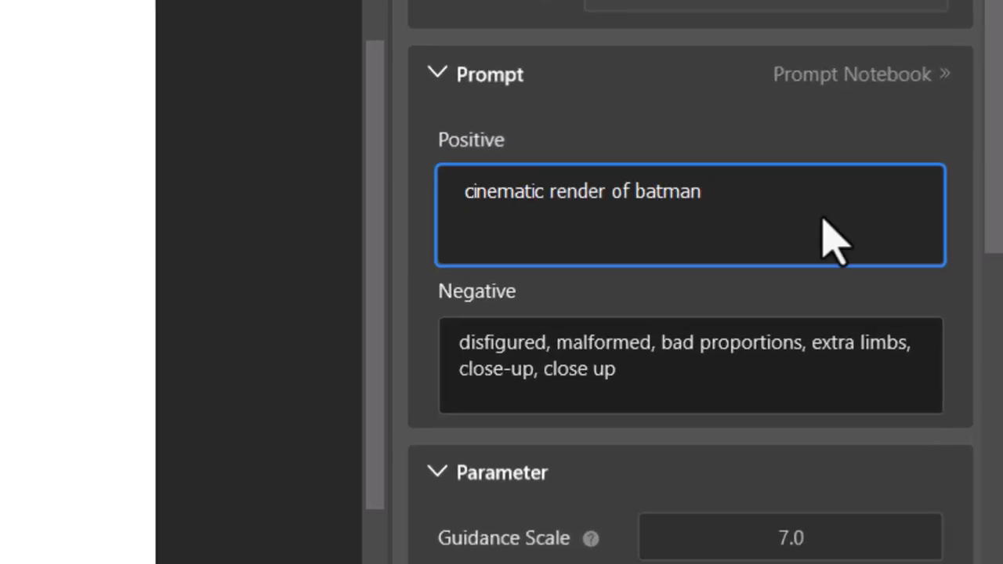
type(", realistic 3d render")
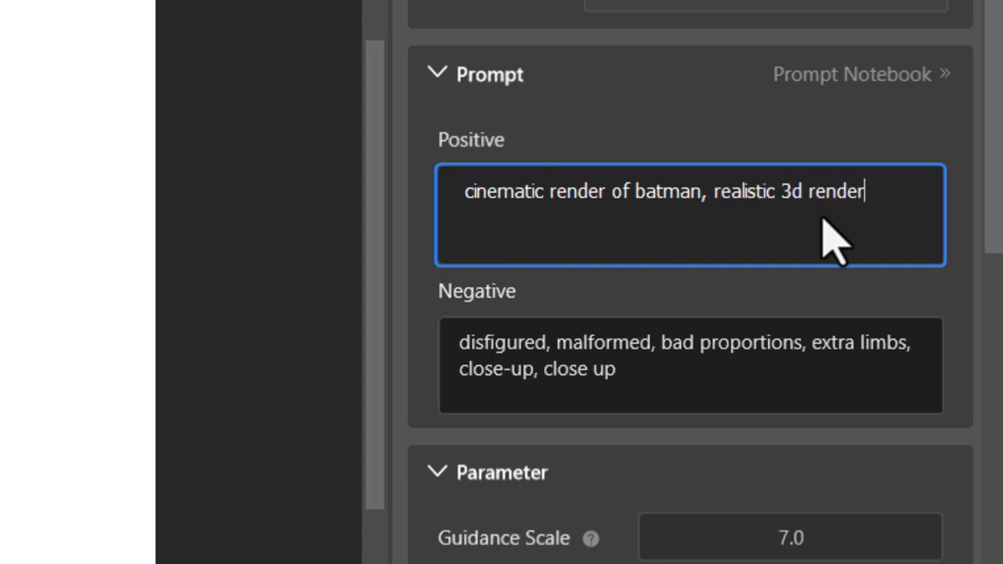
Step: Set the first ControlNet model to canny_v11 and its processing control type to Canny
scroll(788, 369, "down", 8)
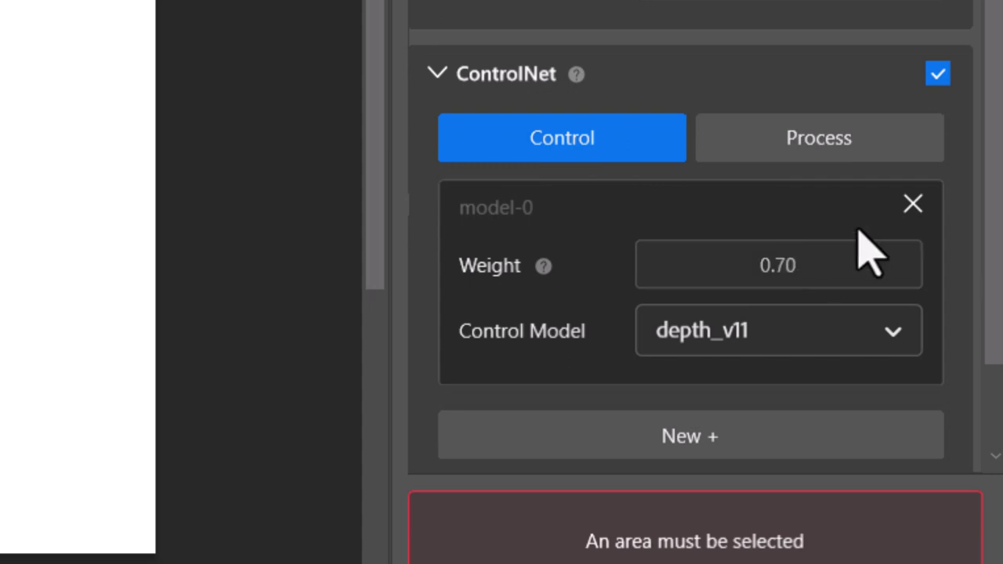
left_click(814, 331)
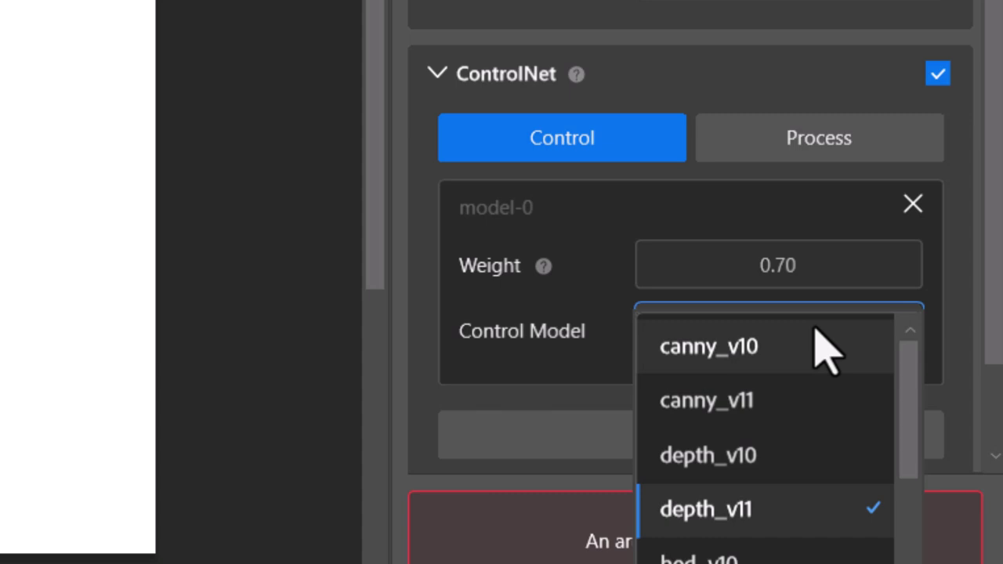
left_click(766, 406)
left_click(803, 154)
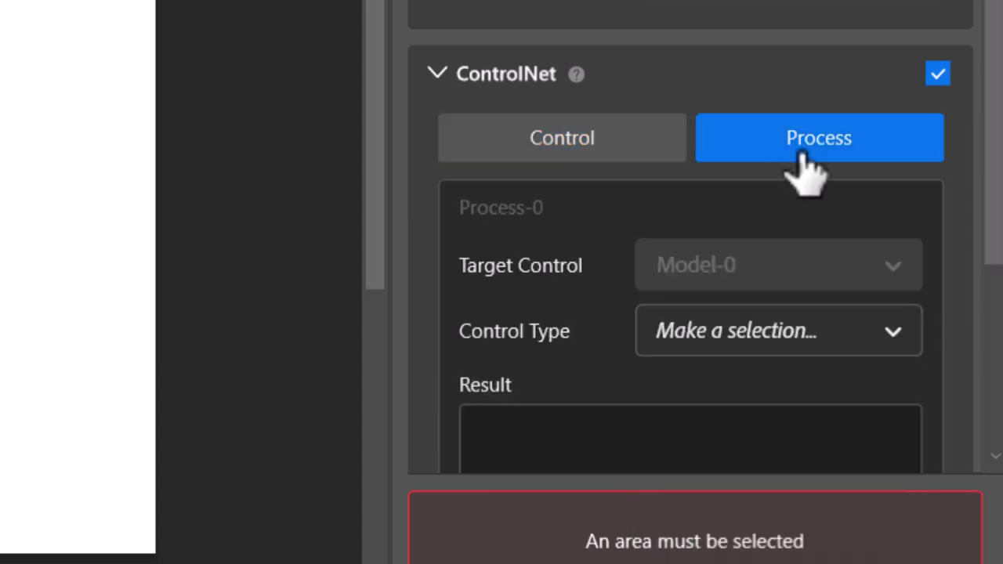
left_click(716, 344)
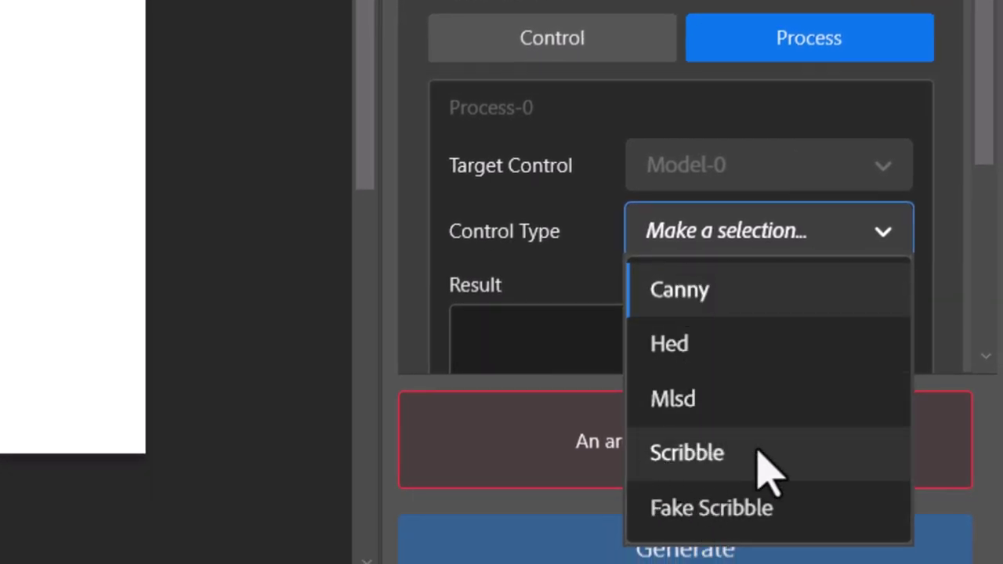
left_click(674, 302)
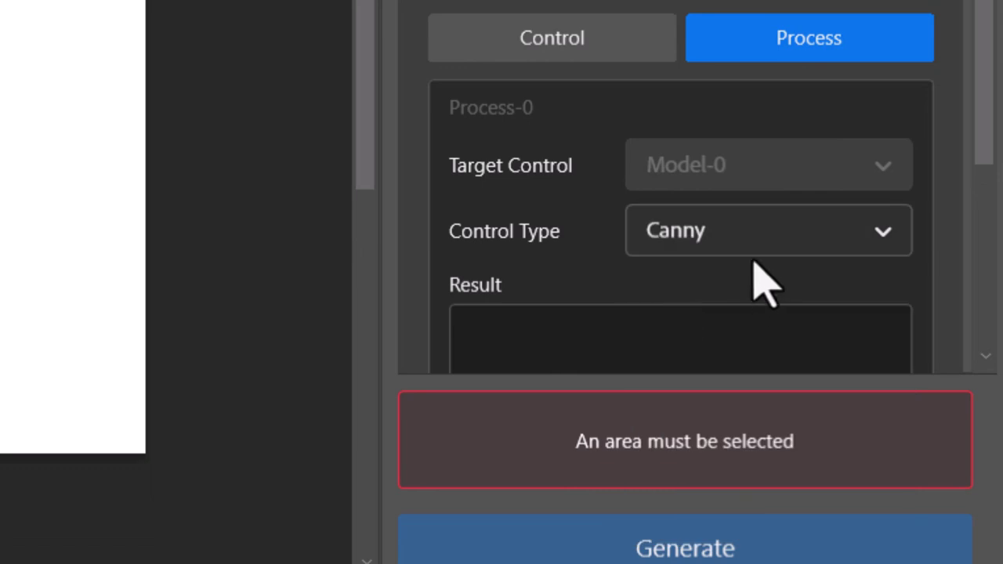
Step: Apply the Canny processing to the Batman sketch and import the resulting edge map as a layer
scroll(694, 196, "down", 2)
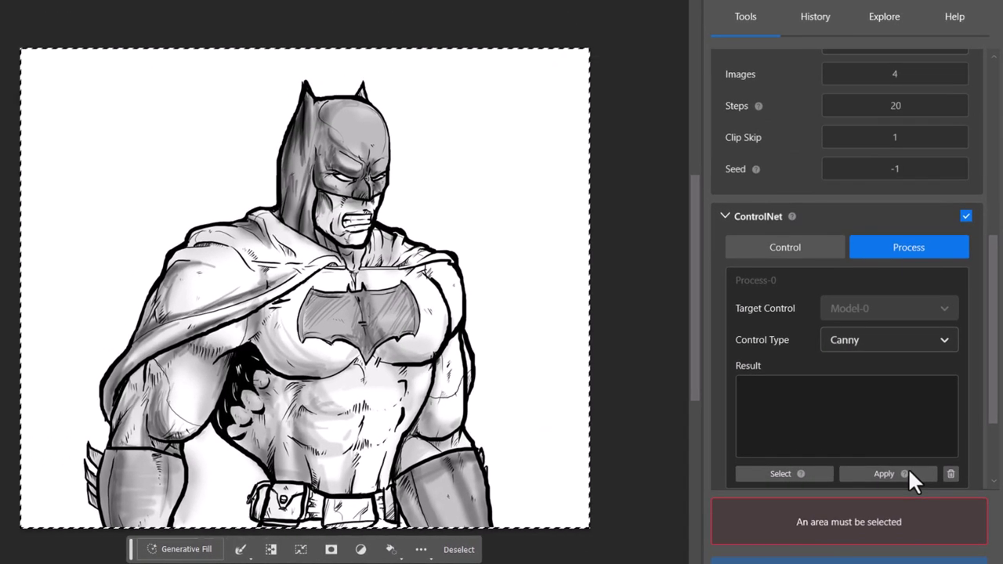
left_click(830, 372)
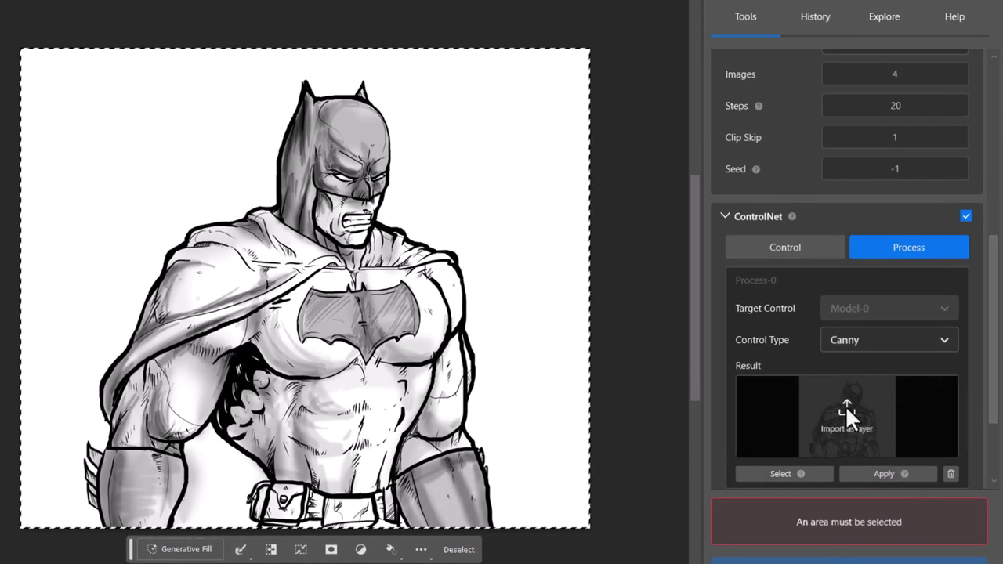
left_click(845, 407)
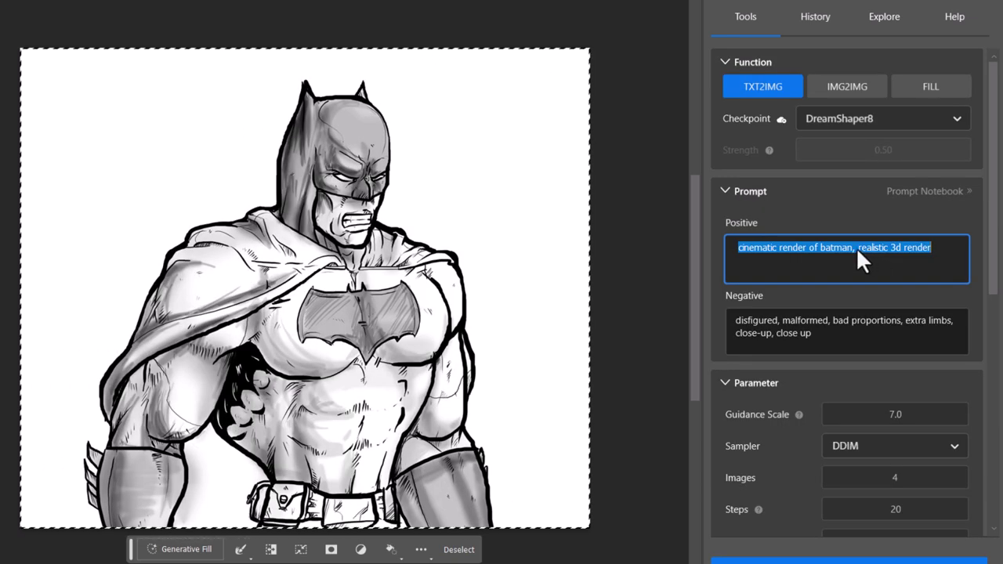
Step: Replace "realistic 3d render" in the positive prompt with "anime style illustration, manga, bright colors" and generate the images
left_click(857, 249)
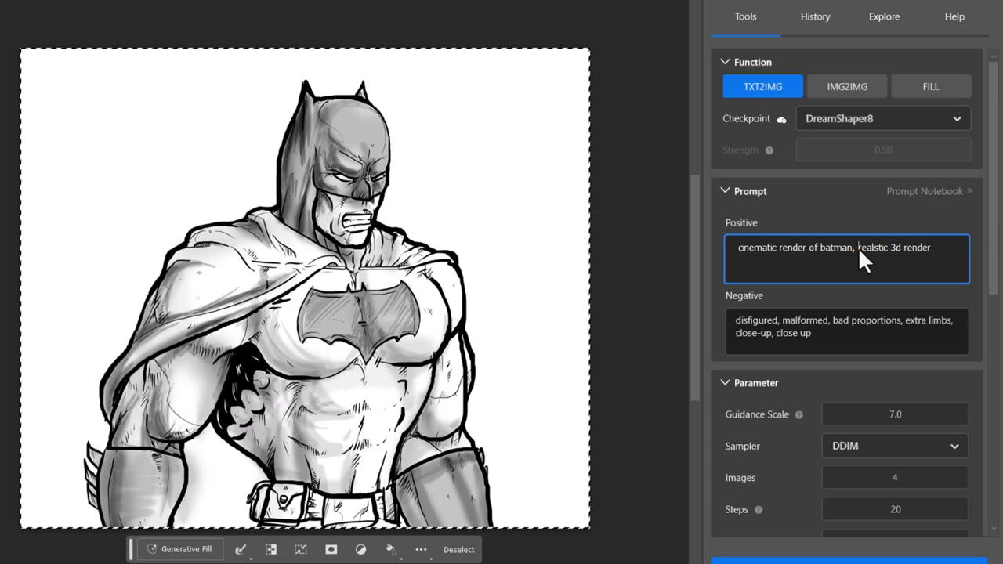
left_click_drag(858, 247, 985, 253)
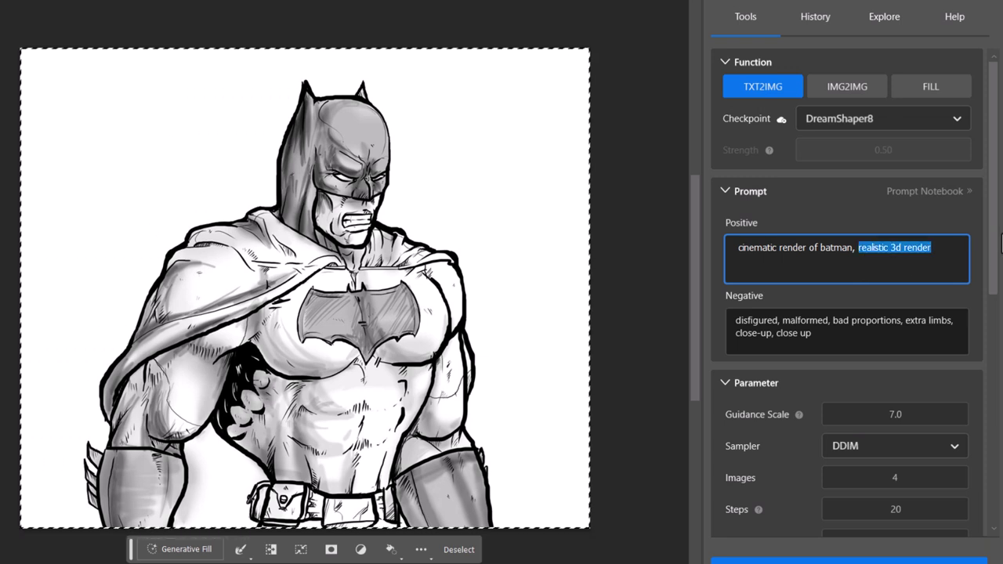
type("anime style illustration,")
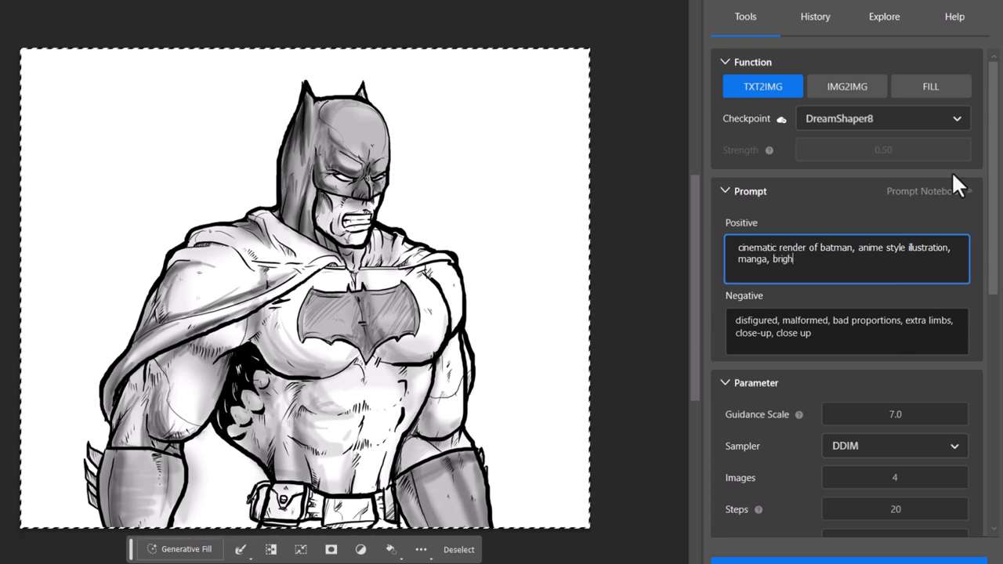
type("lors")
scroll(872, 340, "down", 5)
scroll(869, 337, "down", 2)
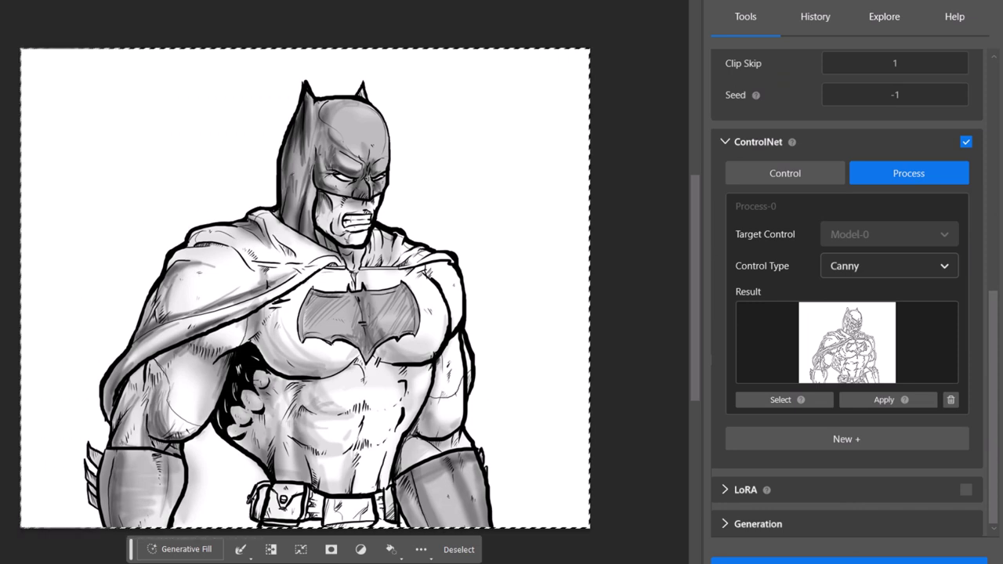
left_click(873, 538)
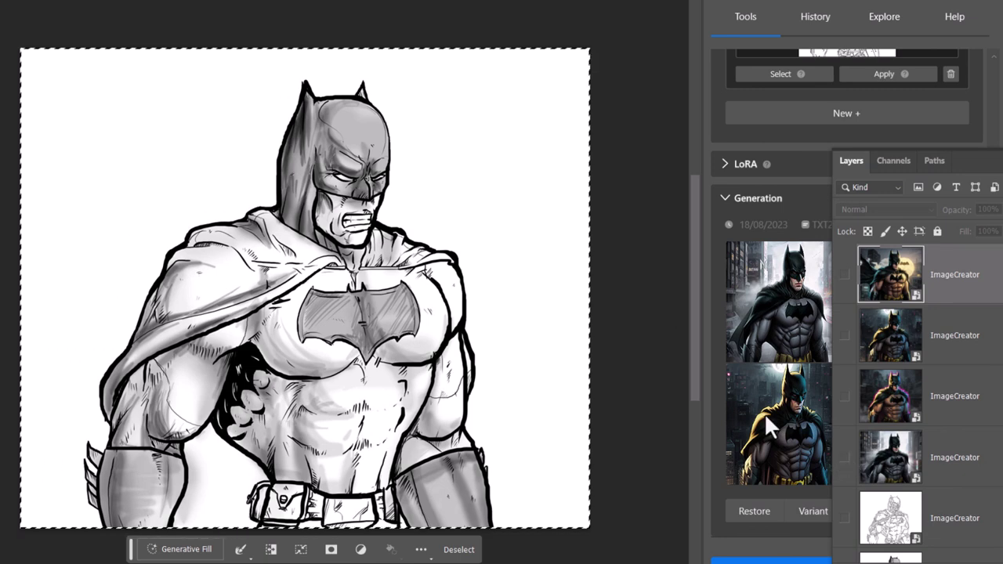
Step: Show the four generated Batman layers one after another over the sketch, then hide them all again
left_click(844, 457)
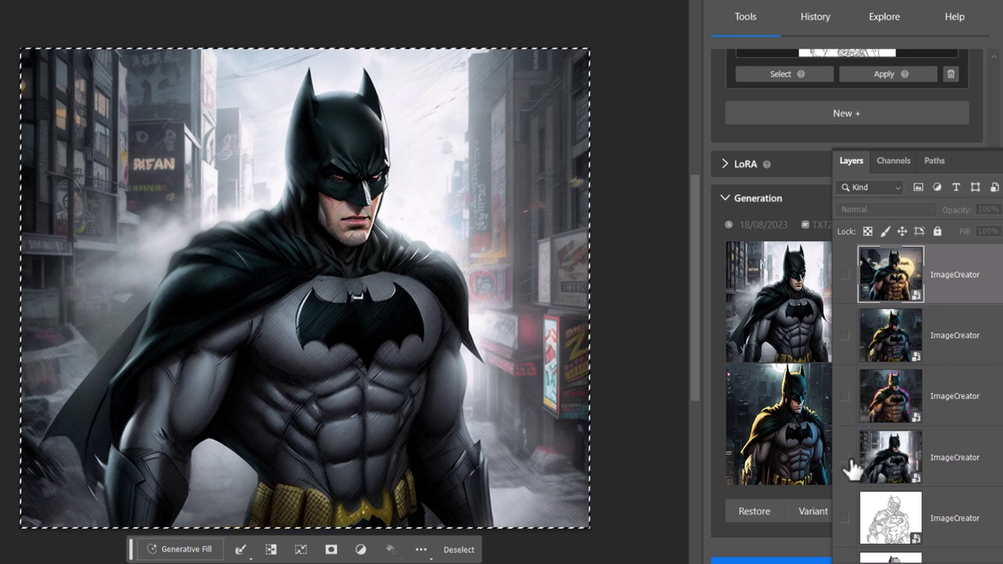
left_click(847, 460)
left_click(847, 461)
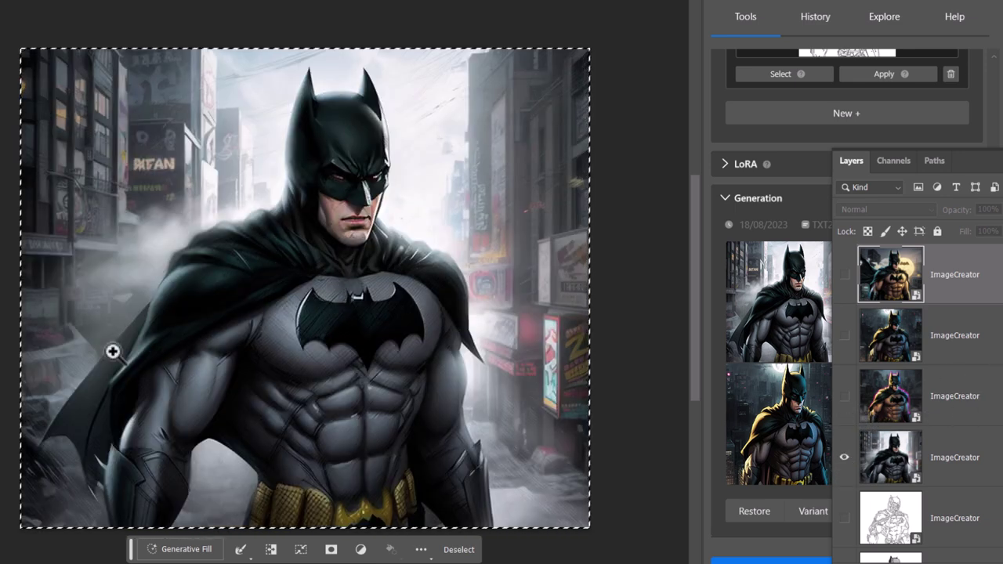
left_click(844, 397)
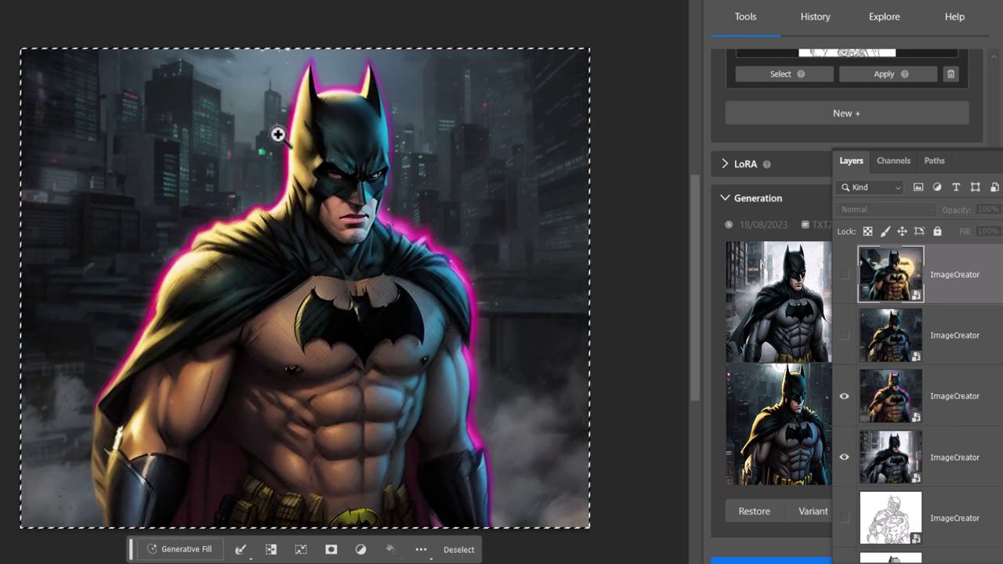
left_click(844, 336)
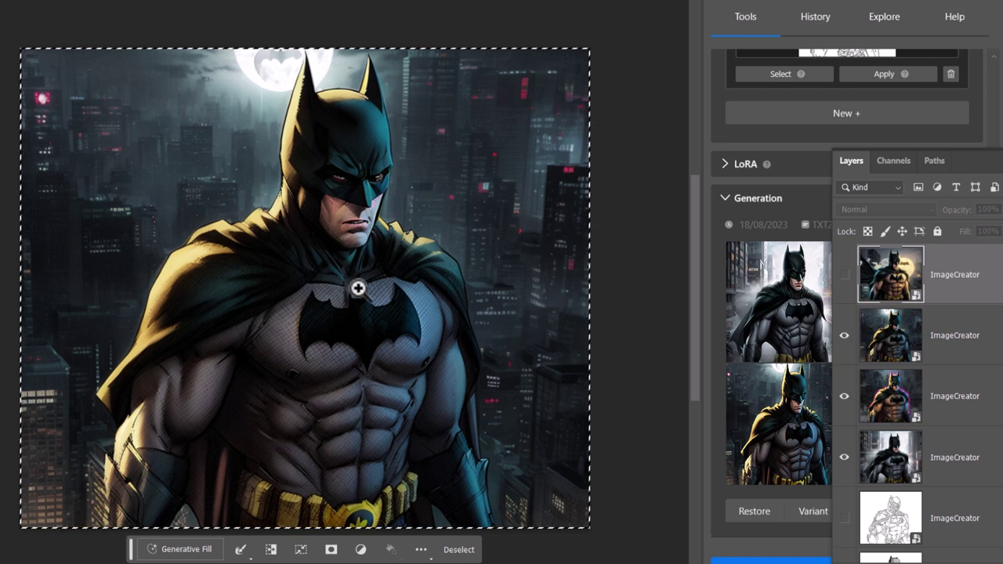
left_click(844, 275)
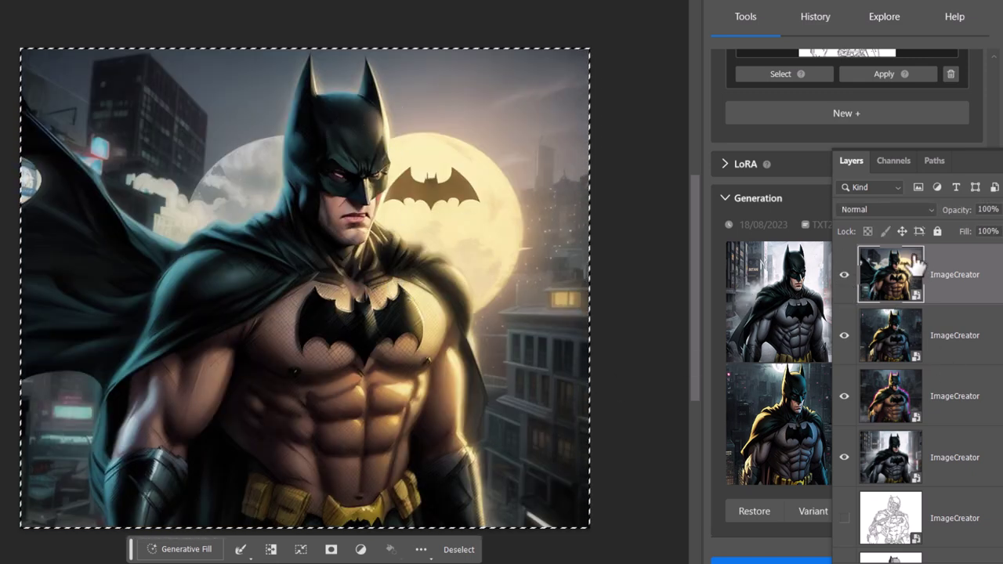
mouse_move(847, 457)
left_mouse_down()
mouse_move(836, 269)
mouse_move(844, 274)
left_mouse_up()
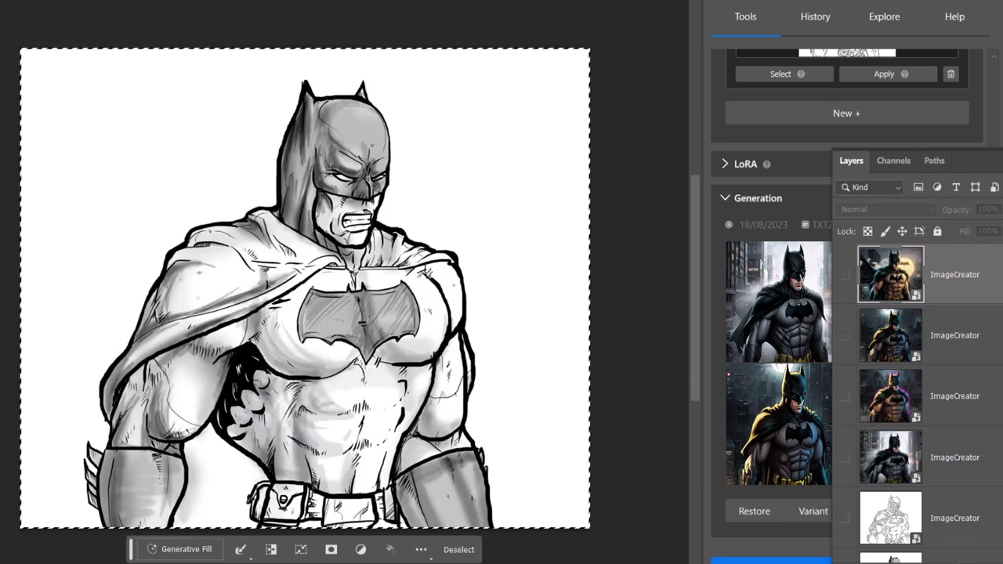
scroll(981, 465, "down", 1)
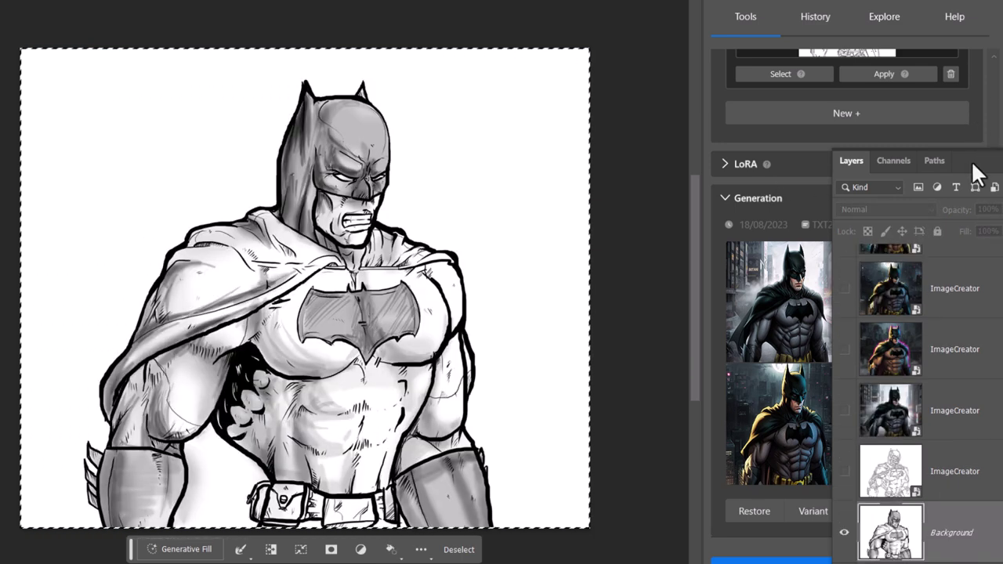
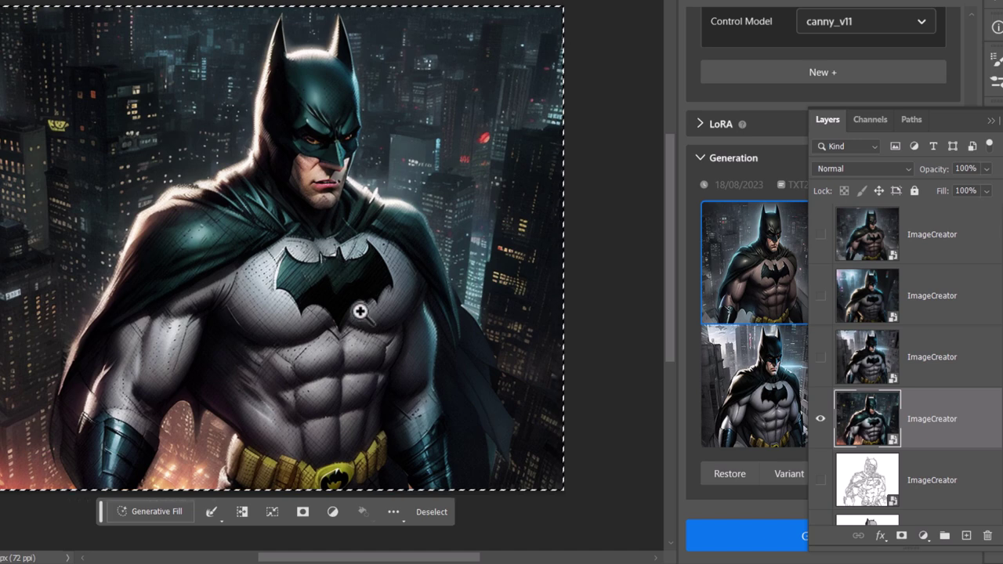
Step: Reveal the other three layers of the newly generated Batman batch in turn to compare them
left_click(821, 358)
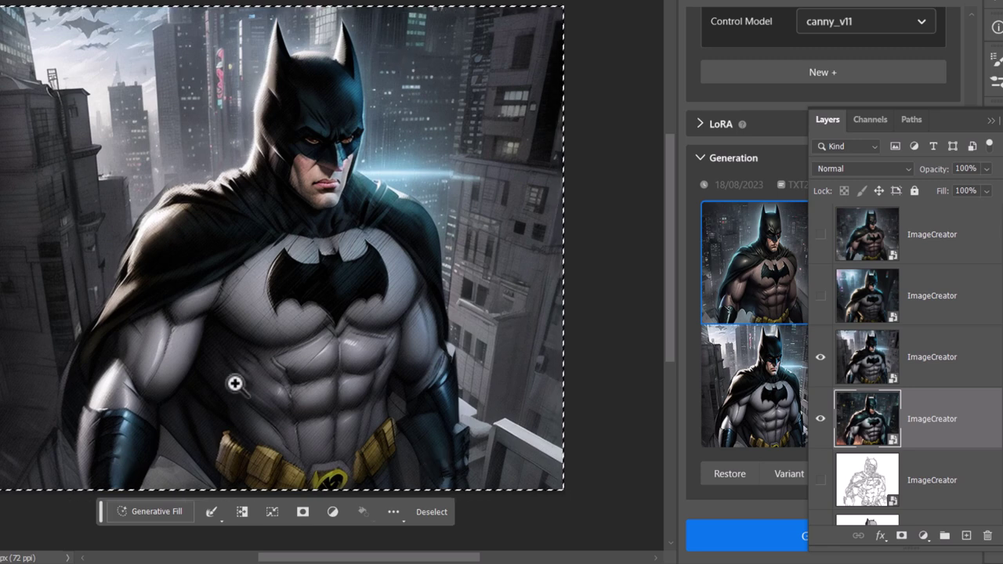
left_click(820, 356)
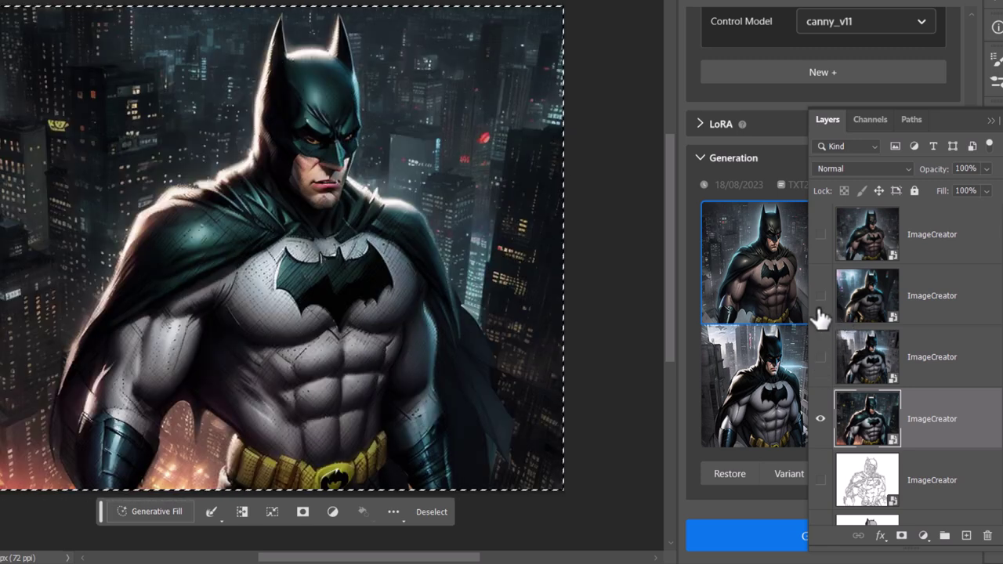
left_click(820, 295)
left_click(821, 235)
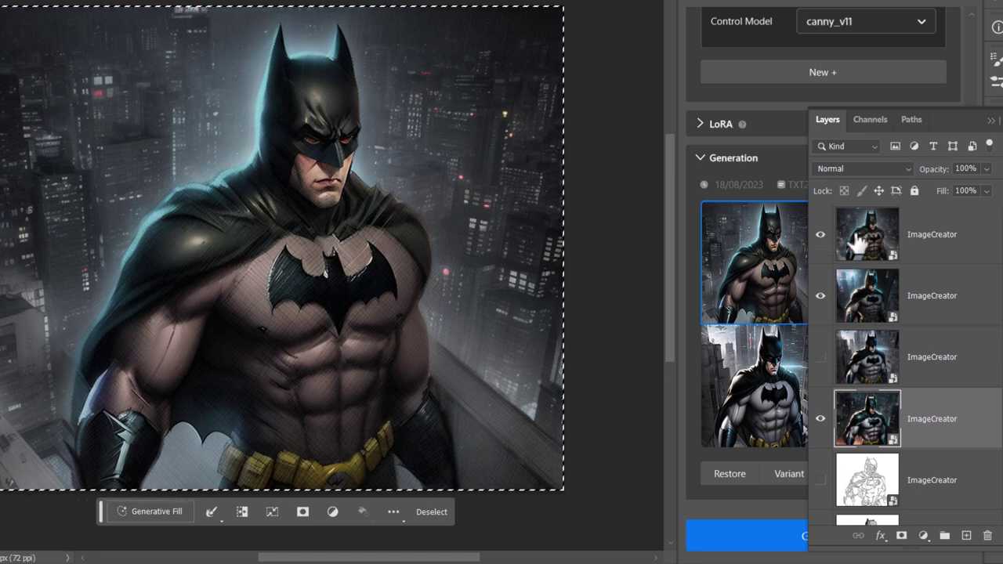
Step: Set the weight of the canny_v11 ControlNet model to 0.70
left_click(992, 123)
scroll(800, 396, "up", 10)
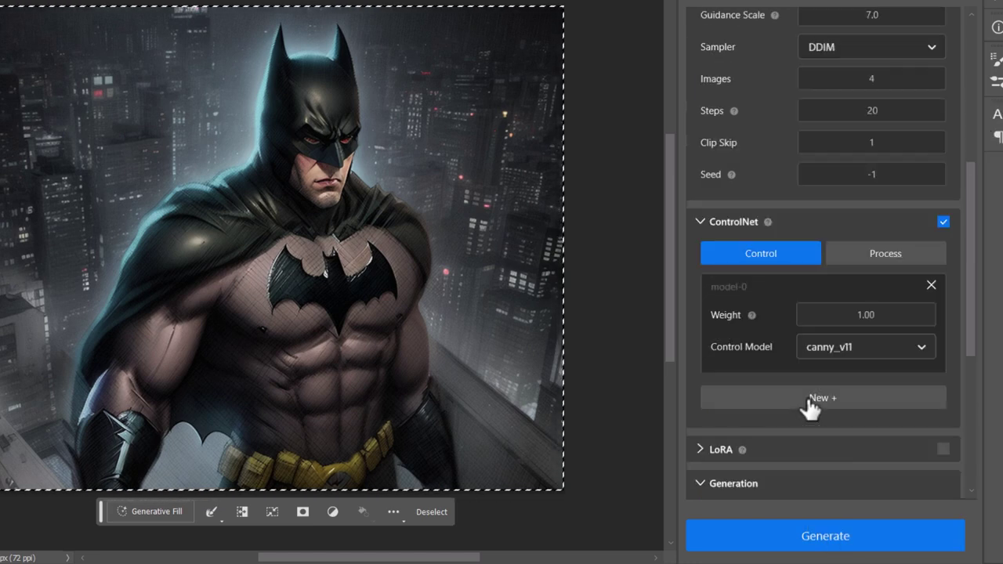
scroll(829, 344, "down", 4)
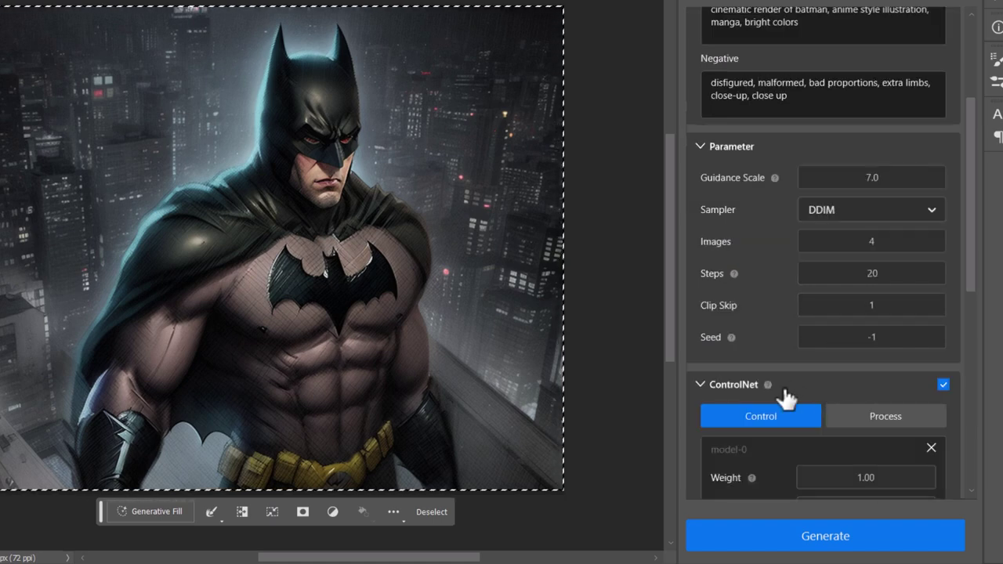
left_click(868, 313)
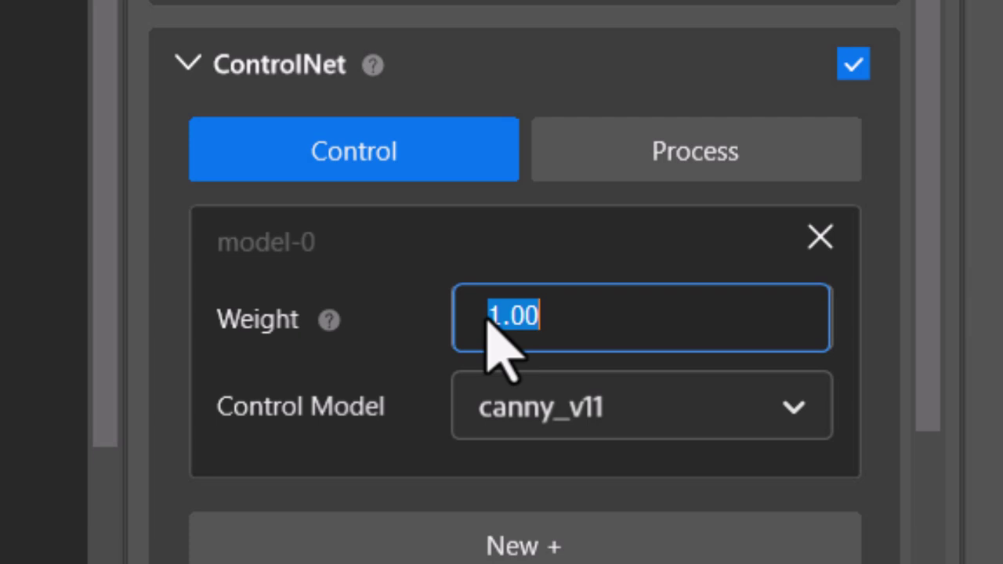
type(".")
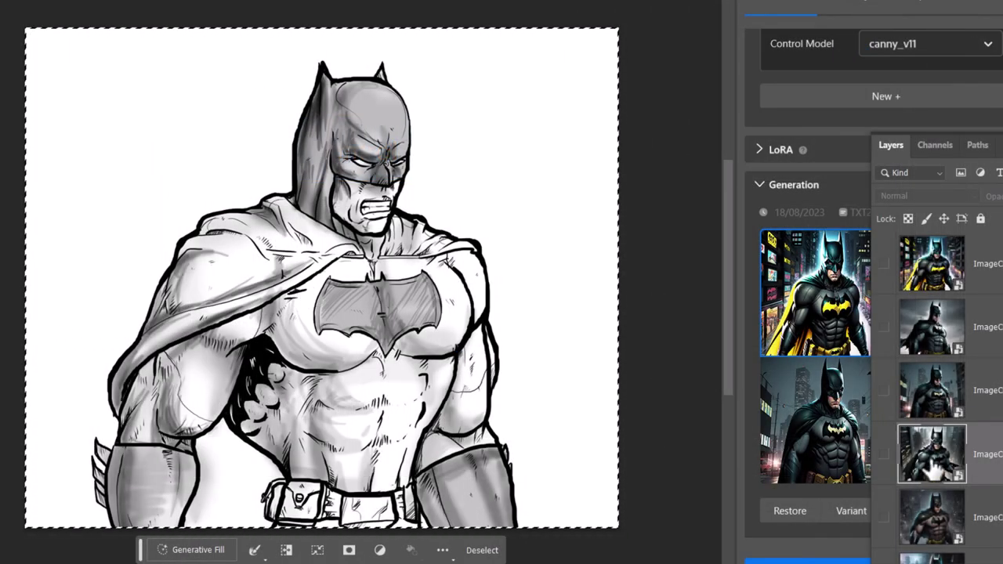
Step: Compare the four Batman layers generated with the reduced ControlNet weight against the sketch by toggling their visibility
left_click(885, 456)
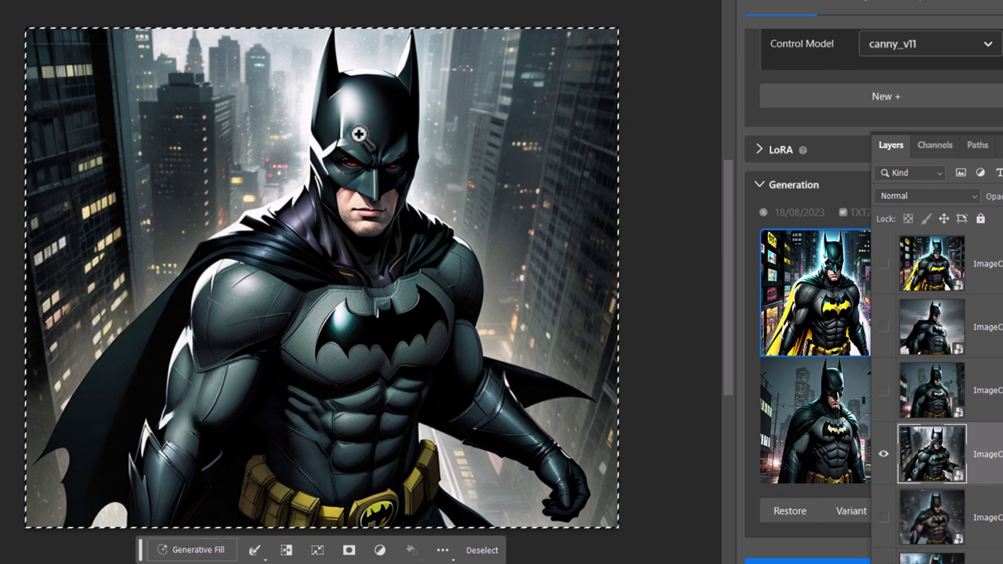
left_click(883, 390)
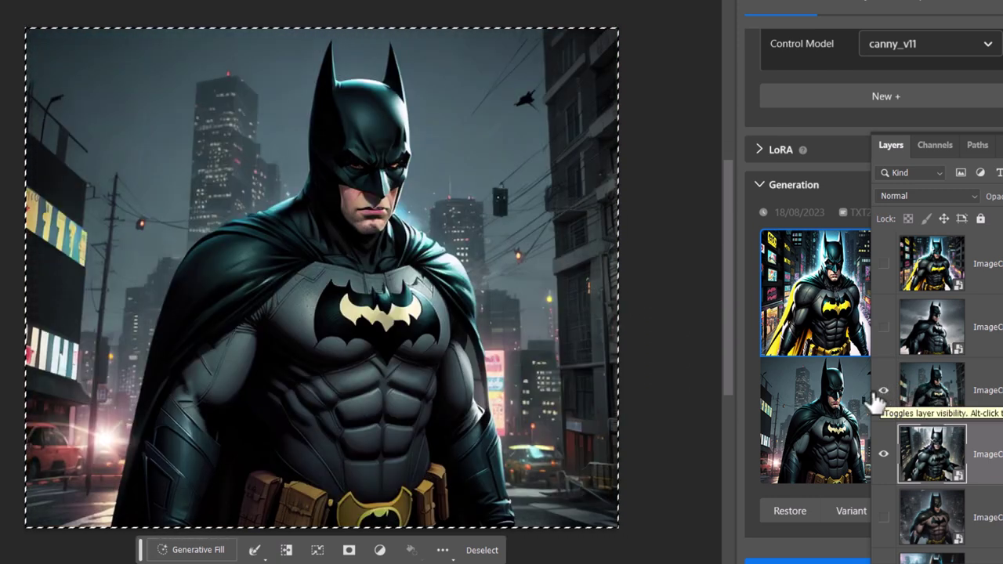
left_click(883, 453)
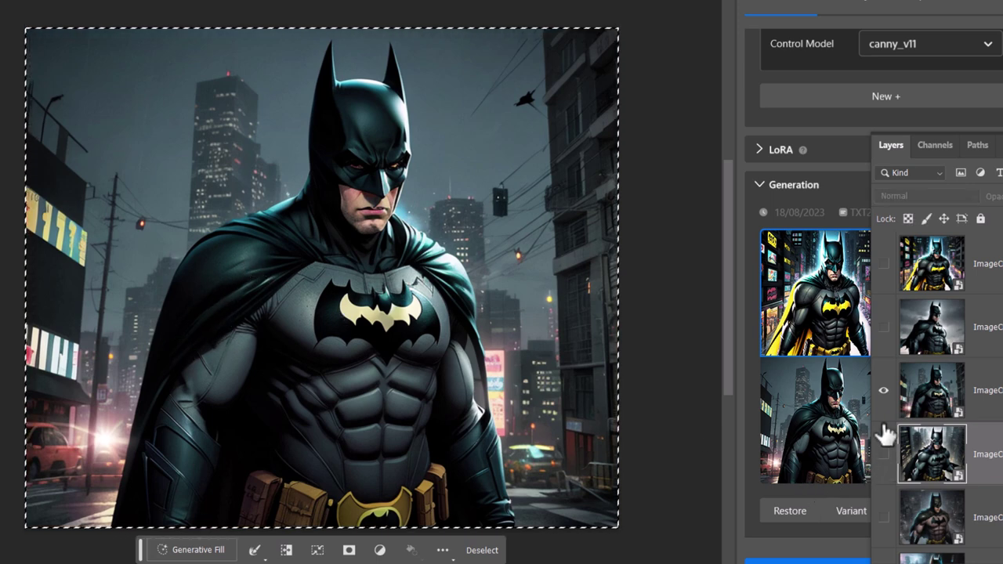
left_click(883, 390)
left_click(883, 390)
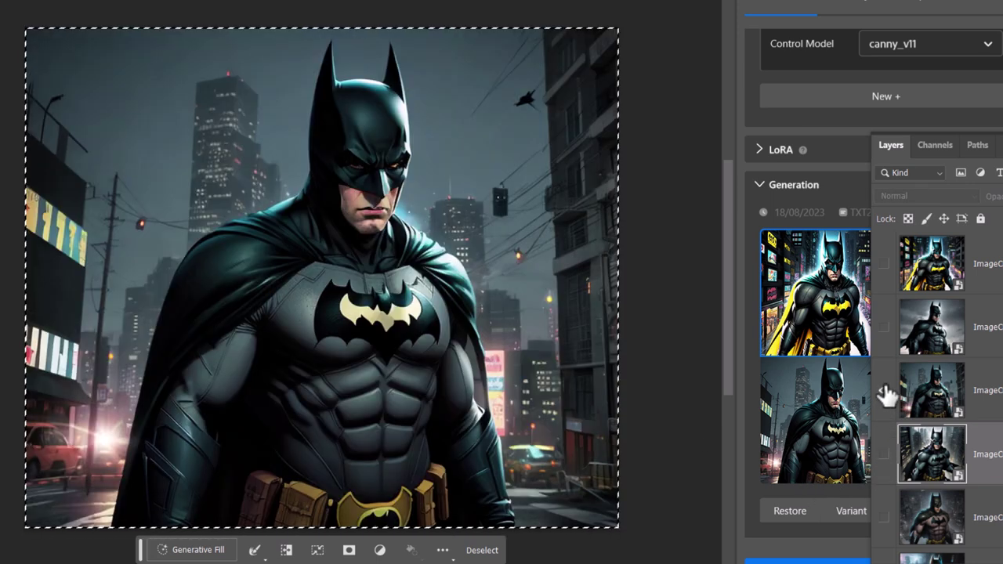
left_click(883, 390)
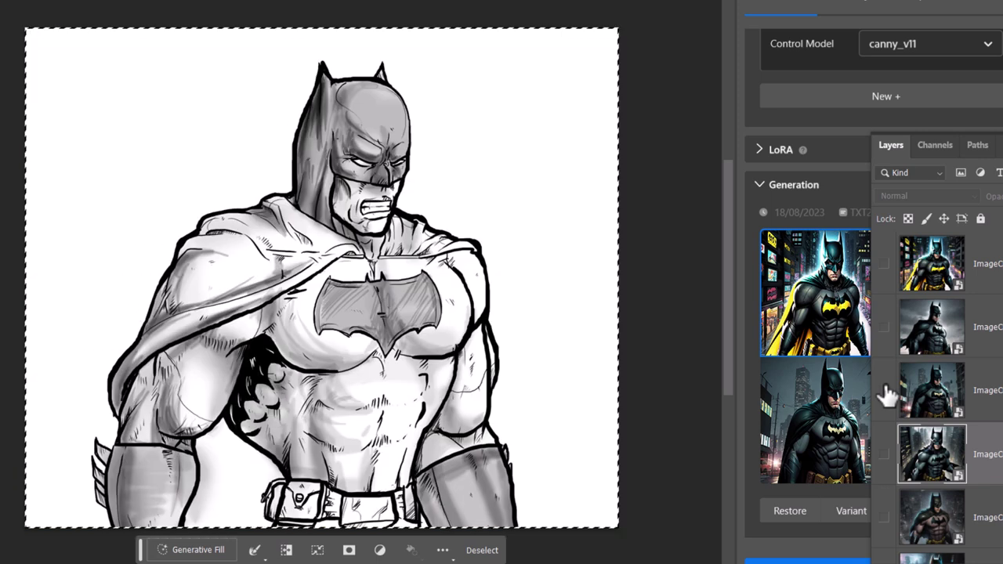
left_click(883, 390)
left_click(883, 327)
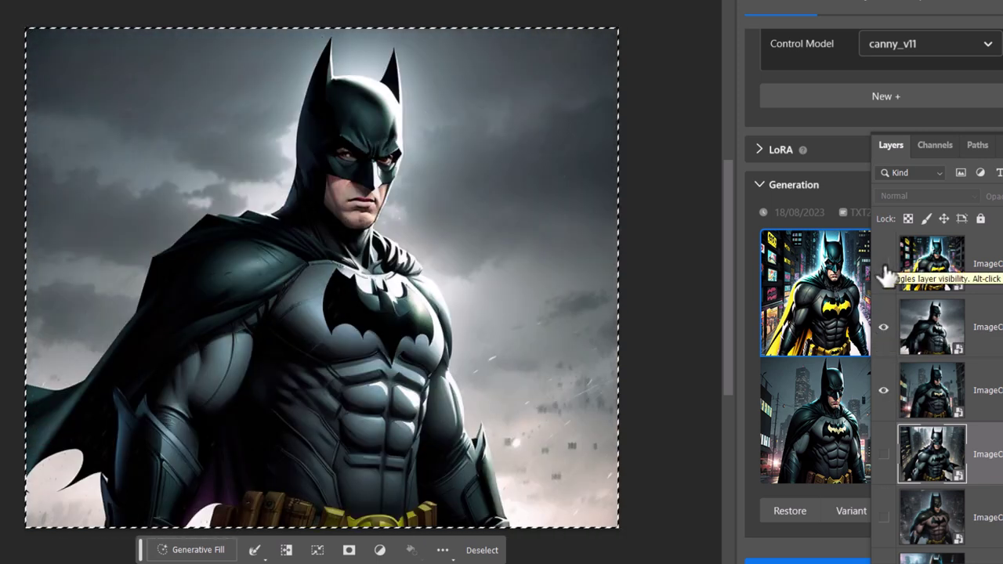
left_click(883, 265)
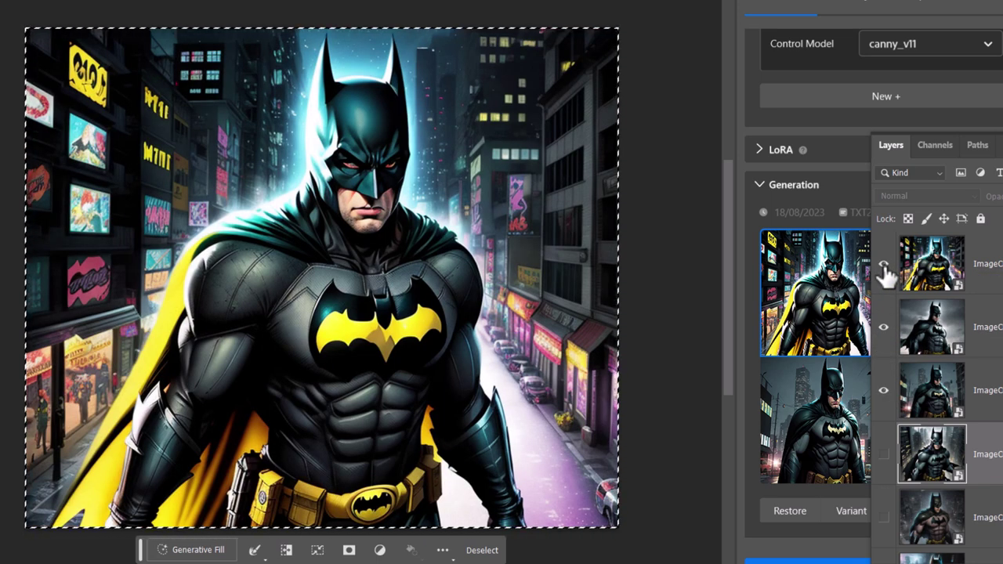
left_click(884, 265)
left_click(884, 327)
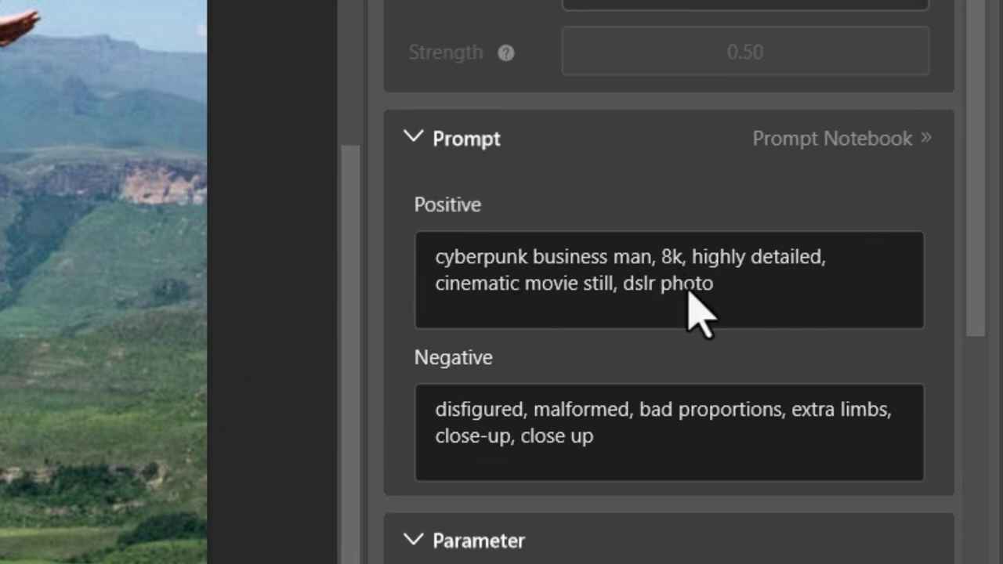
Step: Set the first ControlNet model to segmentation_v11 for the photo of the man with outstretched arms
scroll(732, 356, "down", 8)
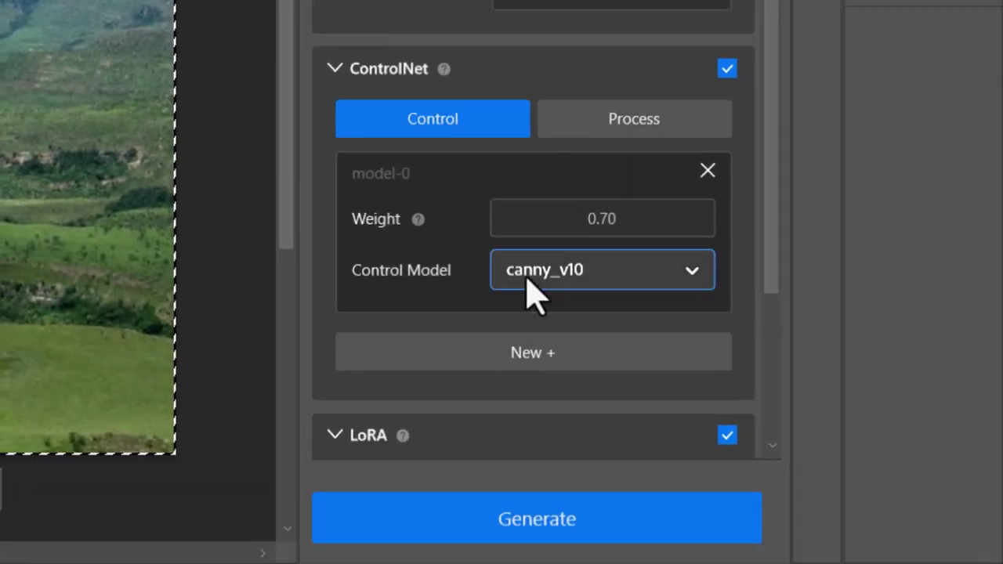
left_click(583, 364)
scroll(631, 377, "down", 3)
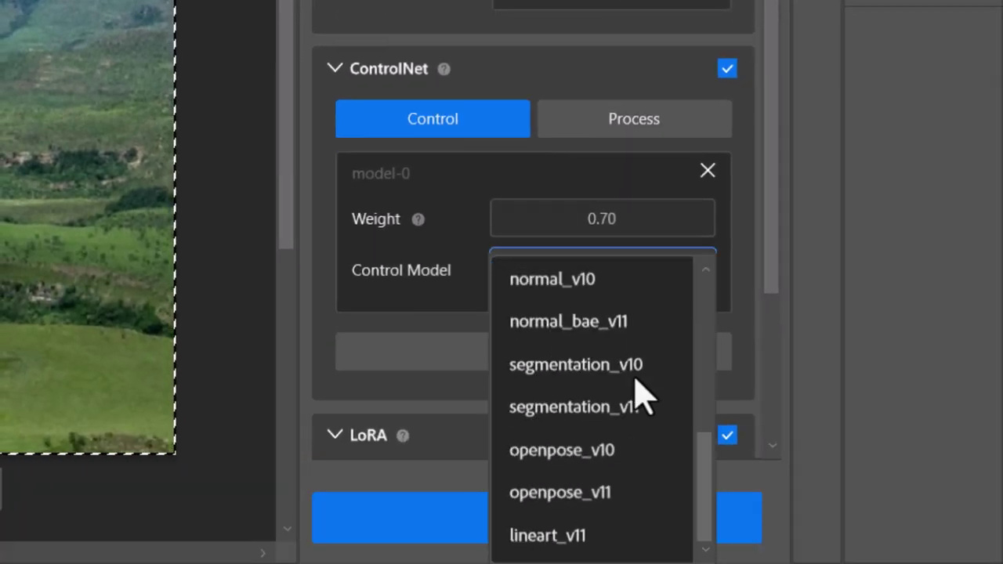
left_click(629, 414)
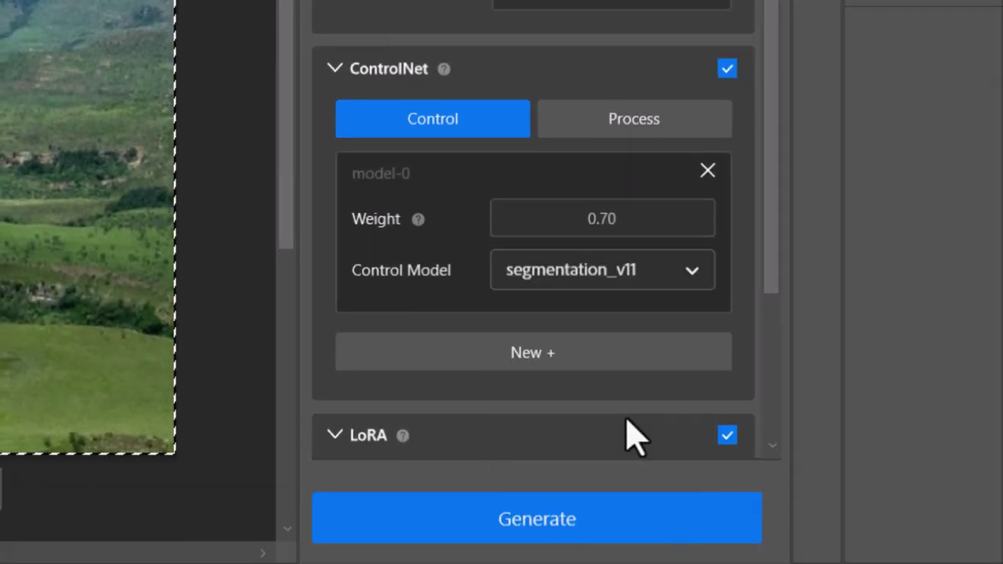
Step: Choose Segmentation as the processing control type and apply it to the photo of the man
left_click(633, 137)
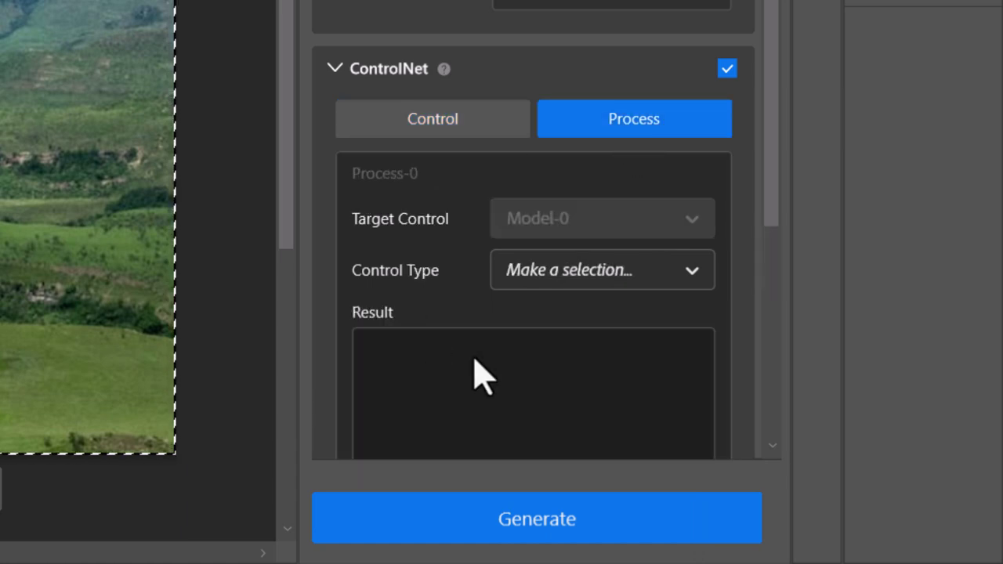
left_click(625, 278)
left_click(558, 323)
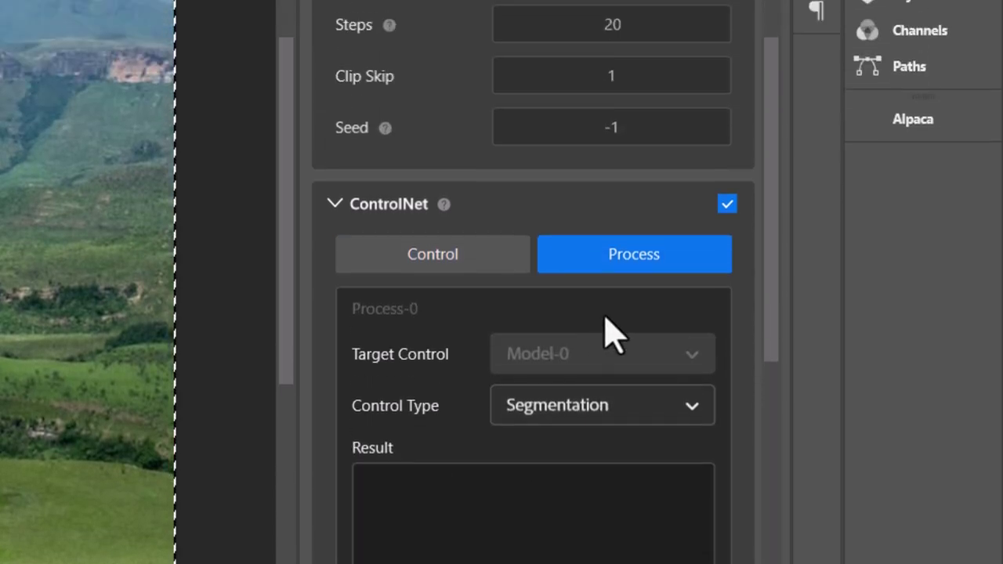
scroll(609, 392, "down", 5)
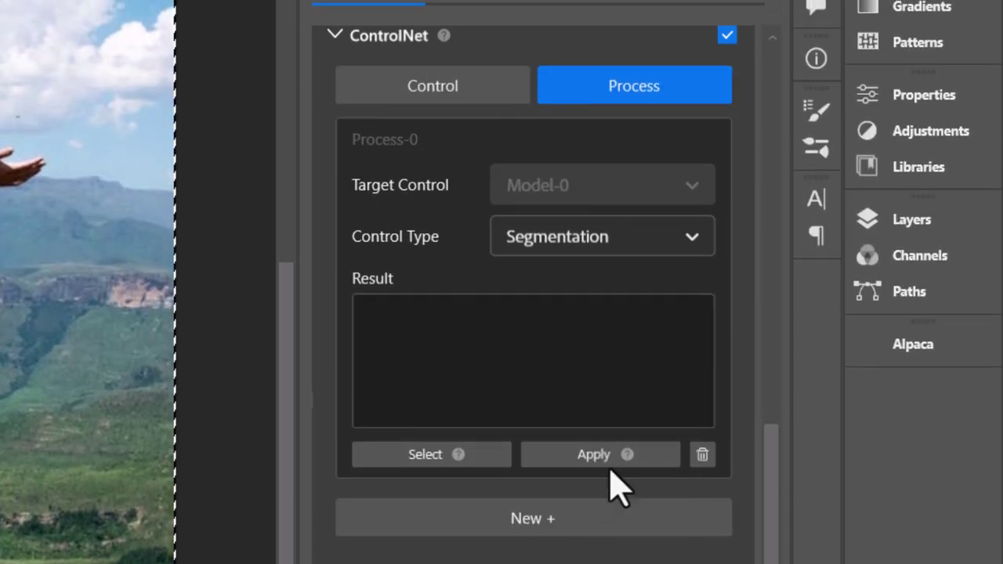
left_click(610, 464)
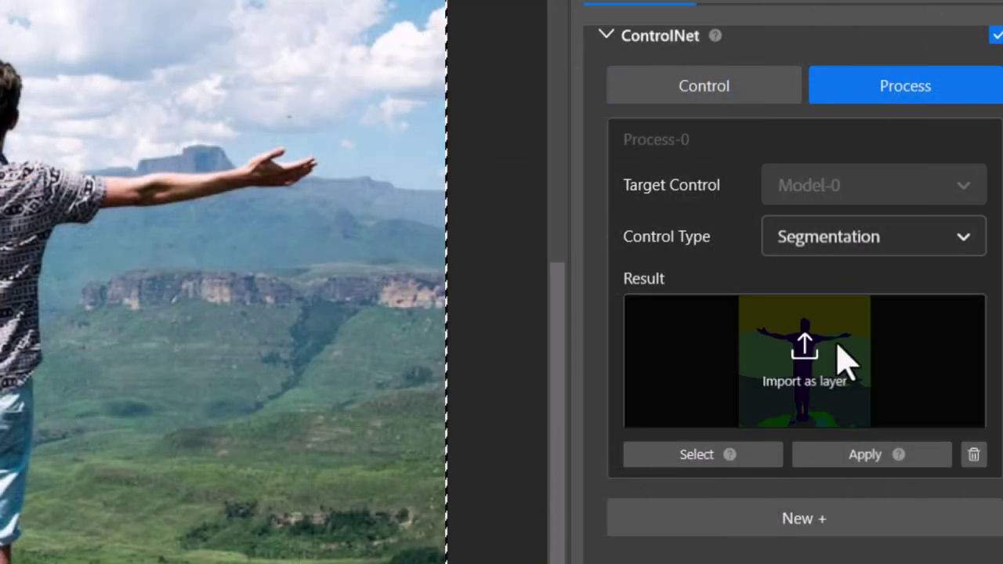
Step: Compare the four generated cyberpunk business man layers with the original photo by toggling their visibility
mouse_move(906, 414)
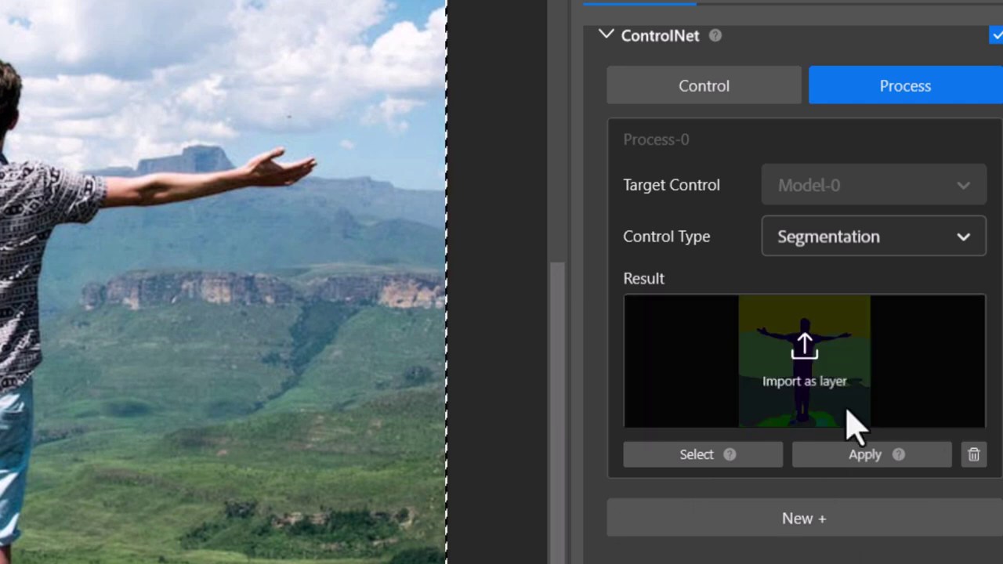
scroll(835, 362, "down", 2)
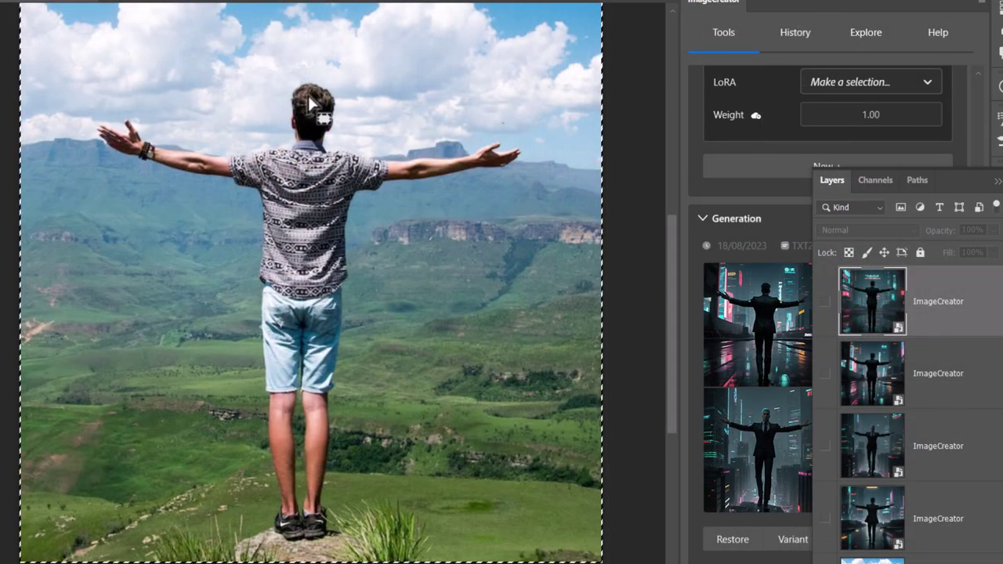
left_click(824, 519)
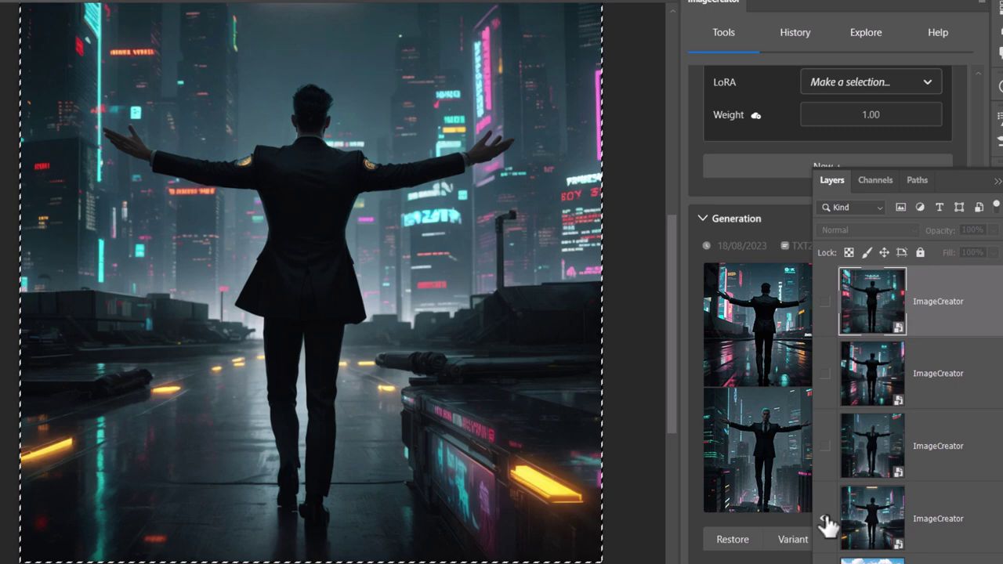
left_click(825, 519)
left_click(825, 518)
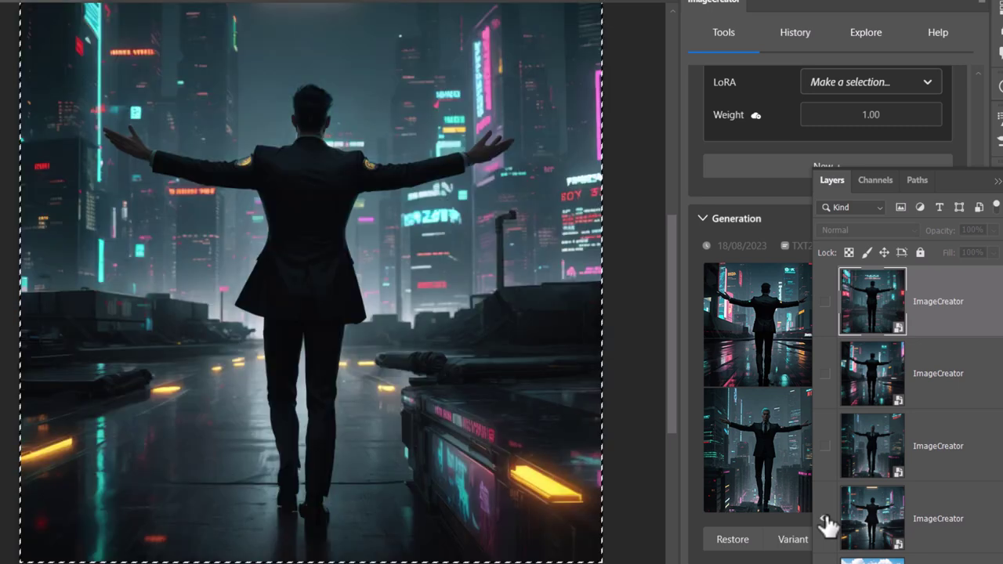
left_click(825, 449)
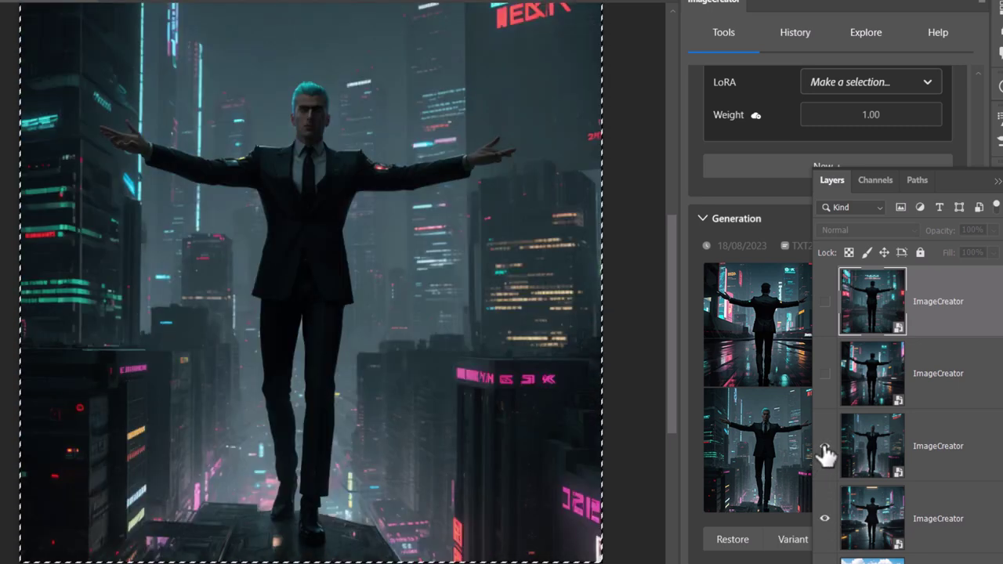
left_click(825, 376)
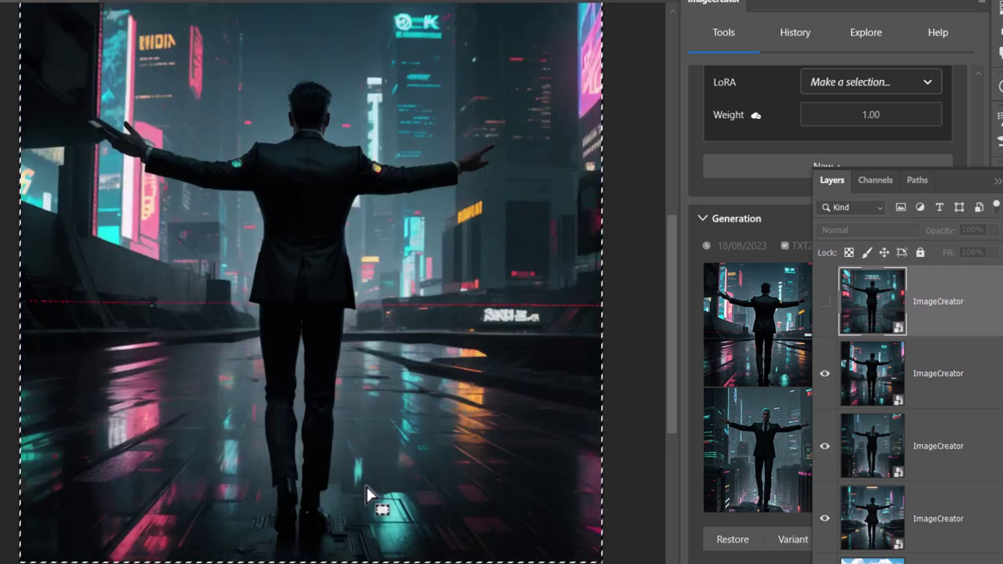
left_click(829, 301)
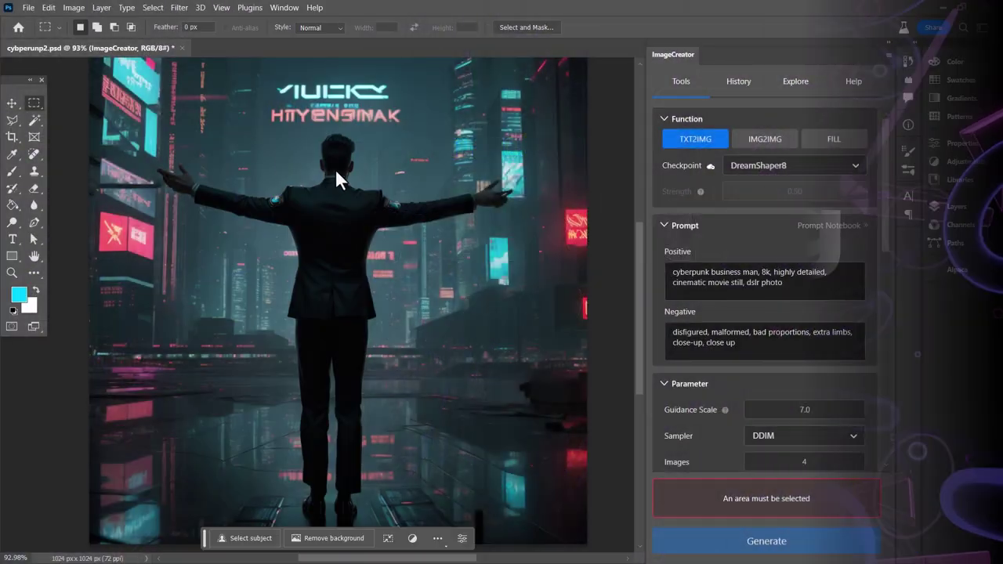
Step: Add a new empty layer above the cyberpunk image and select a rectangular area around the neon sign over the man's head
left_click_drag(335, 168, 374, 202)
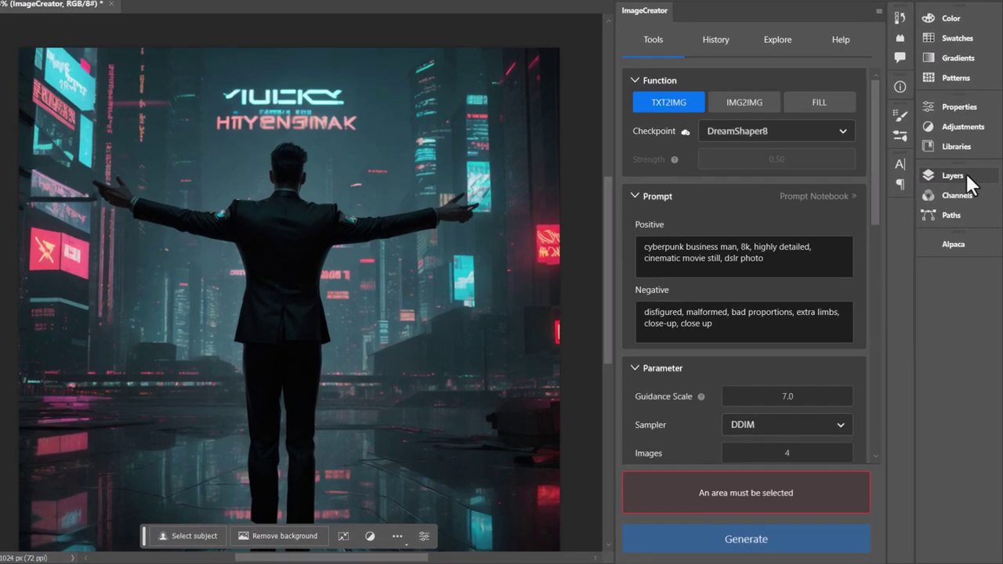
left_click(949, 206)
left_click(821, 529)
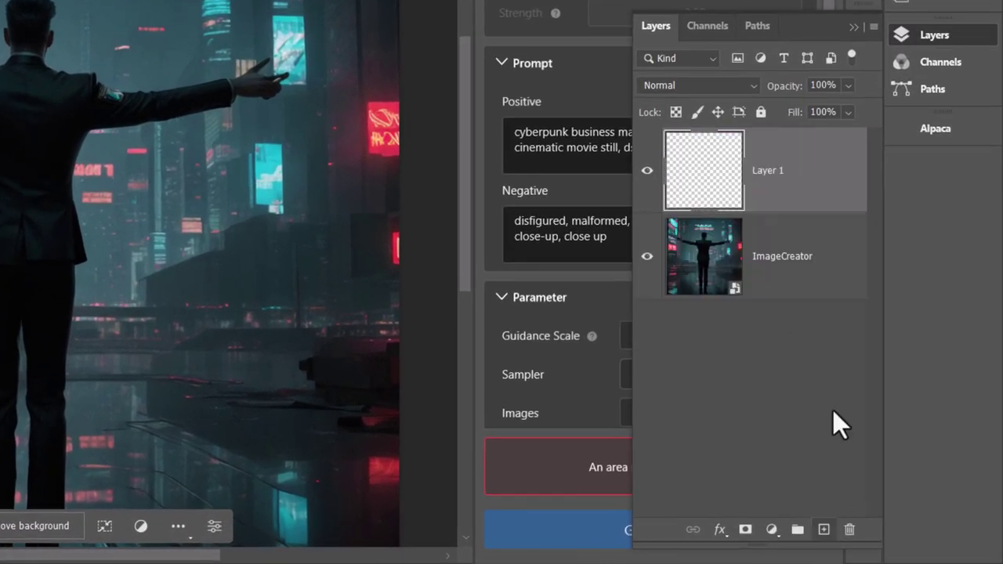
left_click(853, 27)
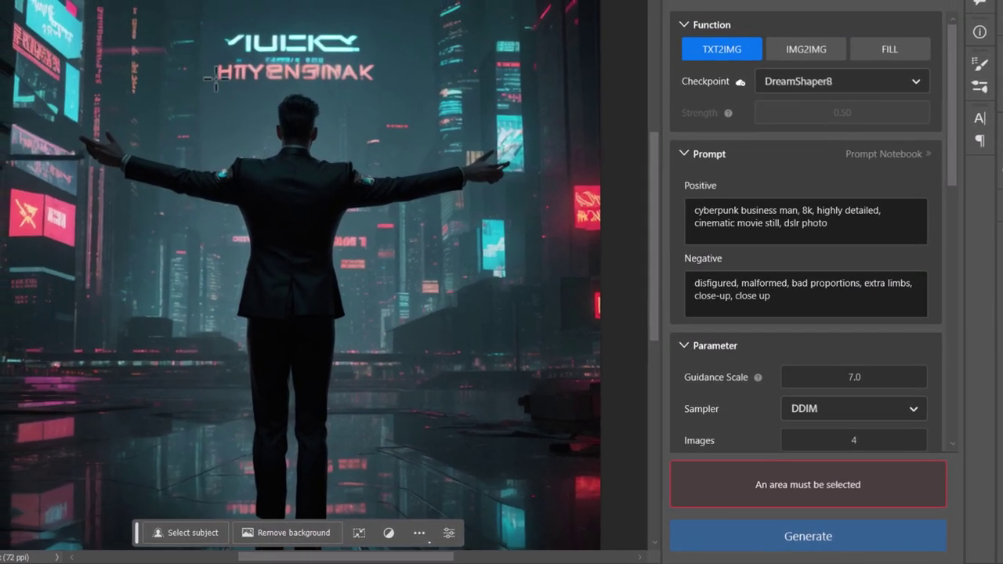
left_click_drag(212, 96, 379, 0)
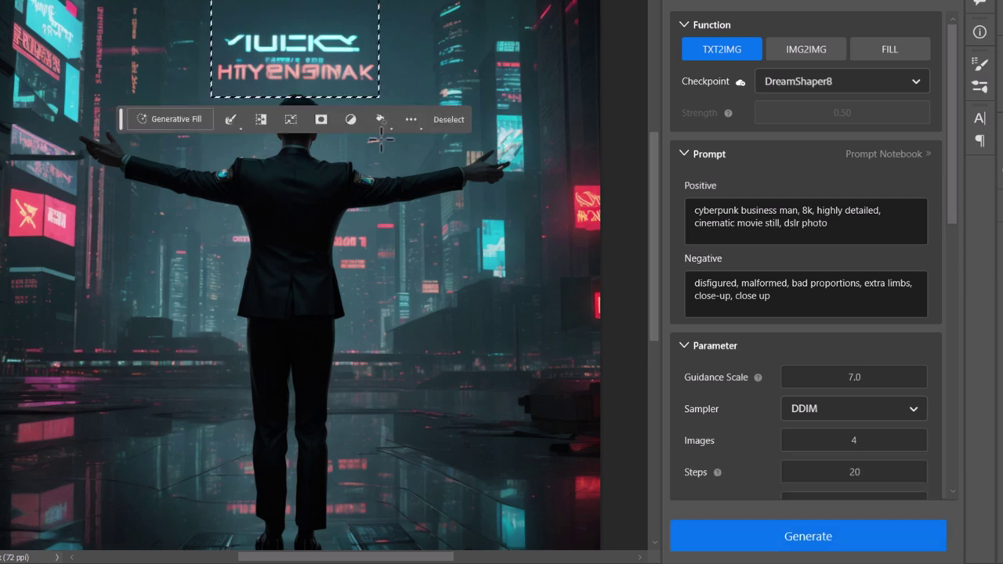
left_click_drag(398, 152, 193, 78)
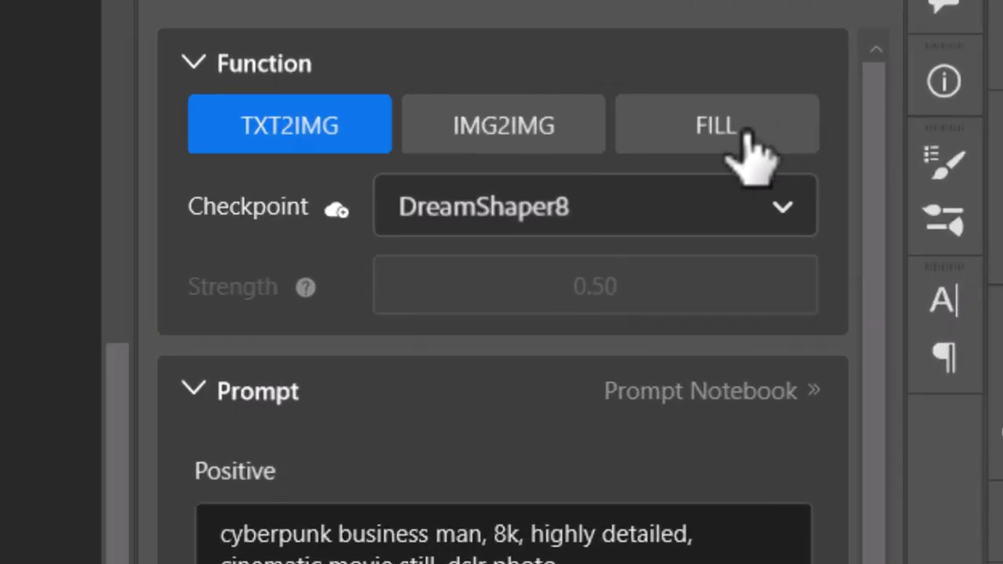
Step: Switch the function to Fill with the DreamShaperv7-inpainting checkpoint and set the positive prompt to "cyberpunk helicopter in the sky, dark, highly detailed, 3d"
left_click(900, 52)
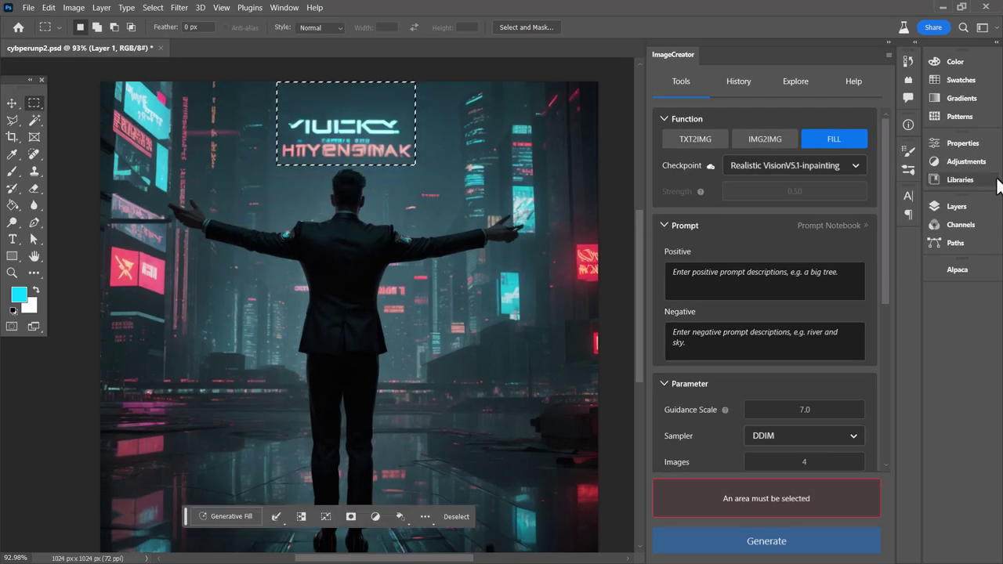
left_click(803, 164)
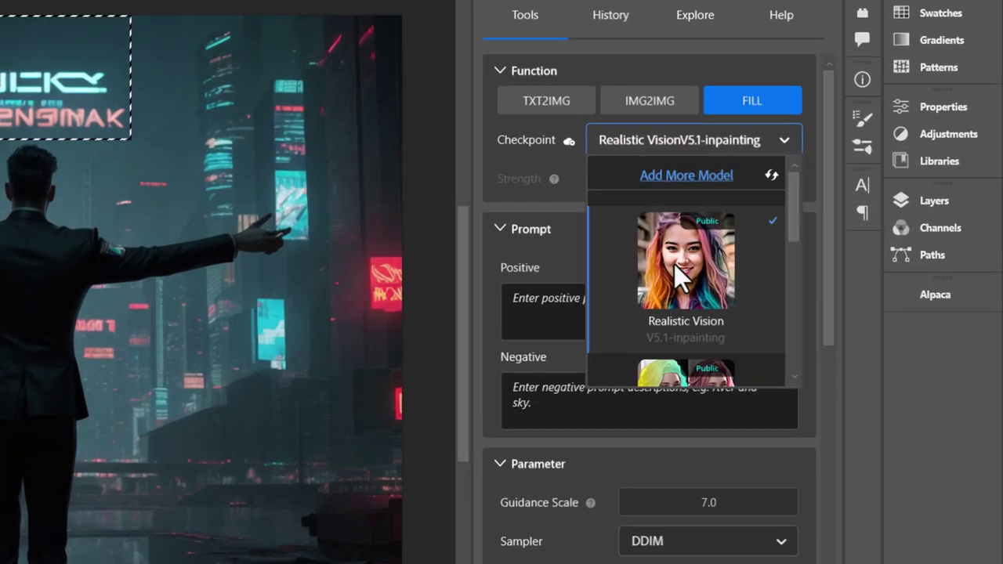
scroll(786, 304, "down", 2)
left_click(481, 385)
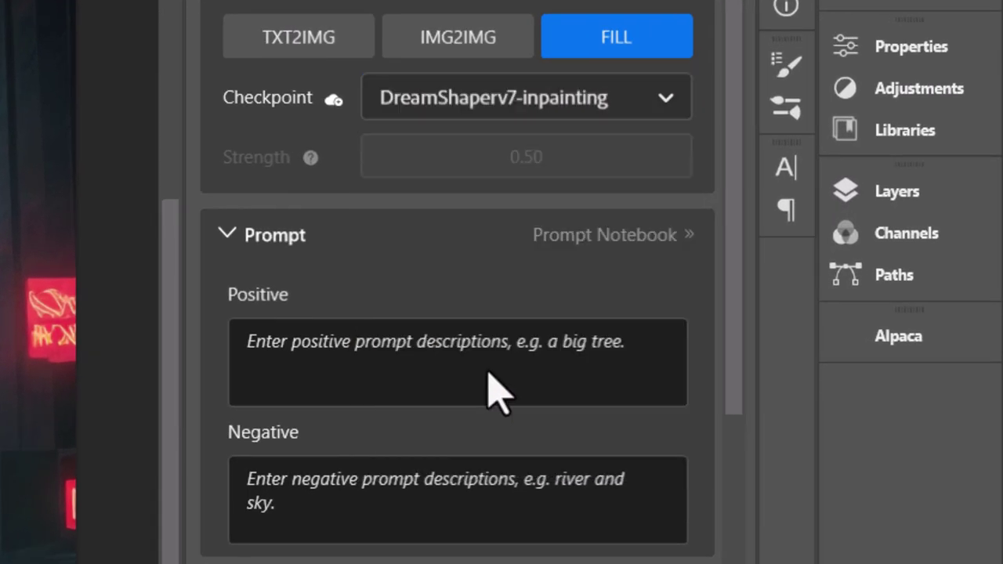
left_click(369, 369)
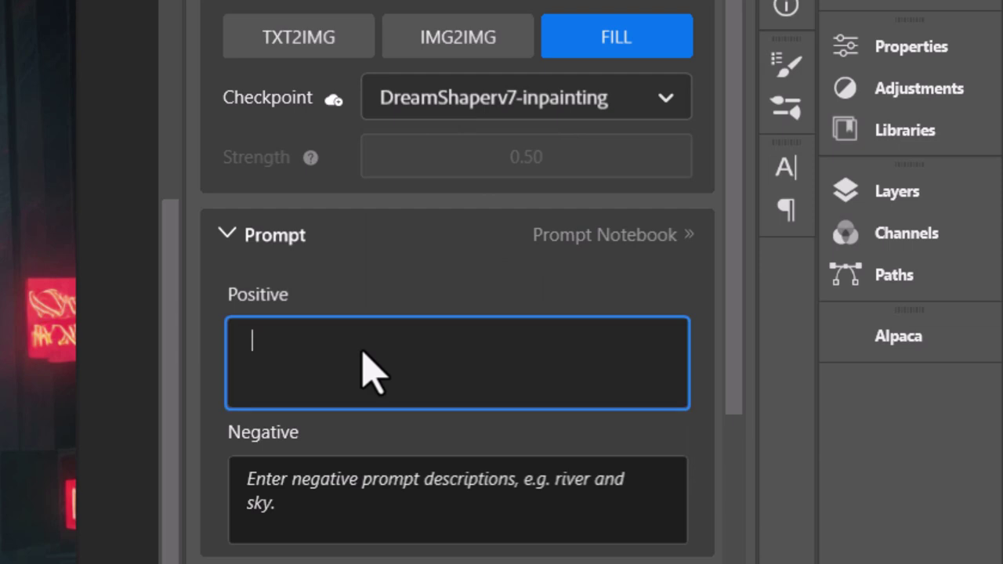
type("cyberpunk helicopter in the sky, dark, highly detailed, 3d")
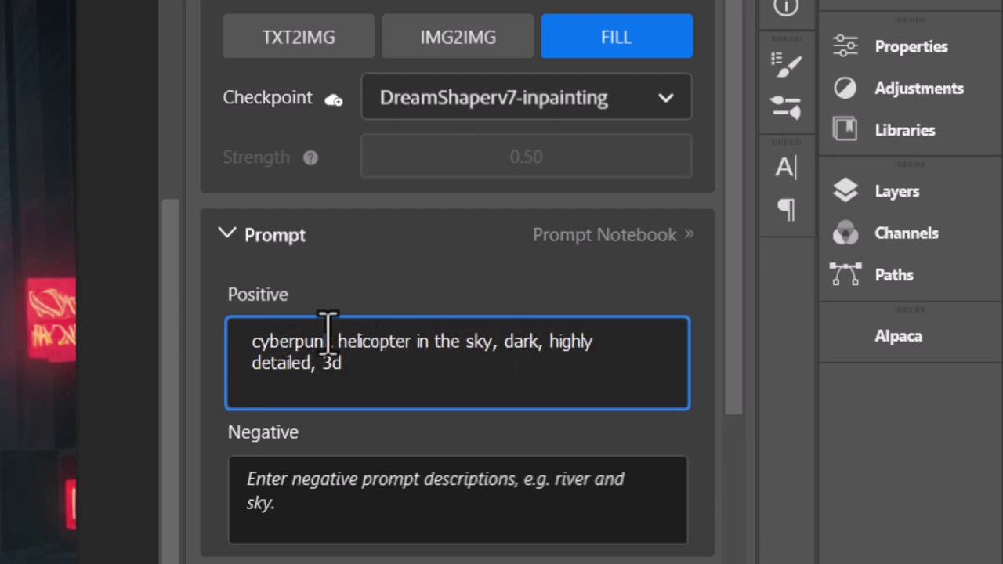
Step: Reselect the neon sign area above the man's head, fill it with the first generated helicopter and clear the selection
left_click_drag(0, 0, 0, 0)
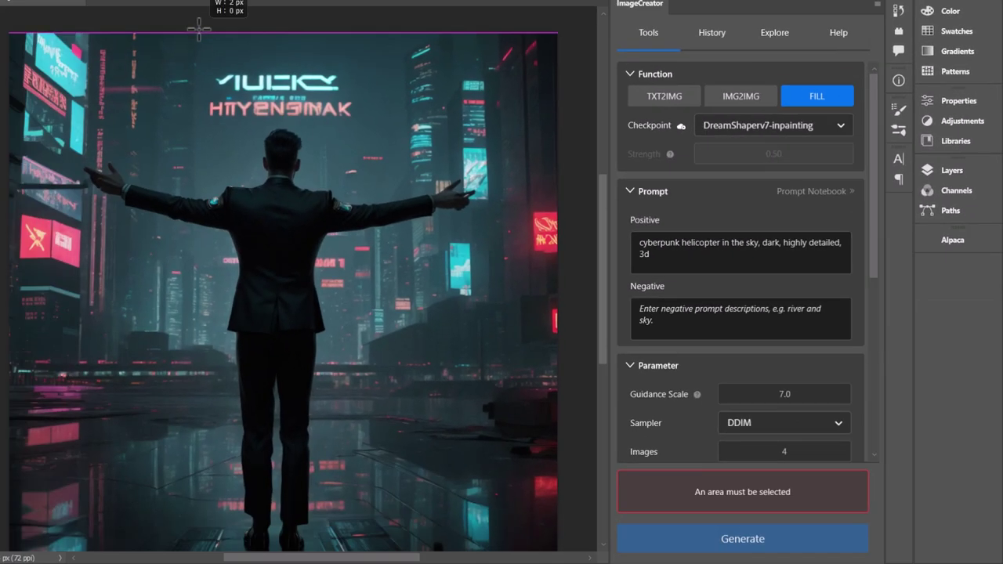
left_click_drag(198, 31, 359, 127)
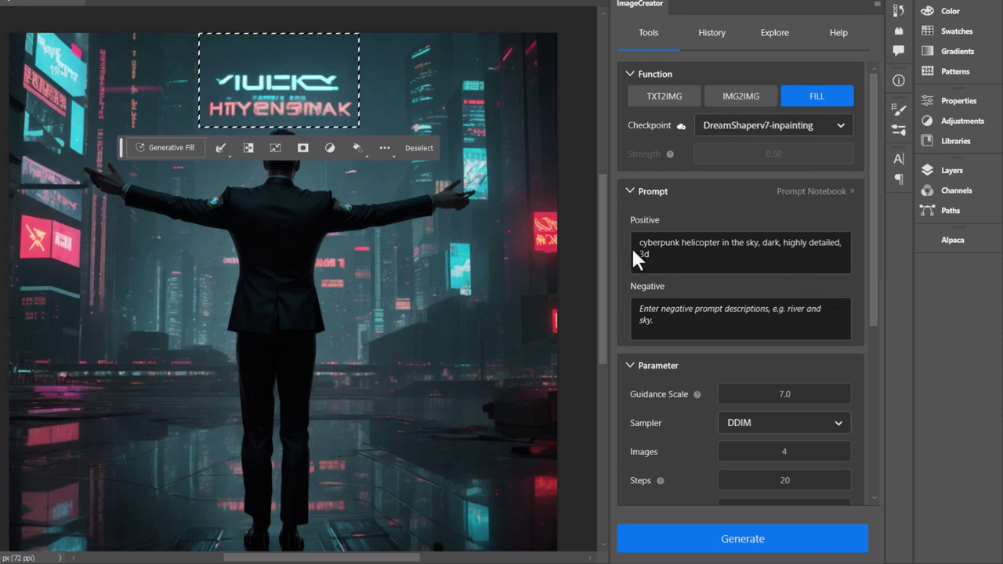
scroll(756, 488, "down", 5)
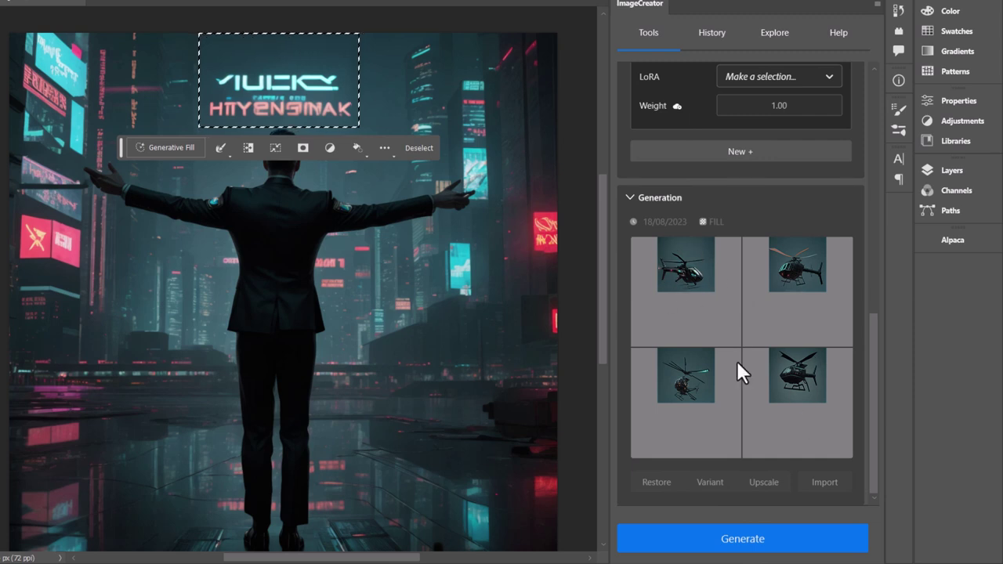
left_click(678, 267)
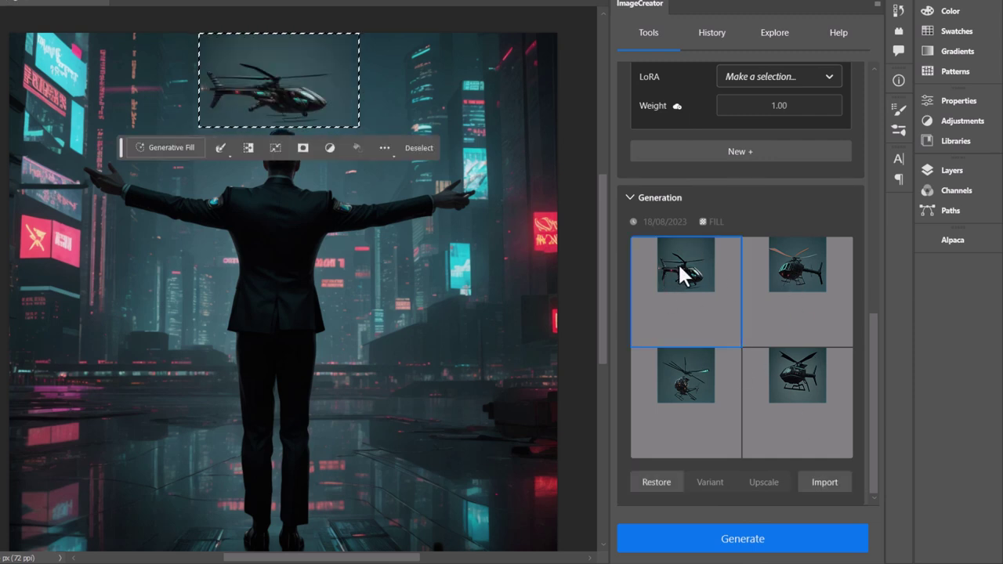
key("ctrl+d")
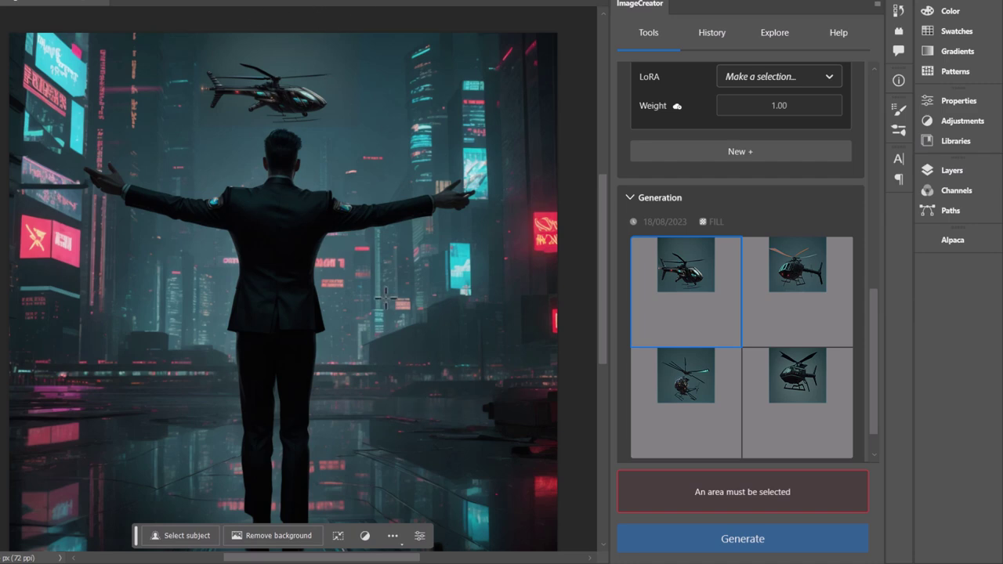
Step: Select a tall rectangle beside the man's legs, fill it with the fourth generated robot and clear the selection
left_click_drag(386, 297, 459, 478)
left_click(650, 125)
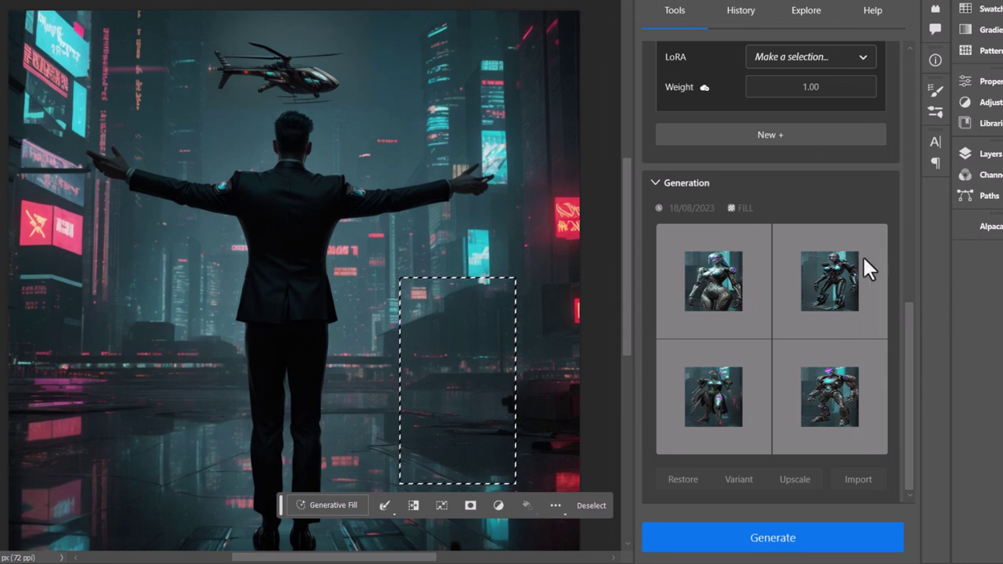
left_click(830, 398)
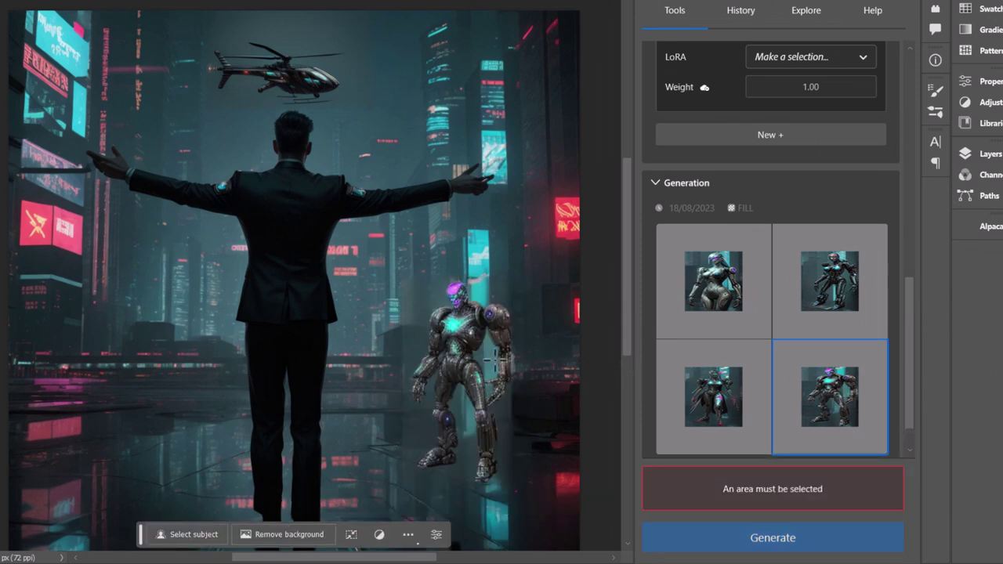
scroll(492, 358, "down", 1)
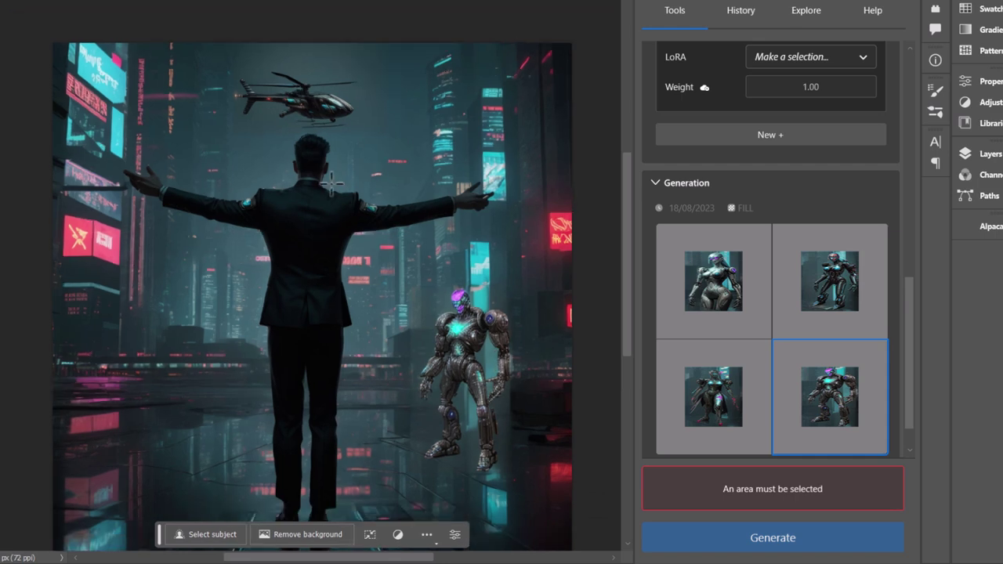
key("F7")
left_click_drag(332, 183, 321, 259)
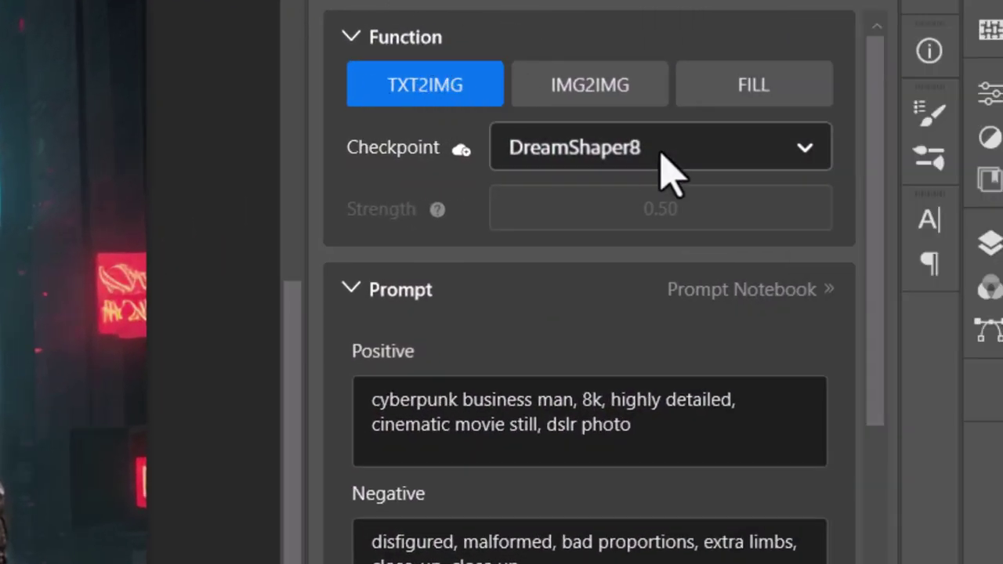
Step: Examine the list of available public checkpoints and its link for adding more models
left_click(801, 157)
left_click_drag(819, 311, 820, 192)
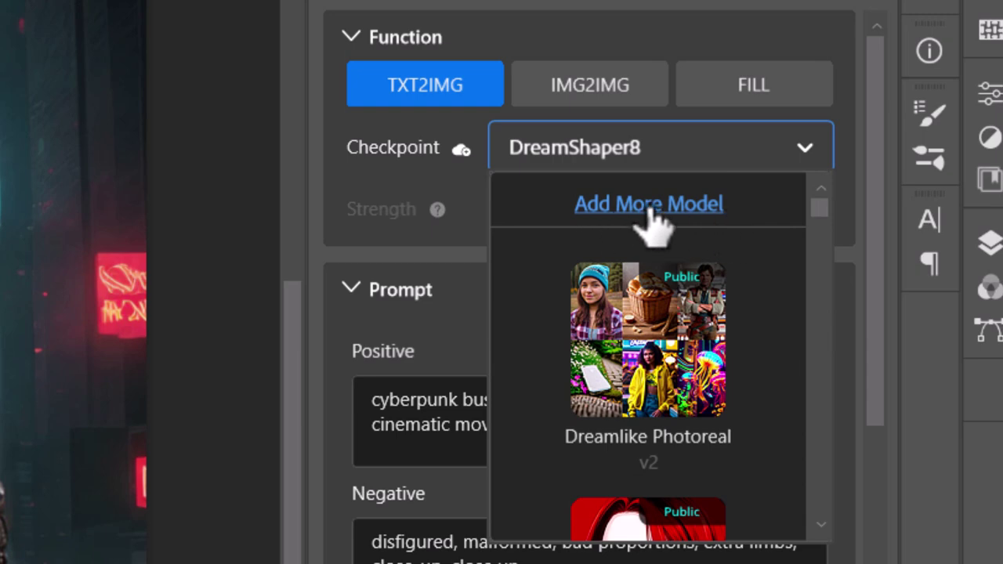
left_click(826, 148)
Step: Collapse the ControlNet settings, look through the available public LoRAs without choosing one, and collapse the LoRA settings
scroll(745, 228, "down", 9)
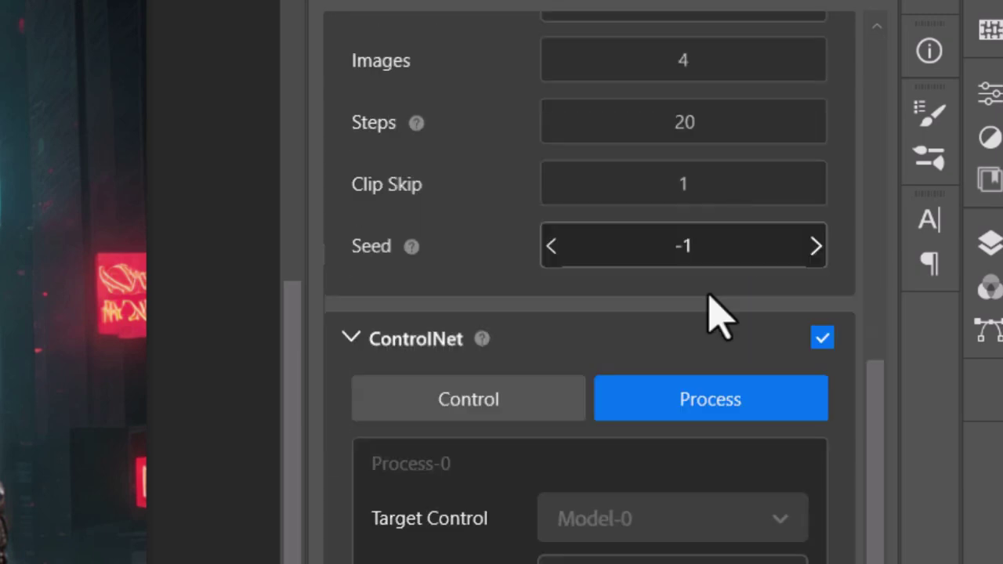
left_click(368, 339)
scroll(654, 337, "down", 5)
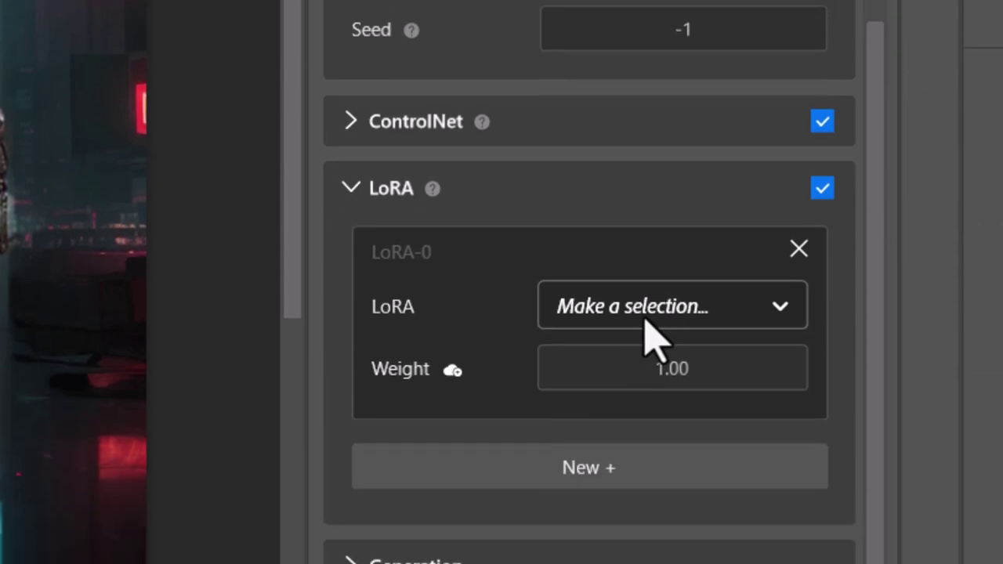
scroll(651, 337, "down", 2)
left_click(656, 201)
scroll(786, 301, "down", 3)
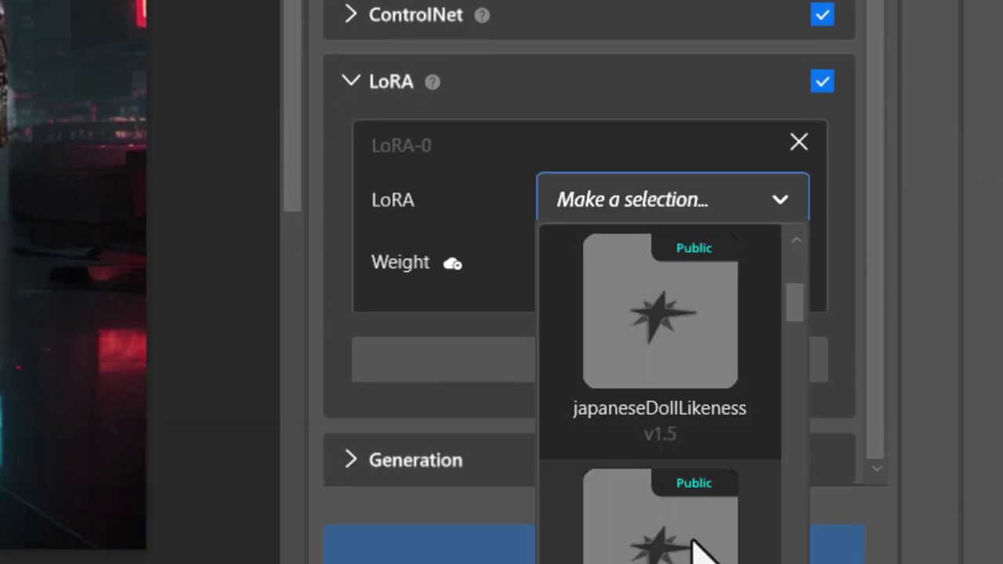
scroll(667, 291, "up", 4)
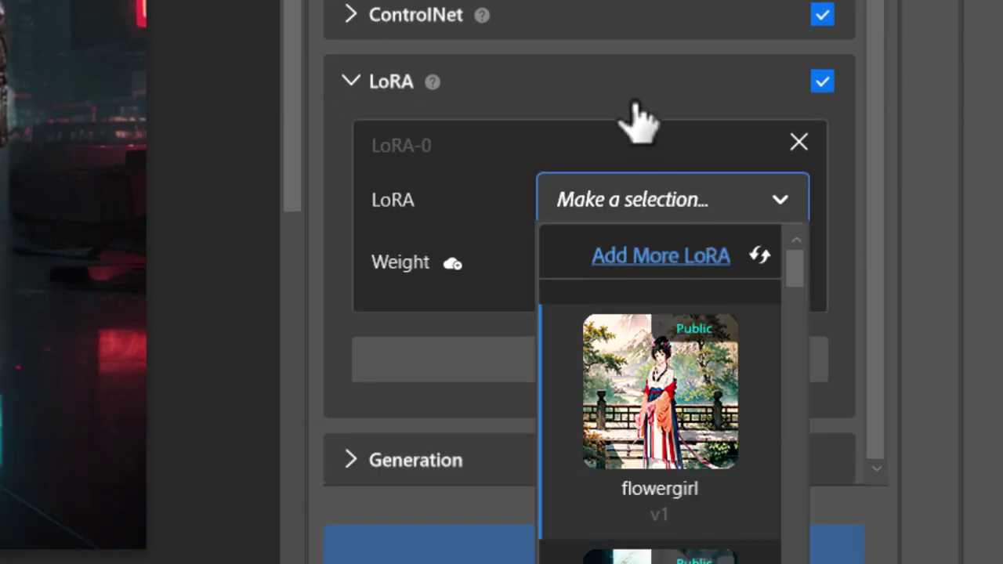
left_click(644, 90)
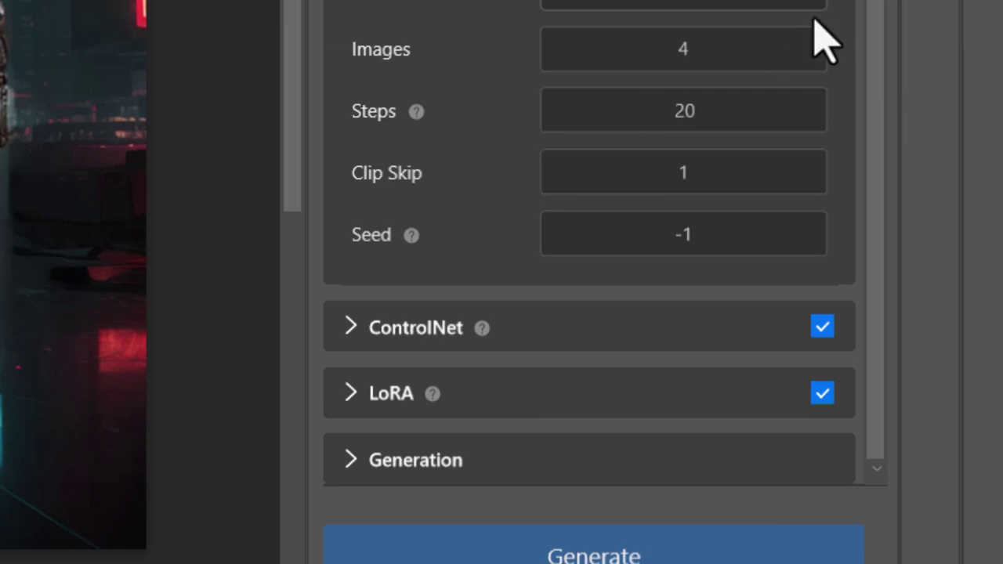
Step: Go to the ImageCreator My Models page through the checkpoint list's Add More Model link and open its model filters
scroll(633, 161, "up", 4)
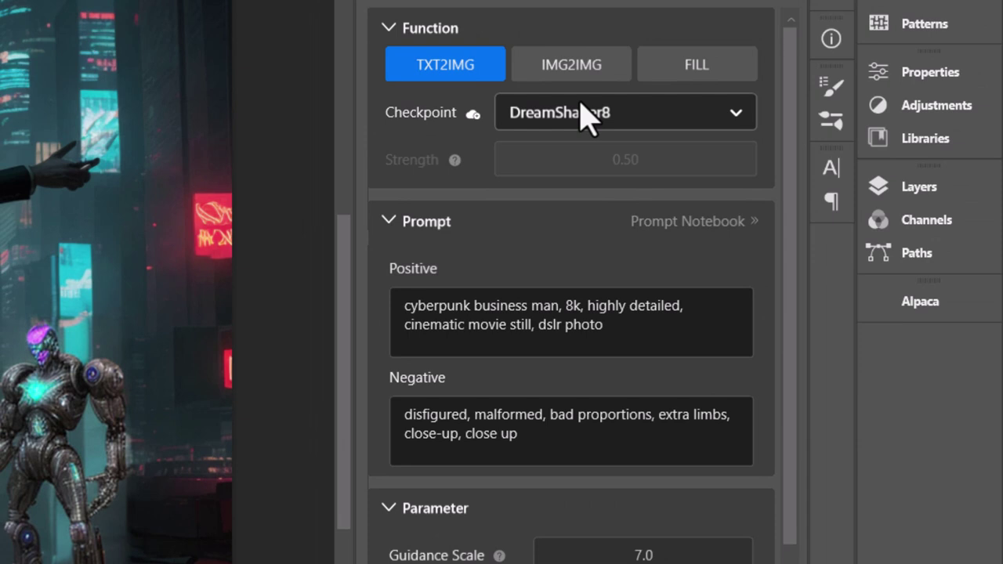
left_click(600, 126)
left_click_drag(751, 235, 750, 155)
left_click(643, 157)
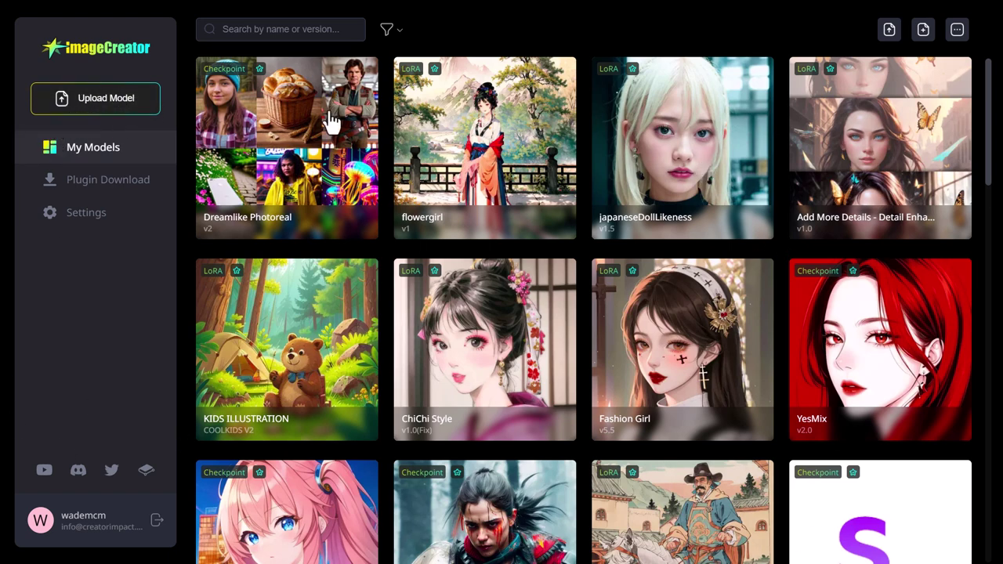
left_click(398, 31)
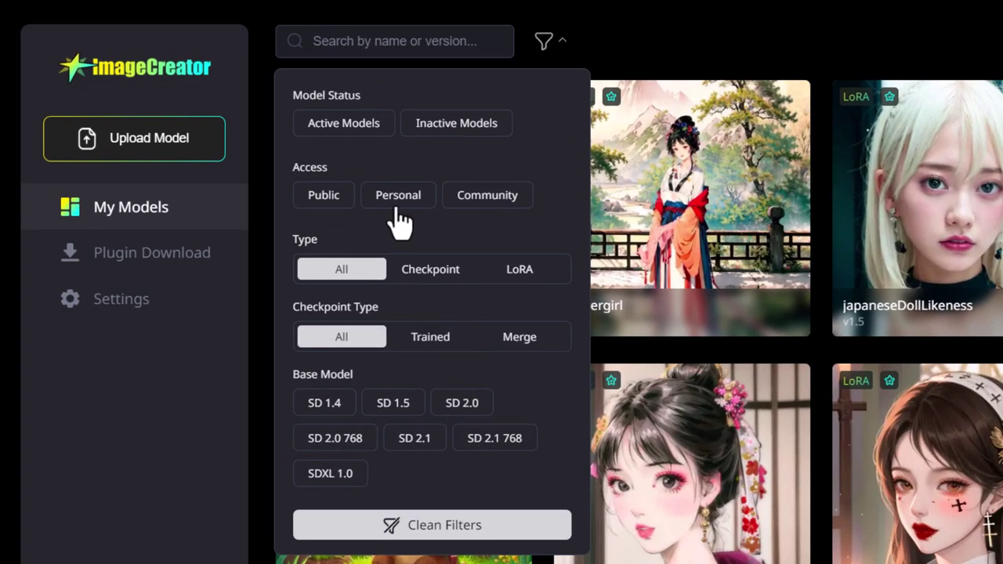
Step: Preview the models under the Checkpoint, LoRA and All type filters, and apply and remove the SDXL 1.0 base model filter
left_click(421, 278)
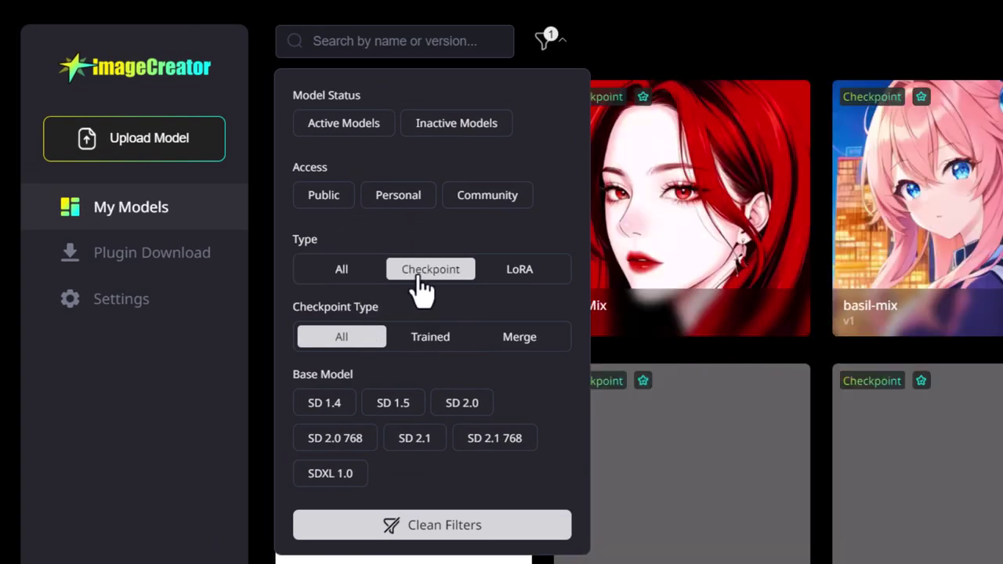
left_click(517, 276)
left_click(345, 274)
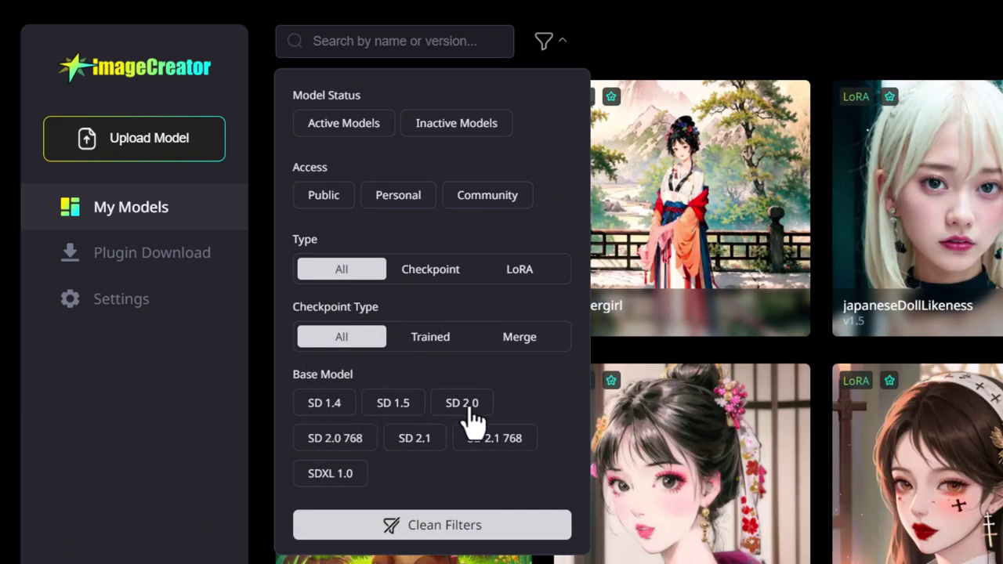
left_click(336, 478)
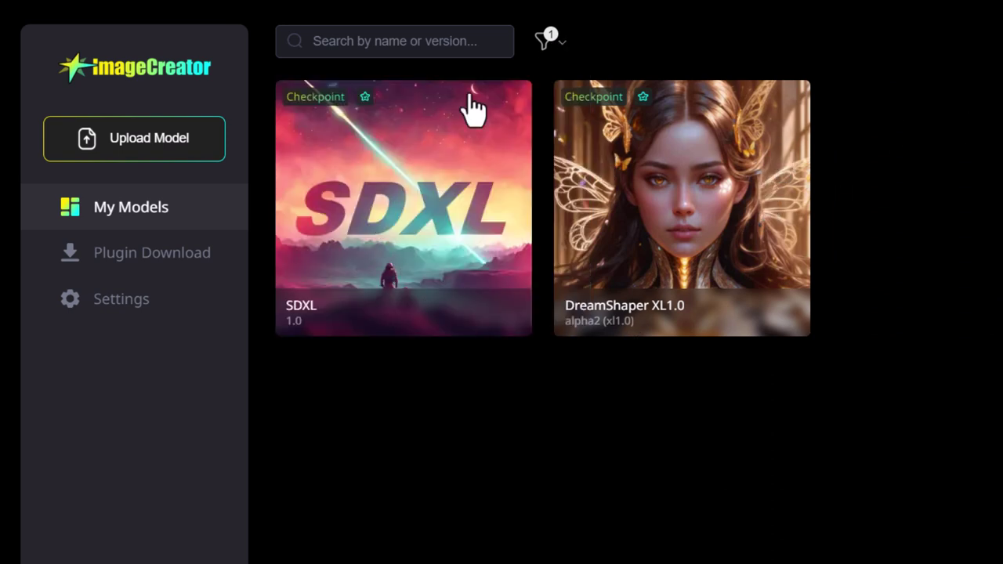
mouse_move(539, 49)
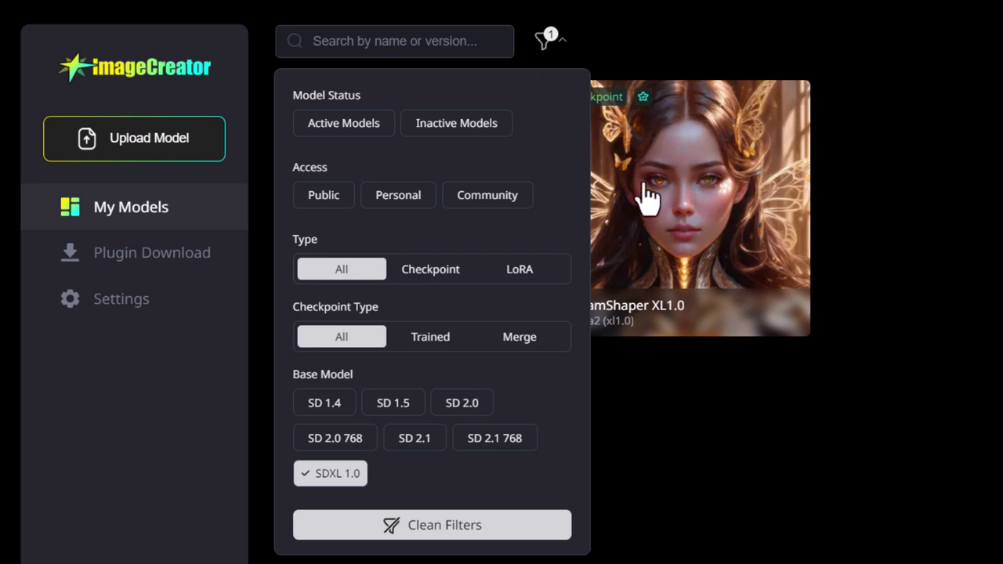
left_click(313, 481)
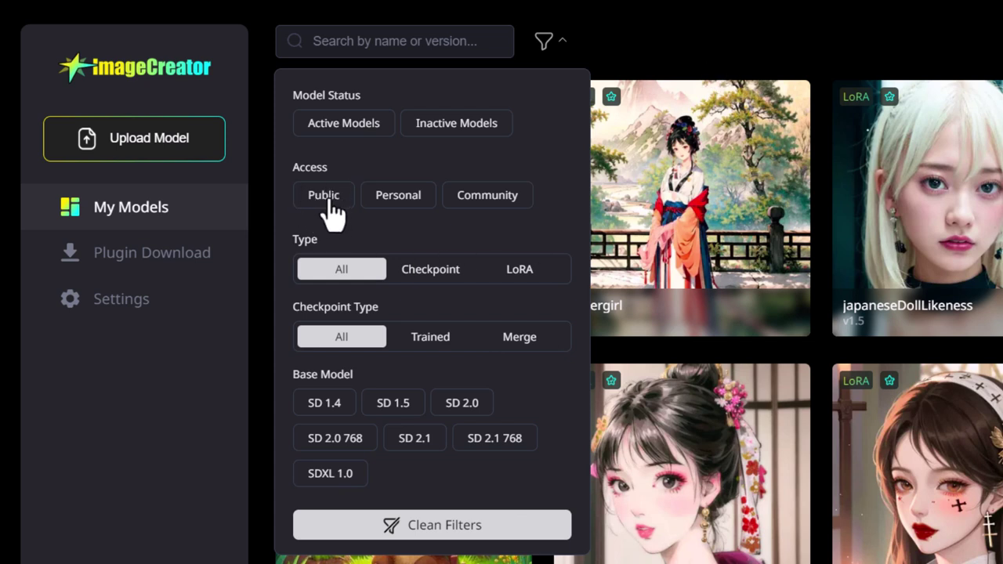
Step: Preview the models under the Community, Personal and Public access filters, and clear the access filter
left_click(464, 197)
left_click(749, 117)
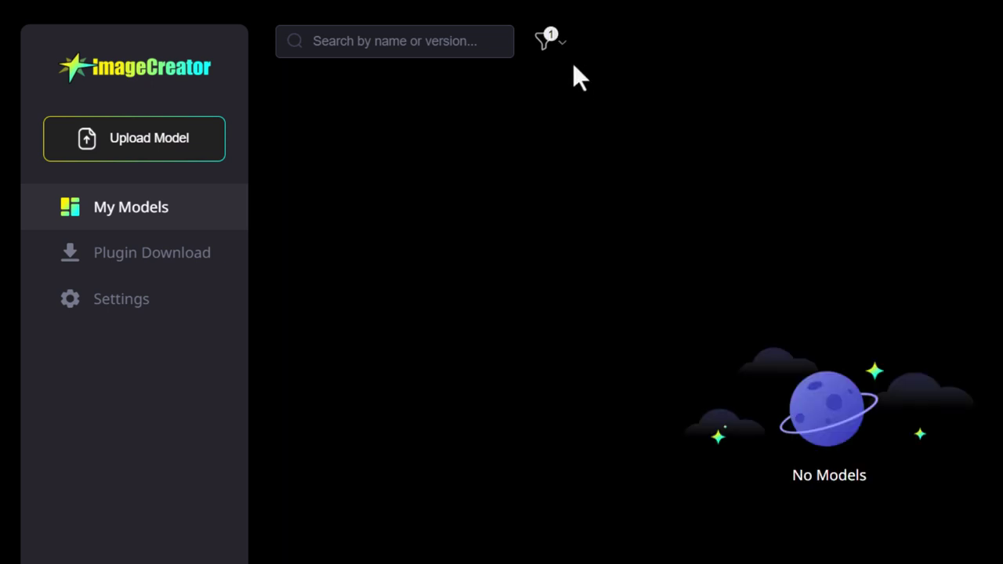
left_click(546, 43)
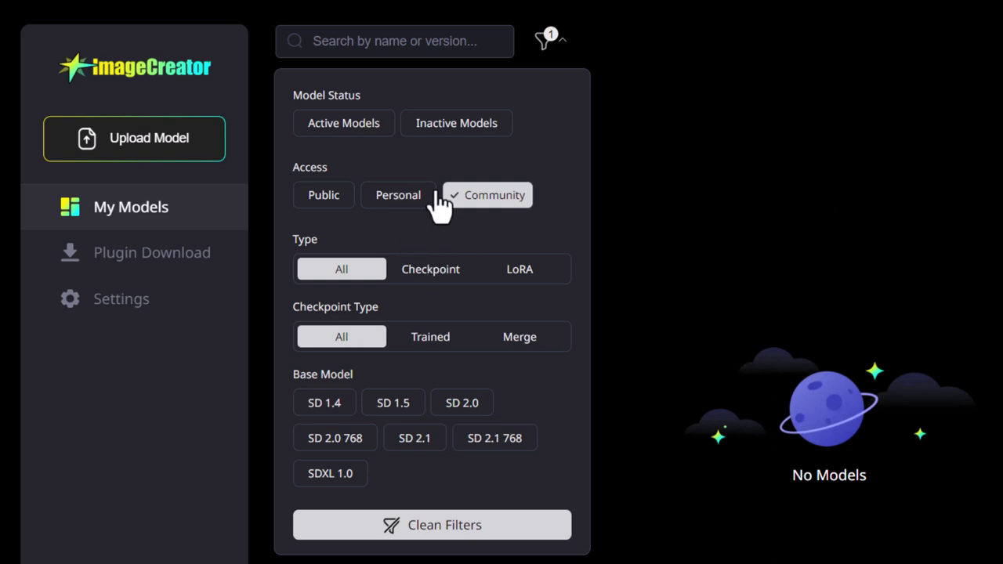
left_click(376, 200)
left_click(411, 196)
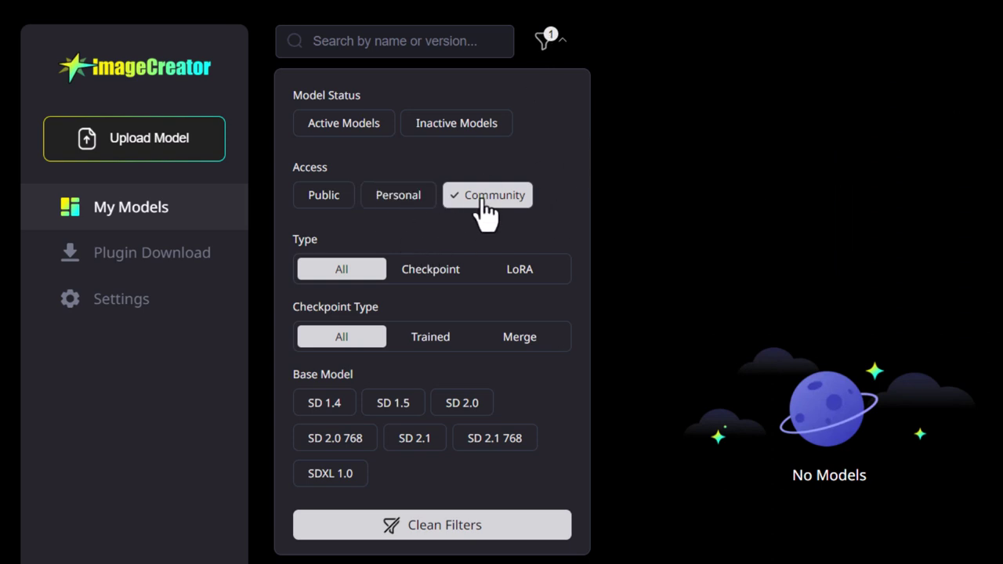
left_click(482, 201)
left_click(321, 202)
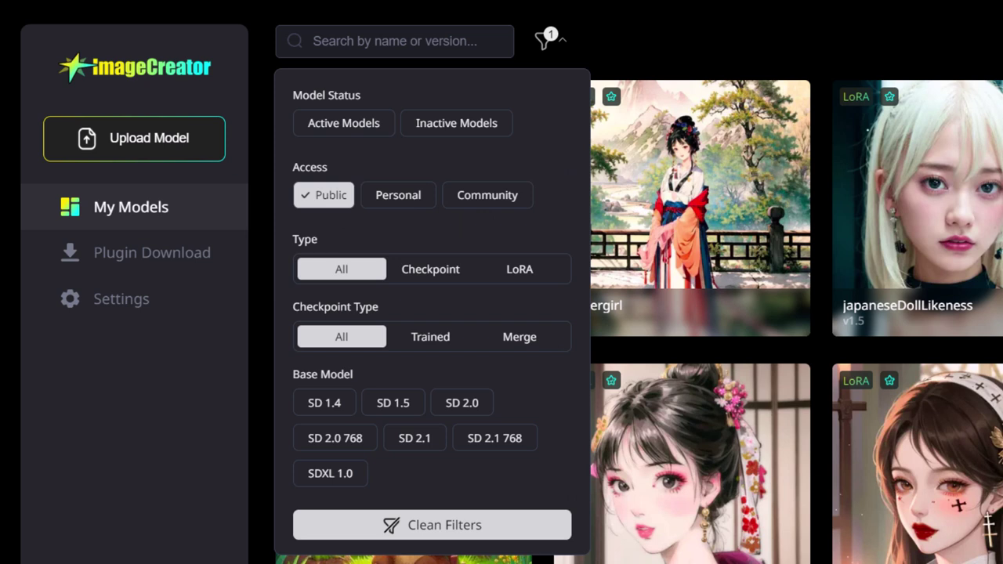
left_click(315, 194)
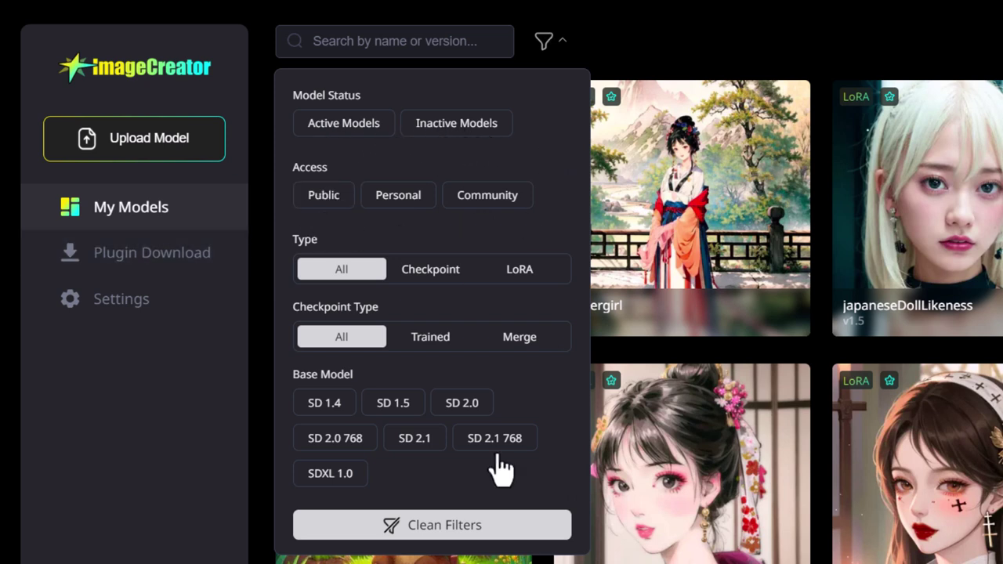
Step: Filter the model library to checkpoints and open the YesMix model's page
left_click(430, 270)
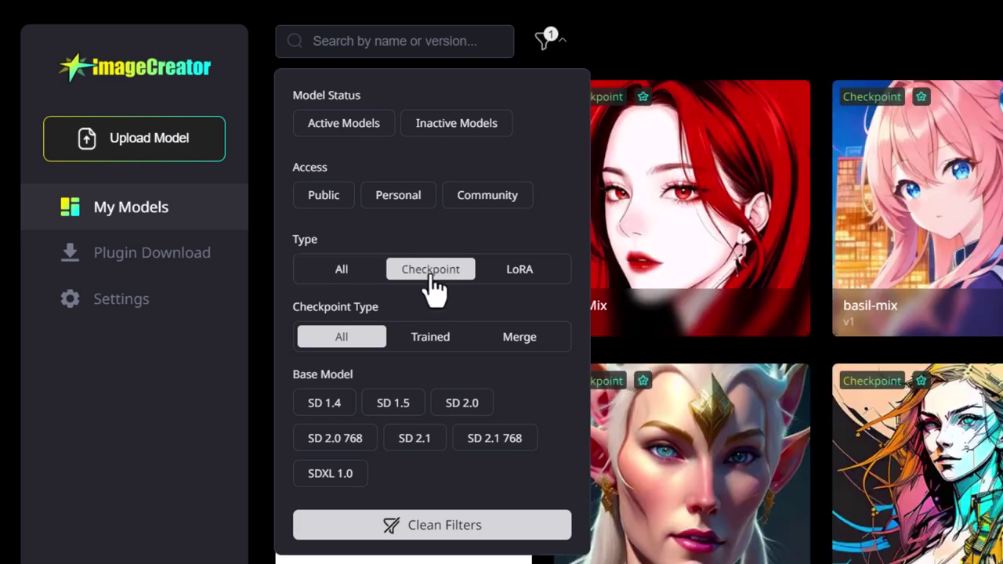
left_click(635, 47)
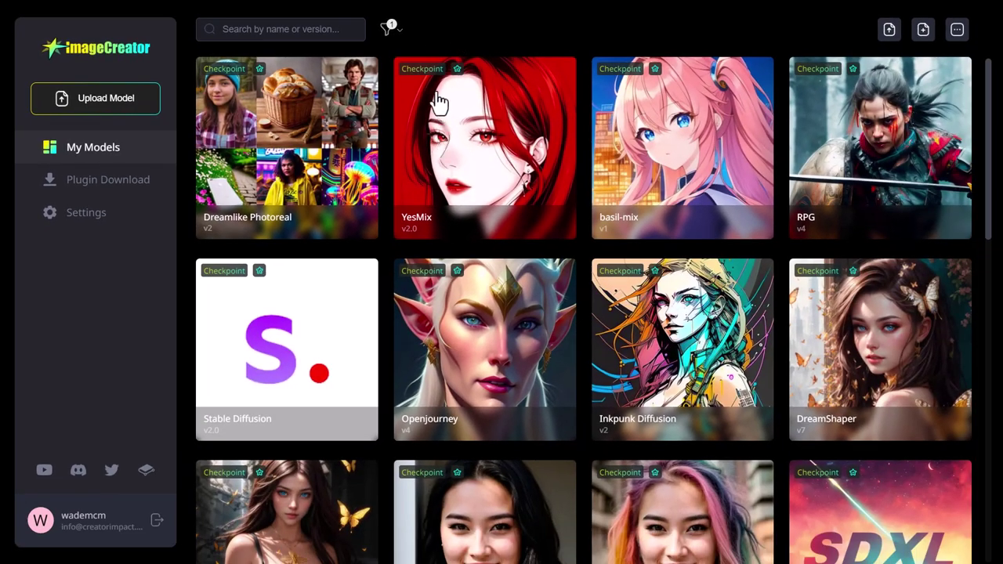
left_click(458, 182)
Step: Examine the YesMix model's details, permissions, description and gallery, and return to the My Models page
scroll(647, 196, "down", 3)
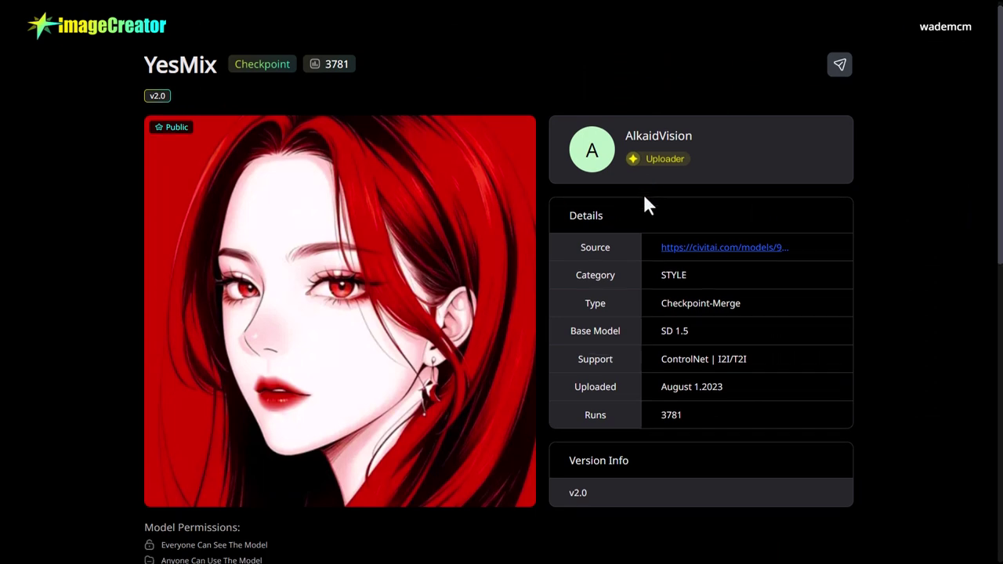
scroll(636, 233, "up", 2)
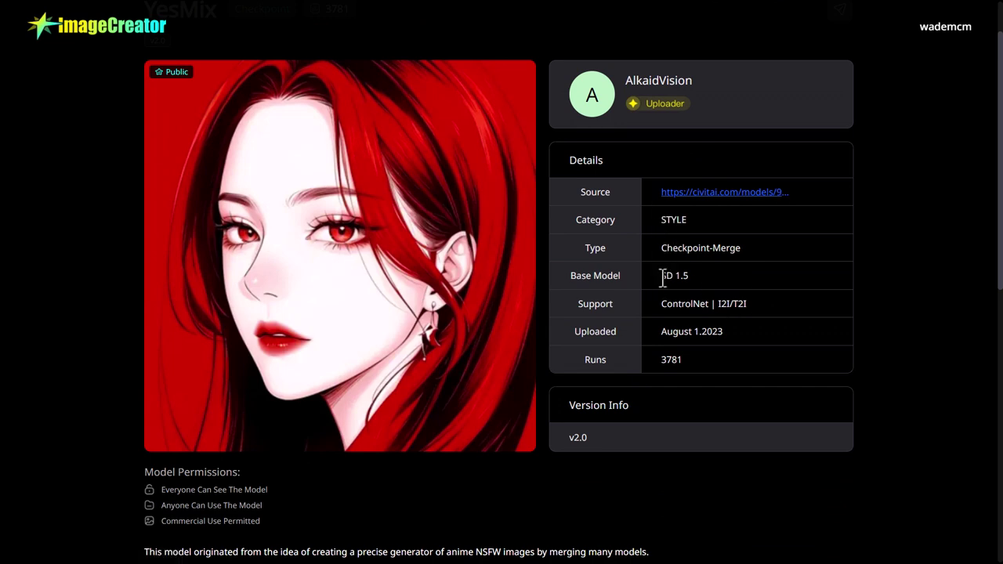
left_click(728, 268)
scroll(695, 268, "down", 2)
scroll(213, 288, "down", 3)
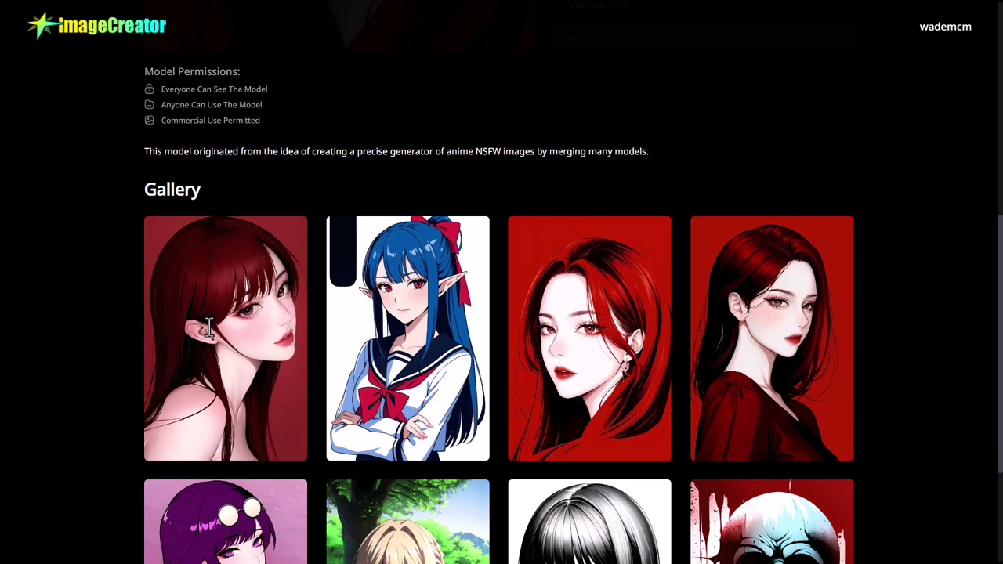
scroll(167, 380, "up", 5)
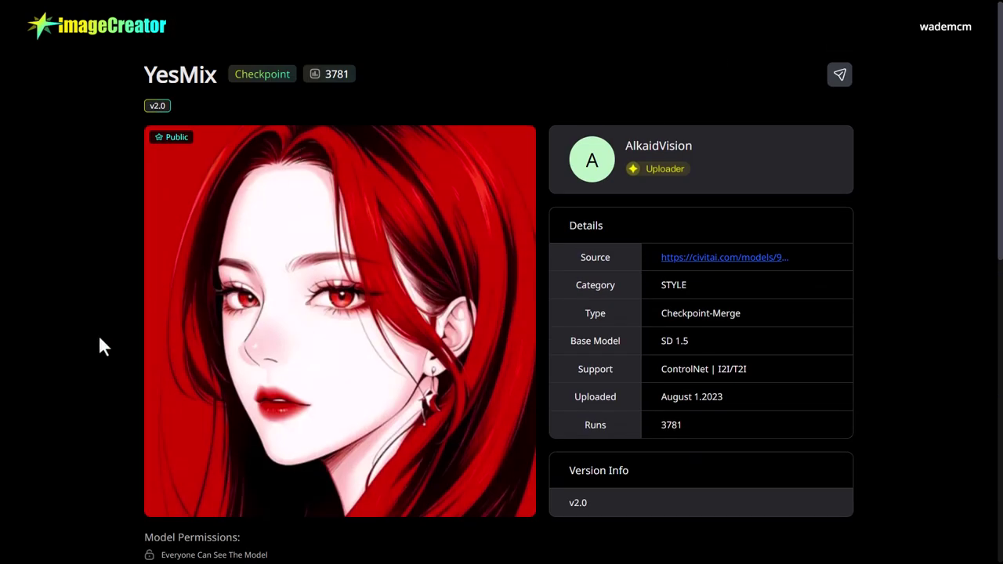
key("alt+Left")
Step: Edit the library to disable the Inkpunk Diffusion v2 and YesMix v2.0 checkpoints, keep DreamShaper v7 enabled, and save
left_click(956, 30)
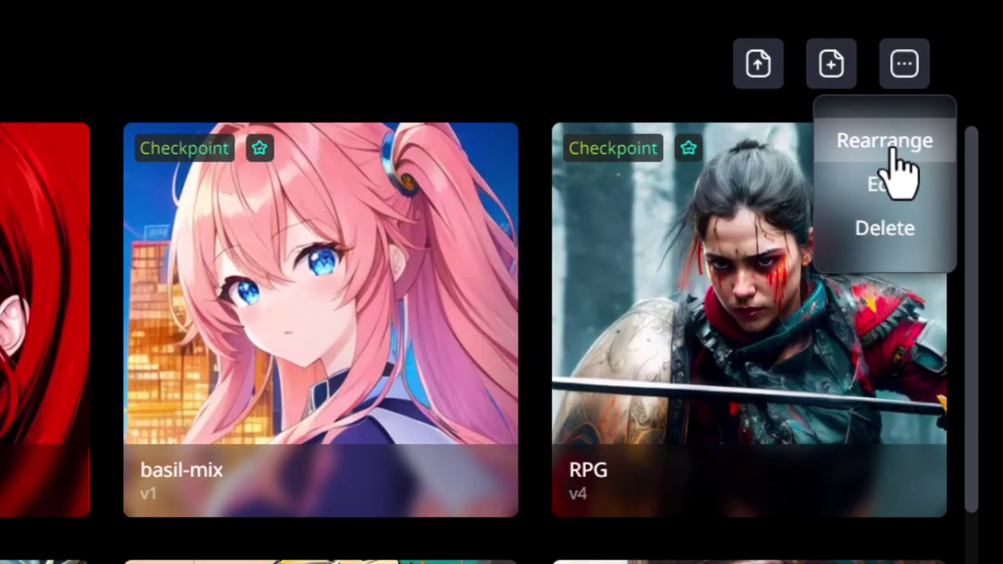
left_click(888, 191)
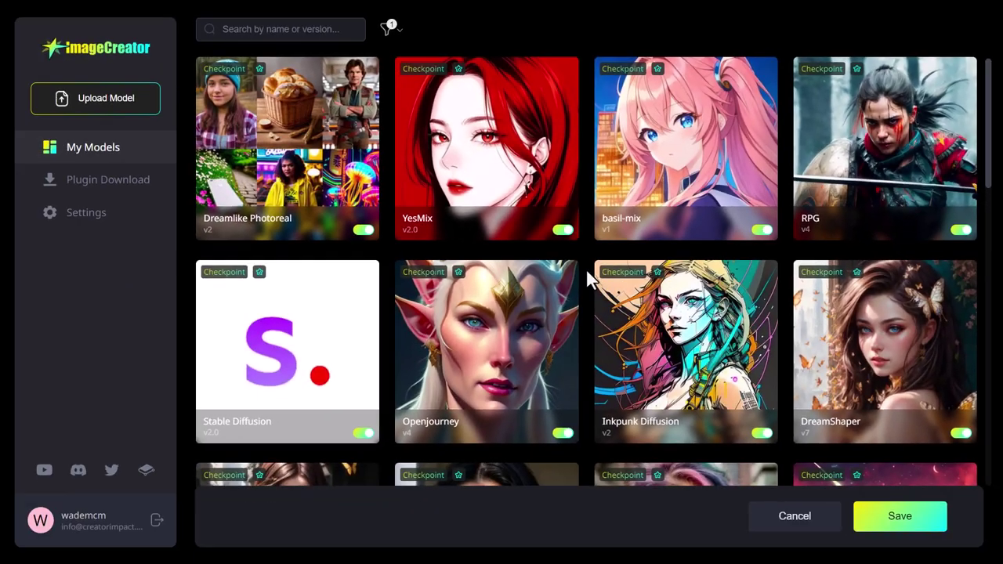
scroll(345, 413, "down", 3)
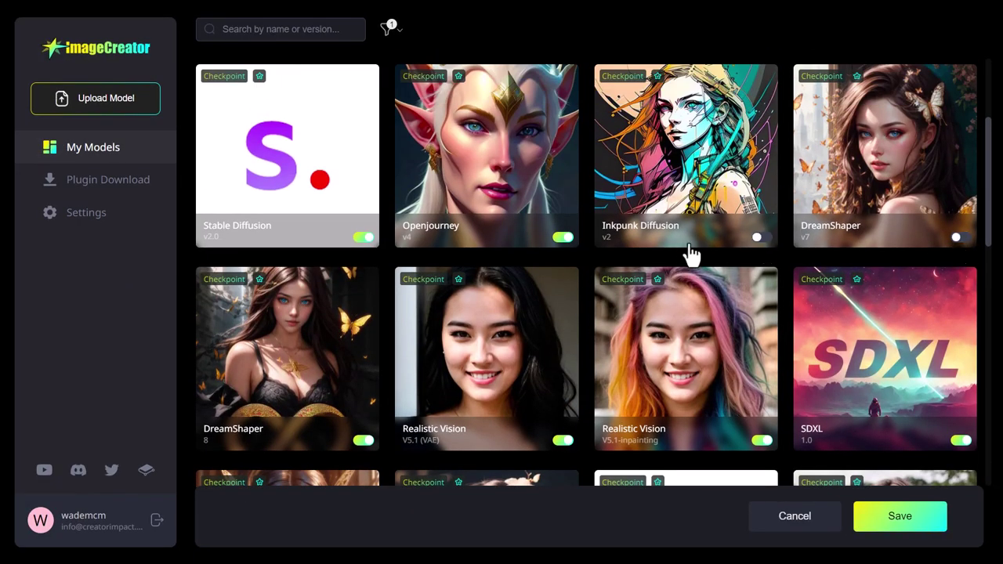
left_click(961, 237)
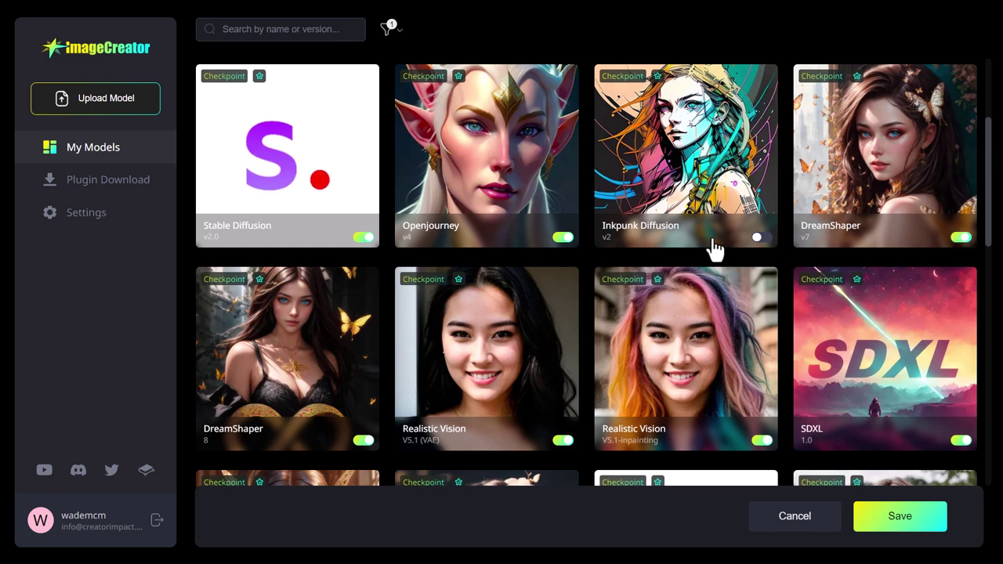
scroll(392, 250, "down", 2)
scroll(376, 314, "up", 5)
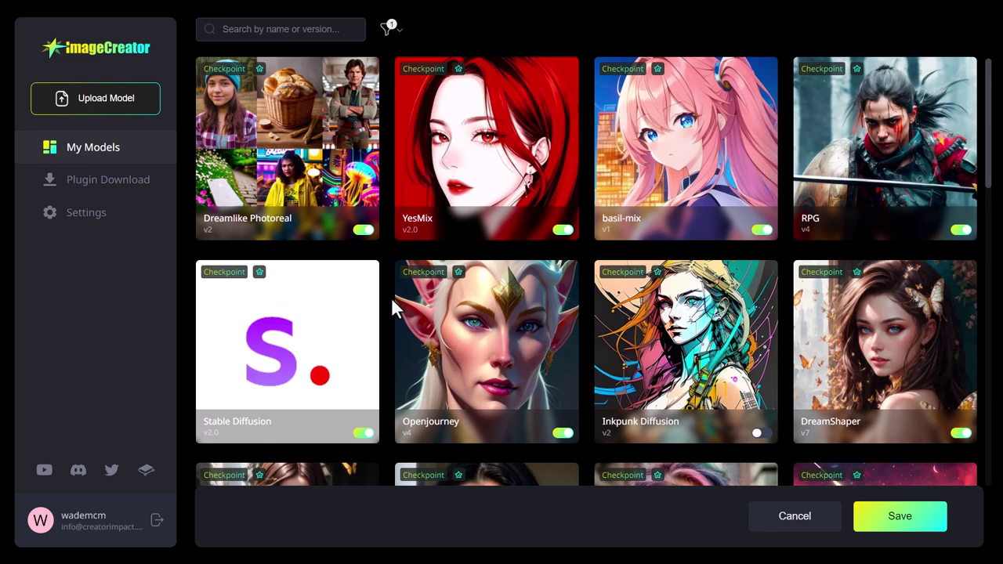
left_click(561, 230)
left_click(897, 519)
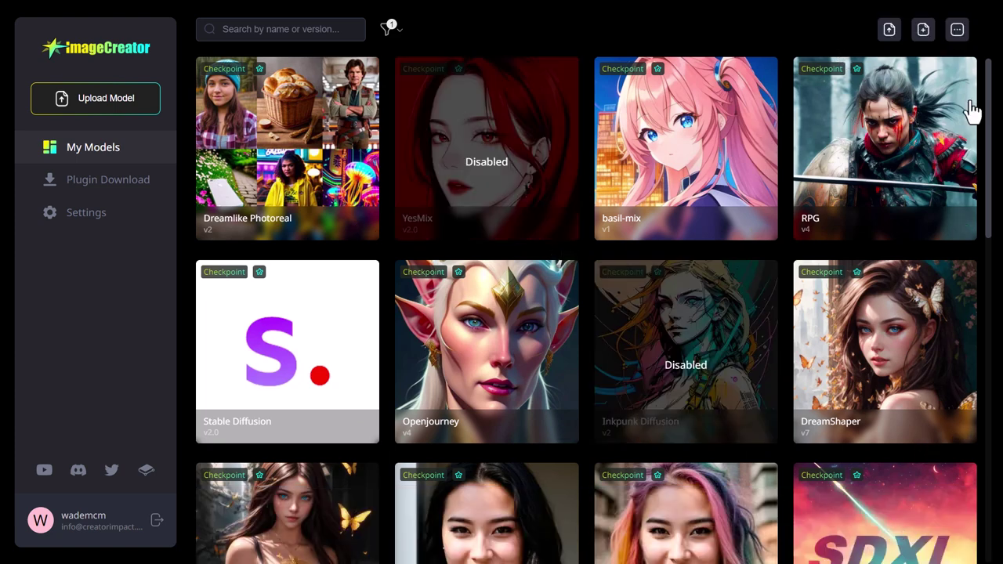
Step: Rearrange the checkpoints so SDXL 1.0 comes first and DreamShaper XL1.0 second, and save the order
left_click(958, 29)
left_click(965, 75)
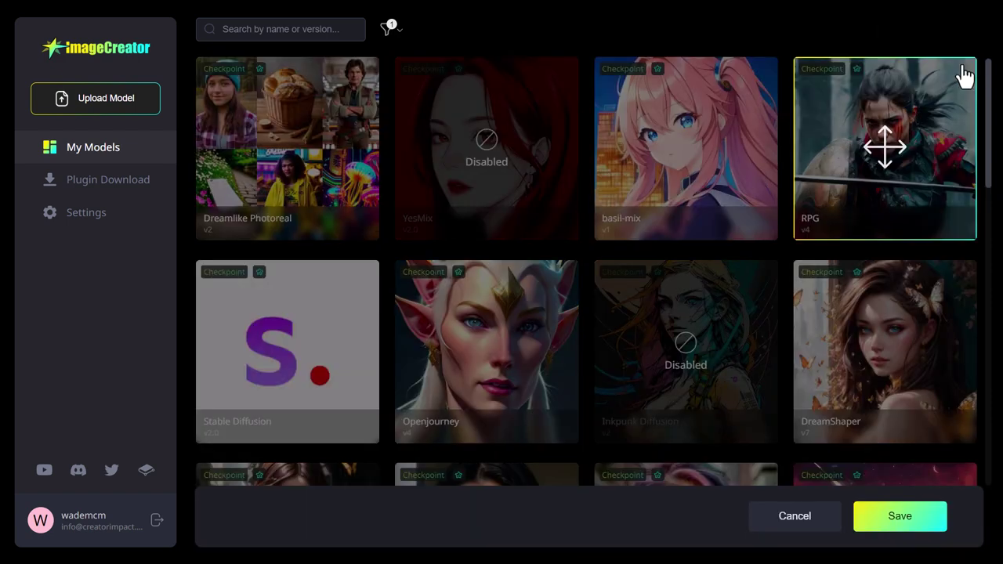
scroll(868, 372, "down", 3)
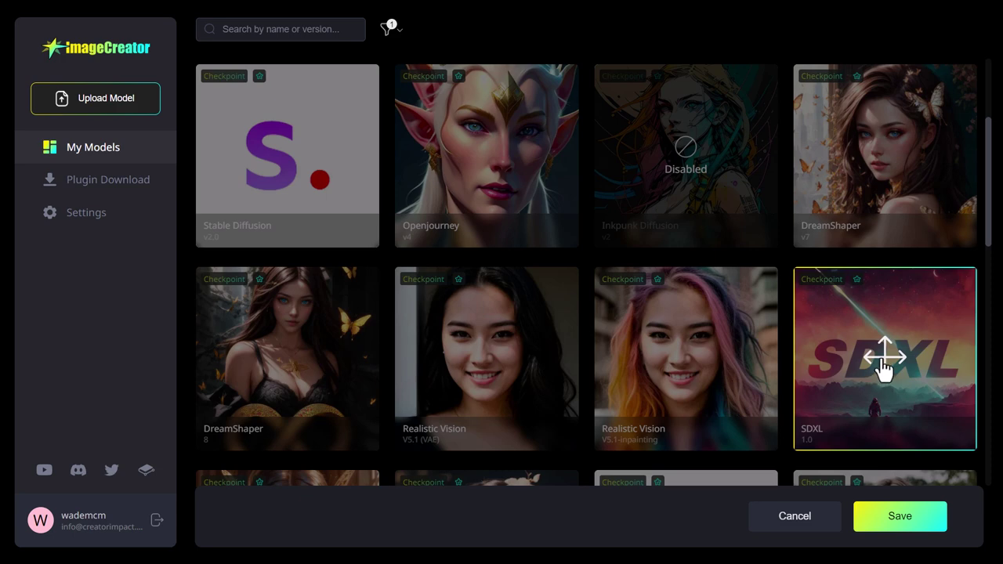
left_click_drag(883, 366, 287, 179)
scroll(426, 175, "down", 5)
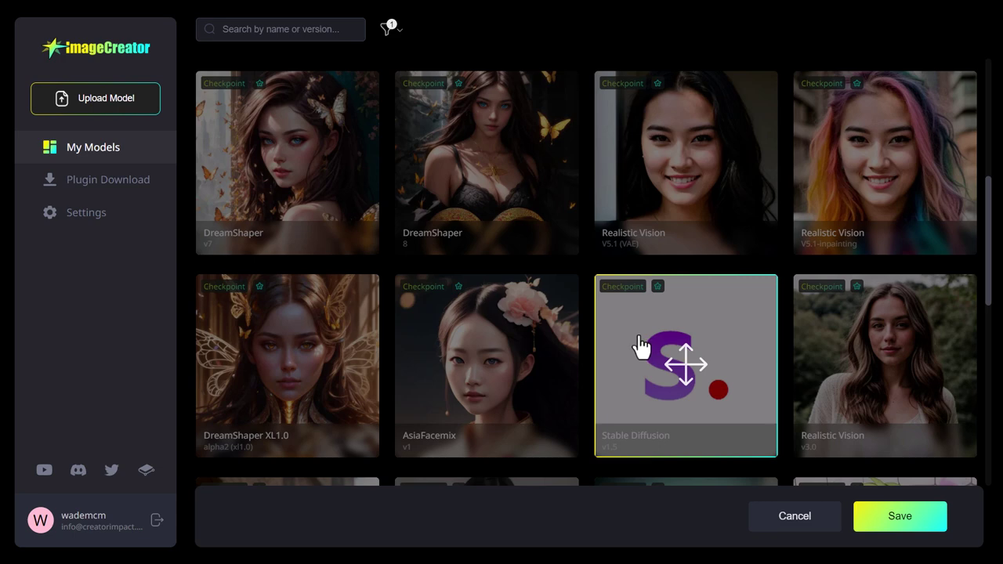
left_click_drag(279, 376, 533, 206)
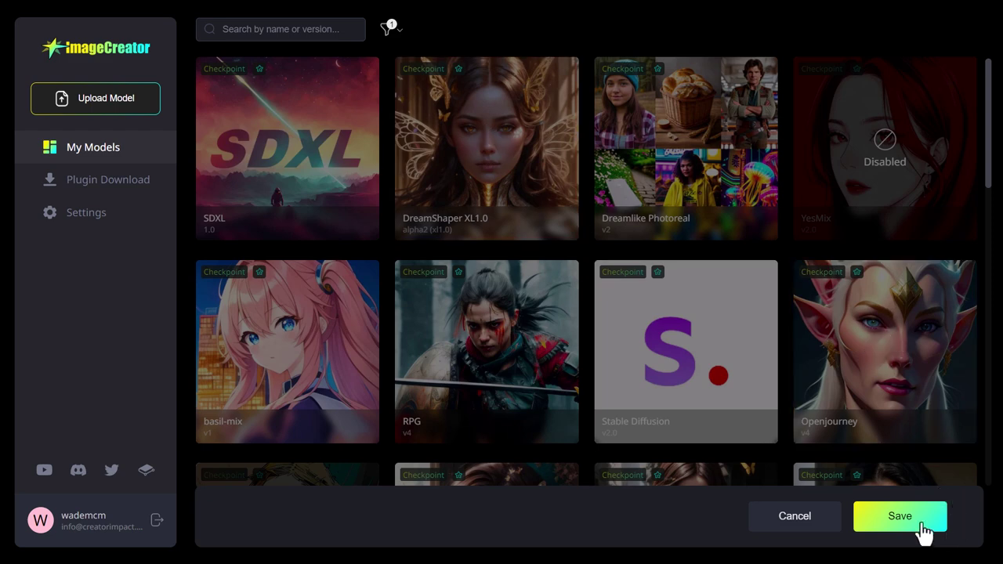
left_click(923, 531)
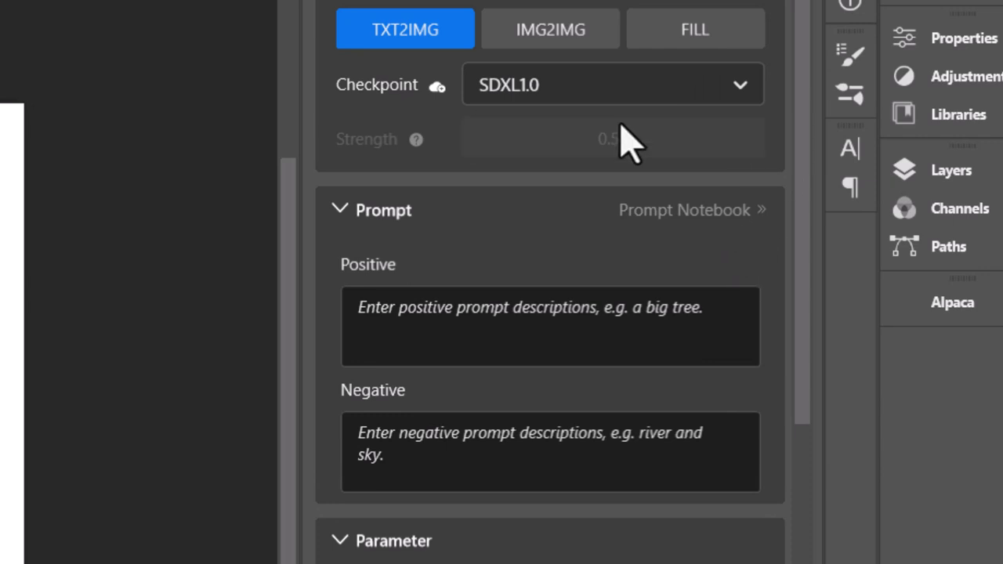
Step: Switch to Photoshop, examine the order of models in the ImageCreator checkpoint list, and close it without choosing another
left_click(674, 90)
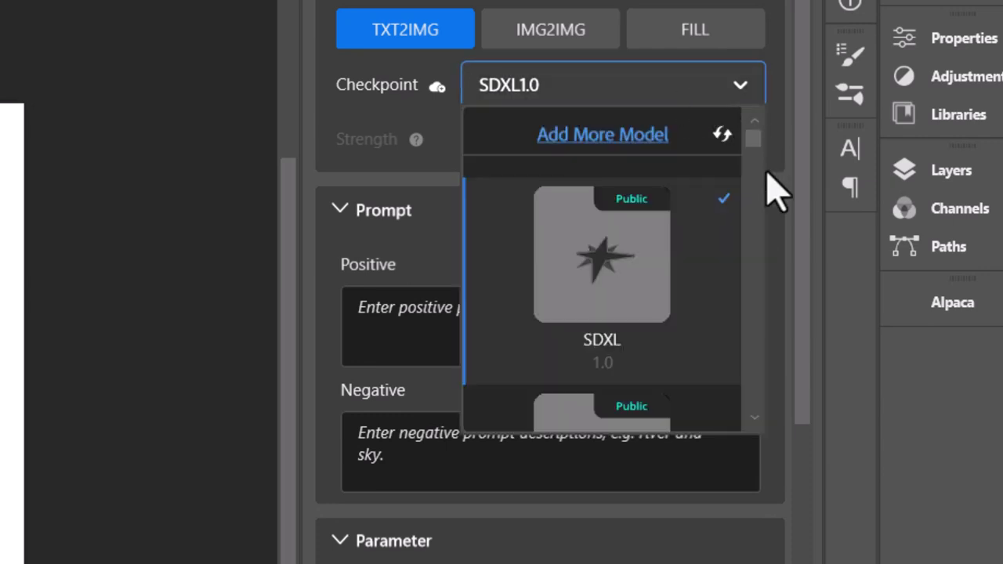
scroll(755, 423, "down", 2)
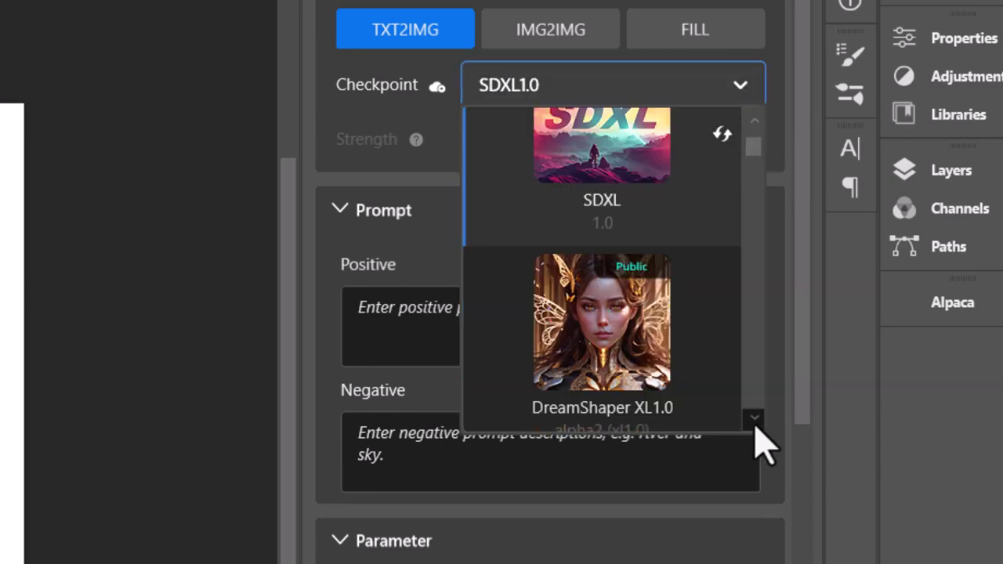
scroll(763, 447, "down", 2)
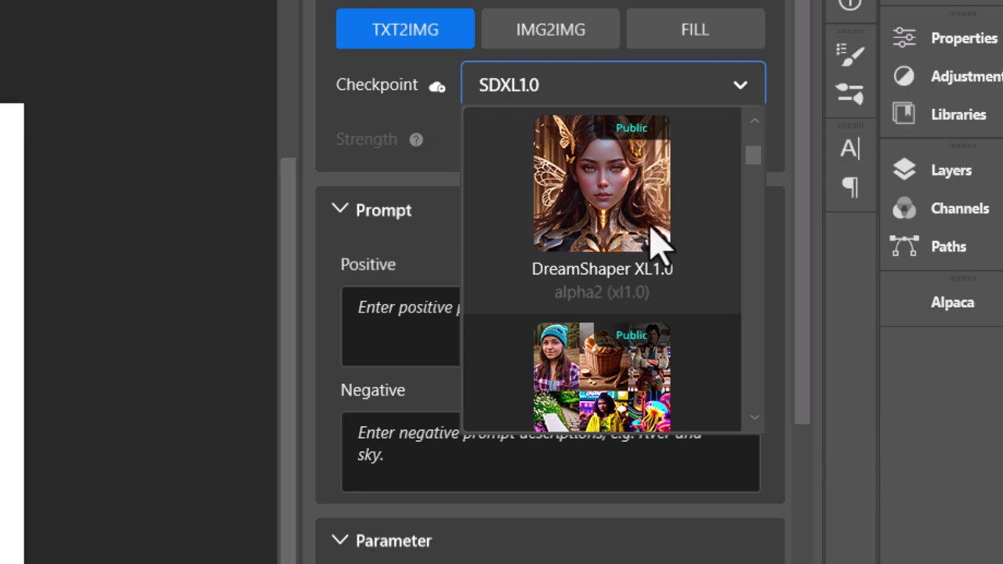
scroll(658, 242, "down", 7)
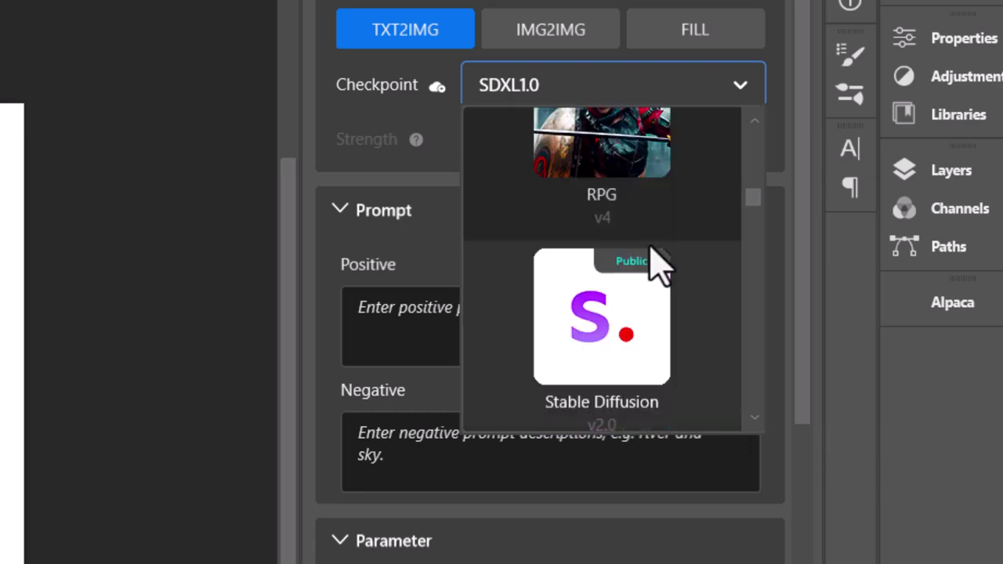
scroll(658, 267, "down", 4)
scroll(654, 339, "up", 5)
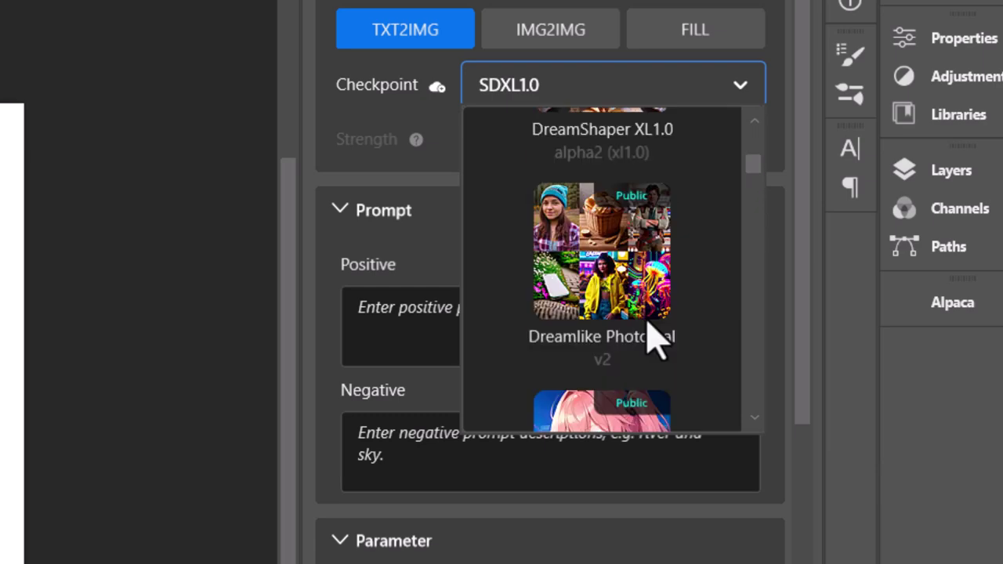
key("Escape")
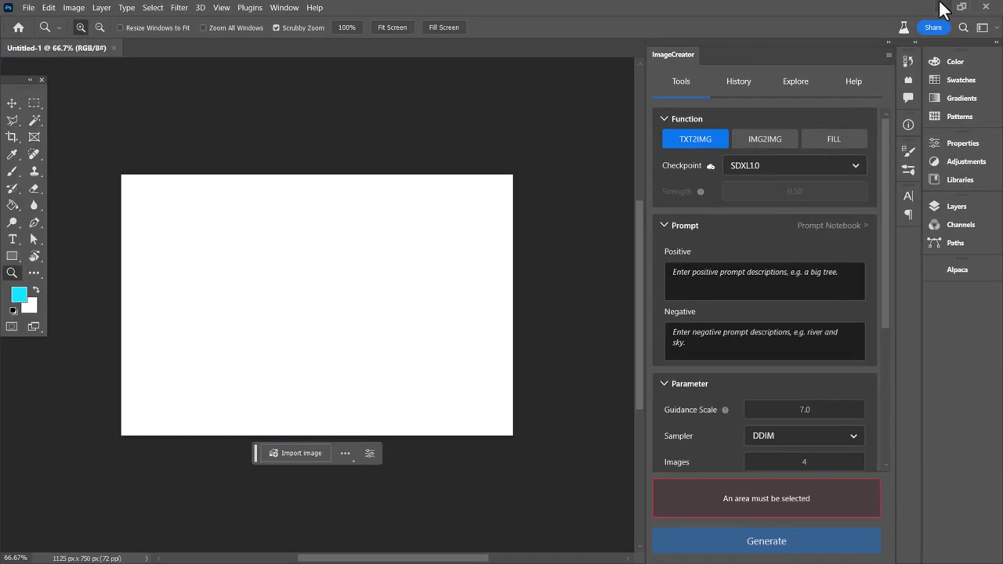
Step: Return to the ImageCreator My Models web page and filter the library to LoRA models
left_click(940, 7)
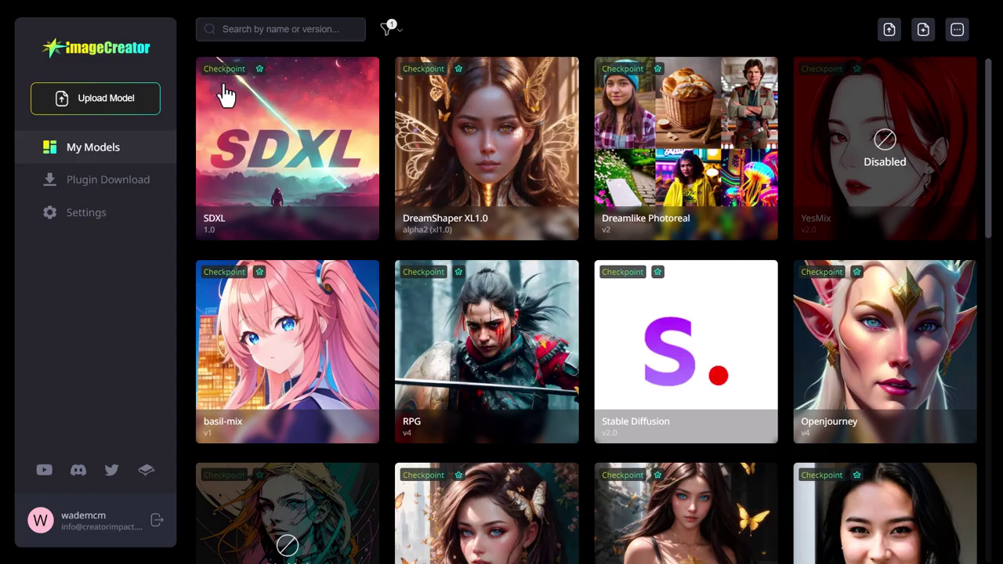
left_click(387, 29)
left_click(368, 210)
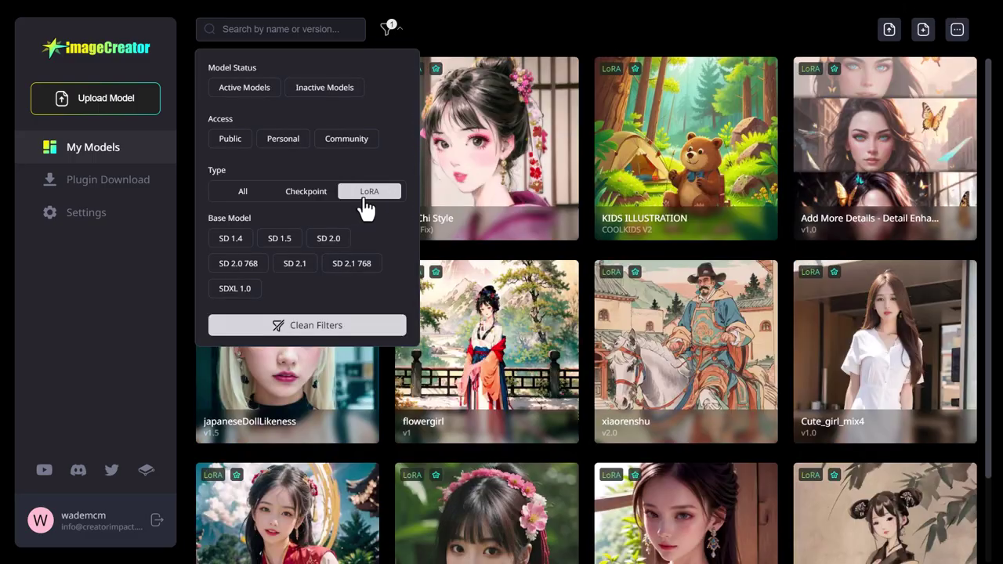
Step: Look through the library's Rearrange, Edit and Delete options and the form for adding a model by link, then close them
left_click(503, 35)
left_click(957, 29)
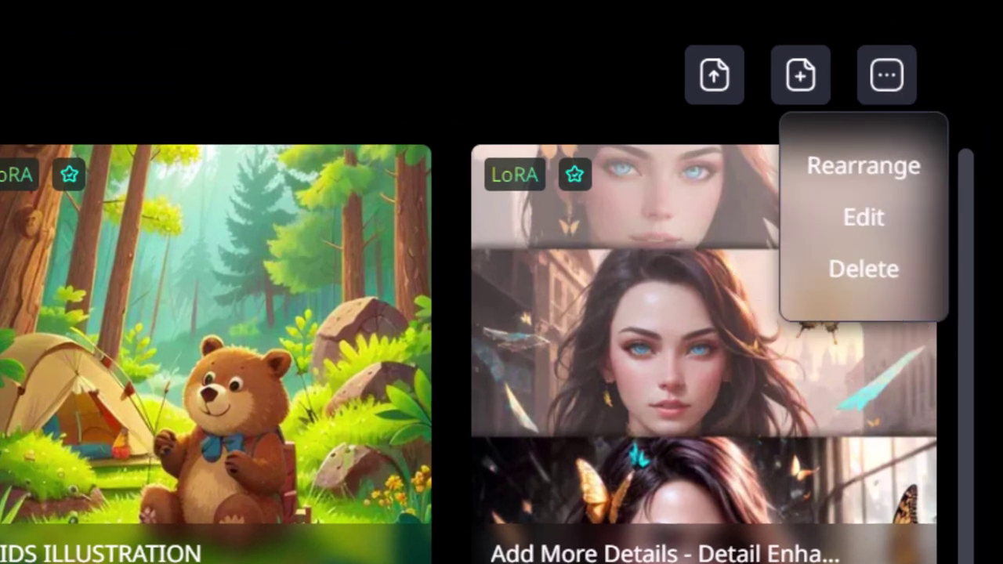
left_click(67, 57)
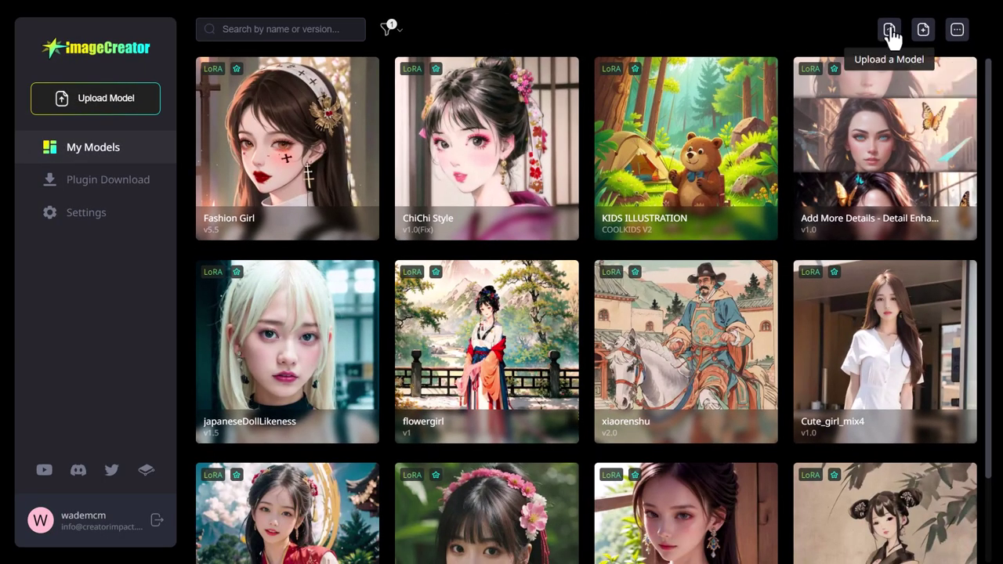
left_click(923, 32)
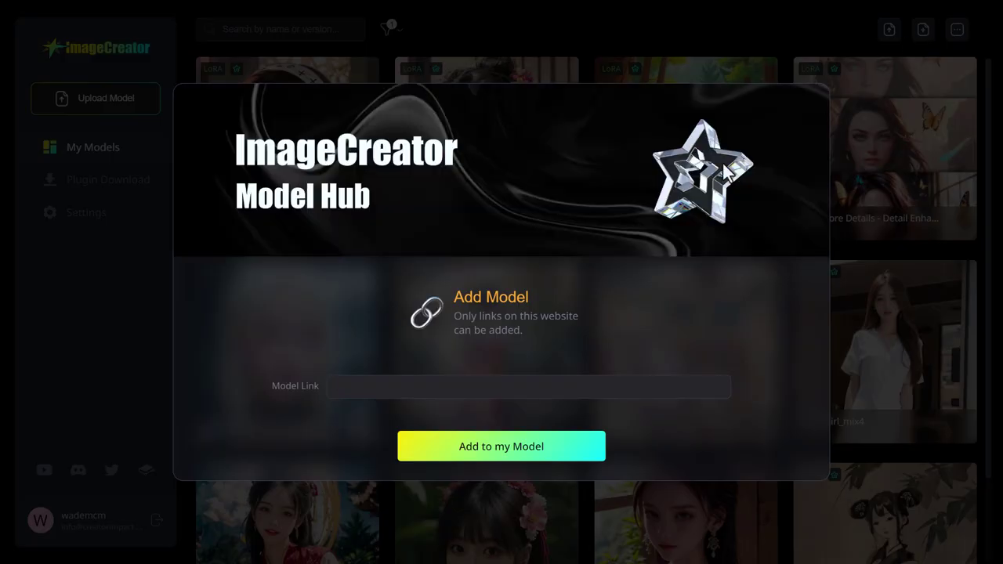
left_click(596, 31)
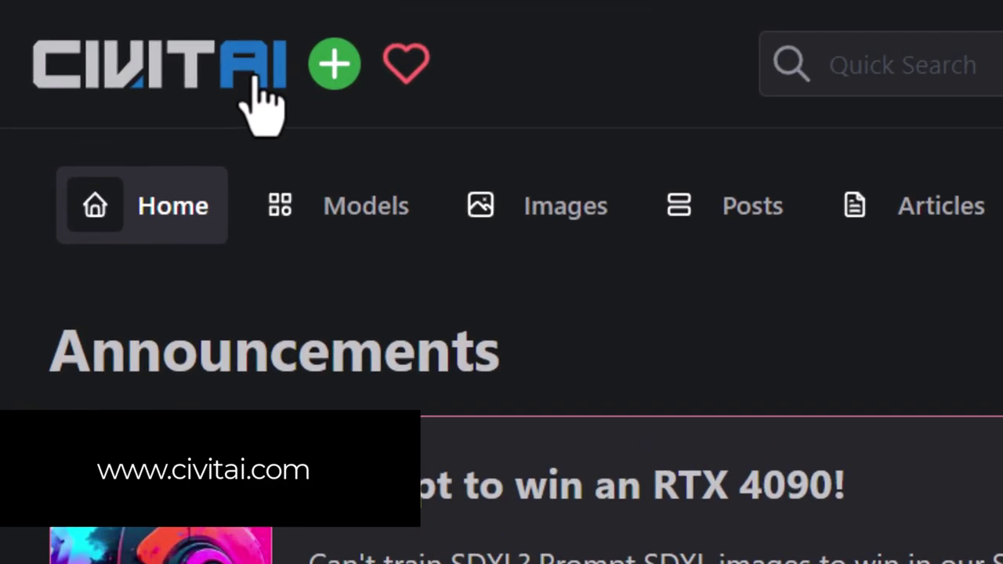
Step: Switch to the Civitai website, browse its models and open the Juggernaut checkpoint
left_click(396, 222)
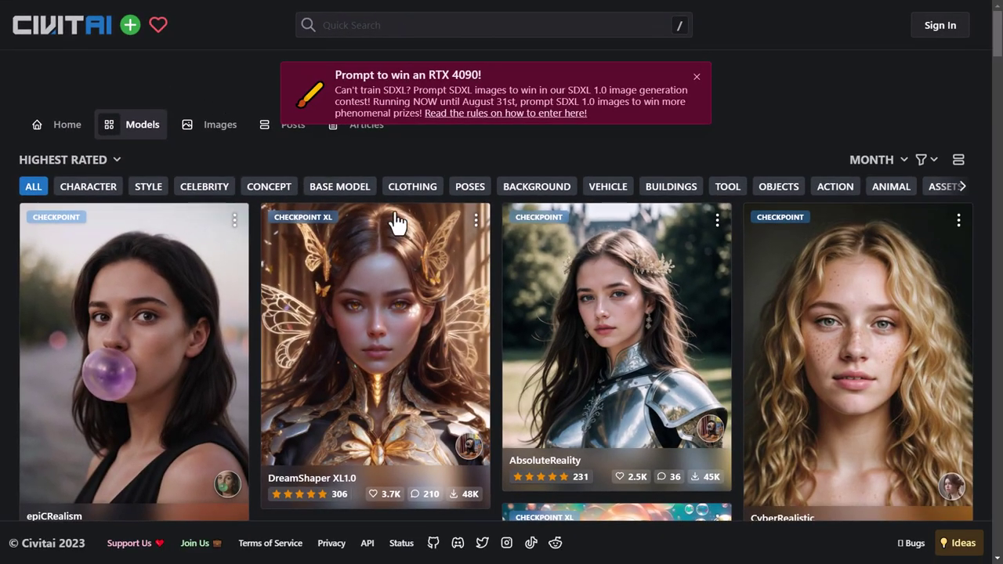
scroll(403, 235, "down", 4)
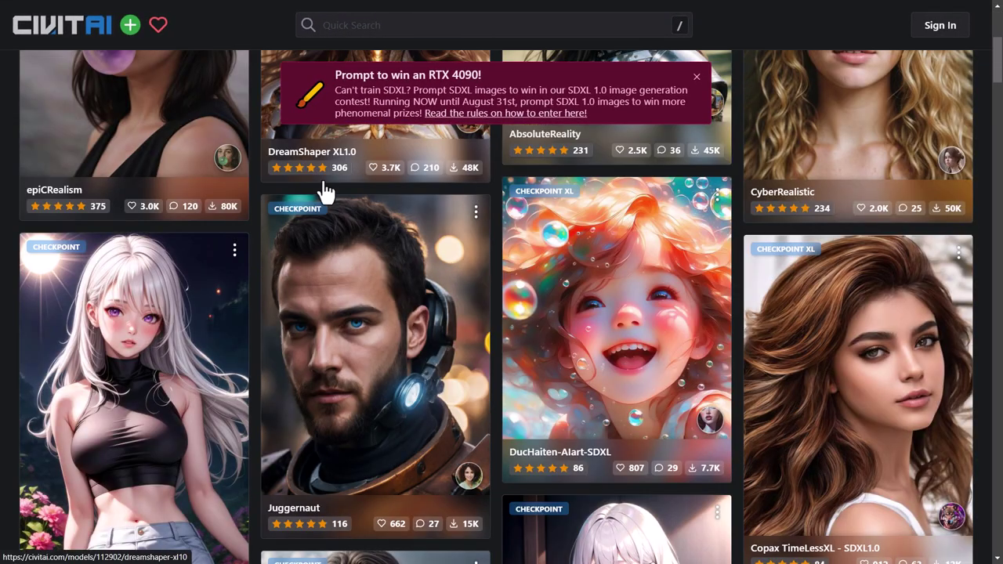
left_click(381, 281)
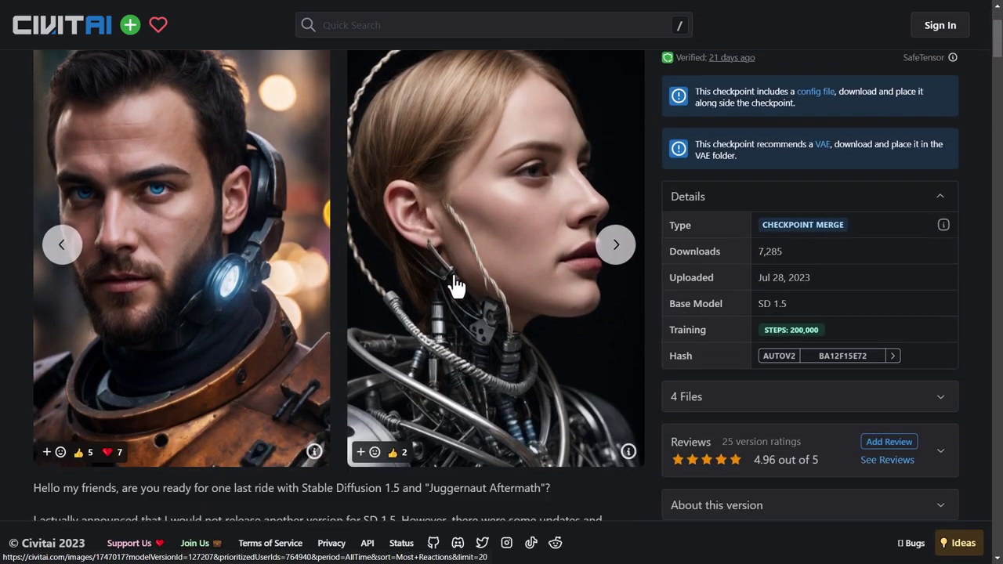
Step: Download the Aftermath version of the Juggernaut checkpoint
scroll(453, 286, "down", 3)
scroll(454, 286, "up", 5)
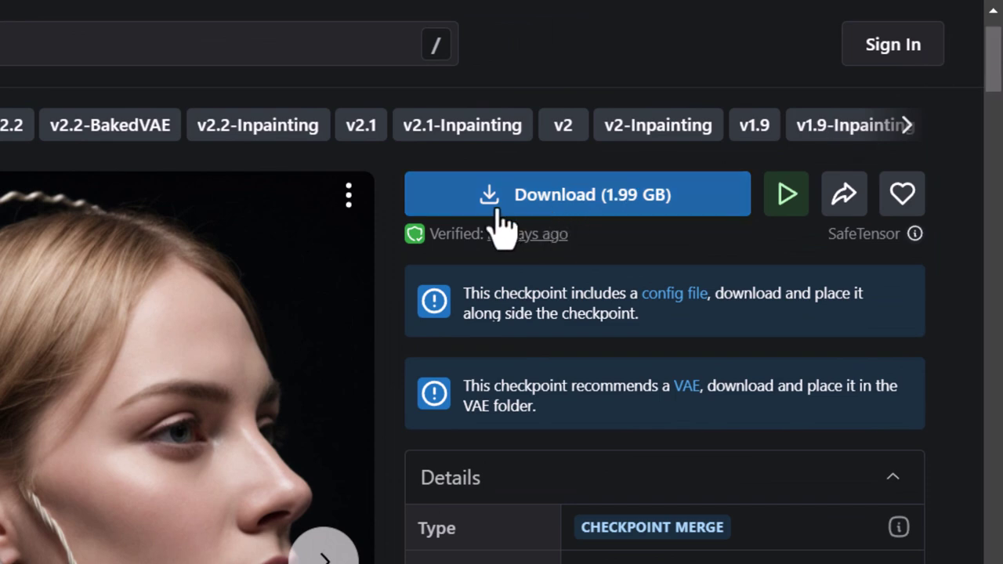
left_click(598, 198)
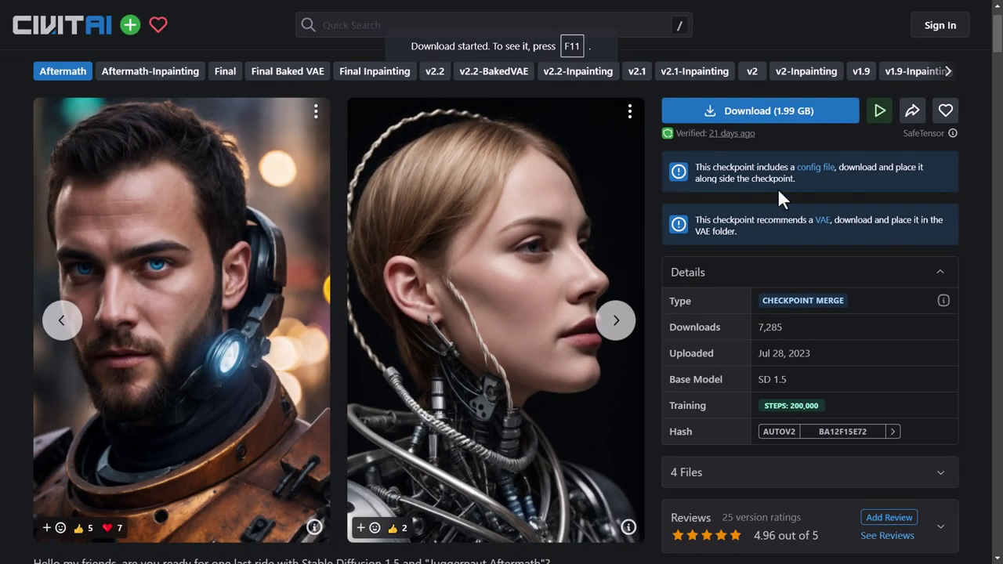
scroll(778, 188, "down", 3)
scroll(792, 129, "up", 1)
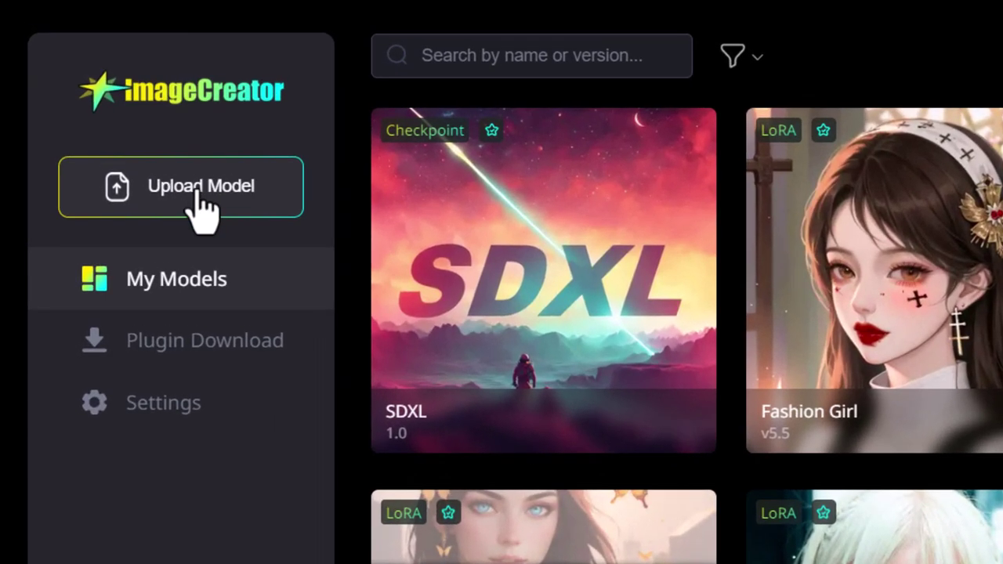
Step: Start a new model upload in ImageCreator, consult the model's Civitai page, and enter Juggernaut as the model name
left_click(194, 198)
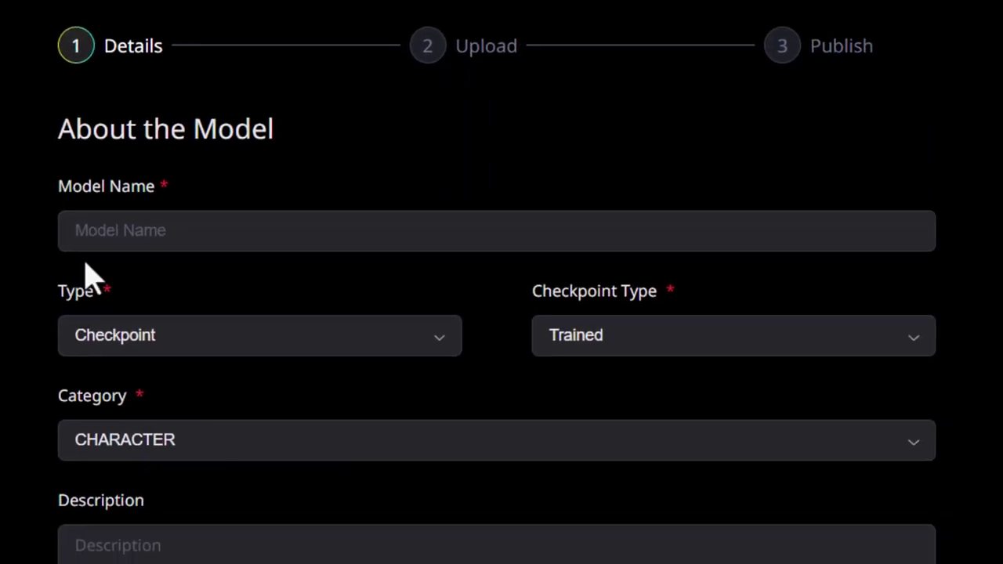
left_click(108, 232)
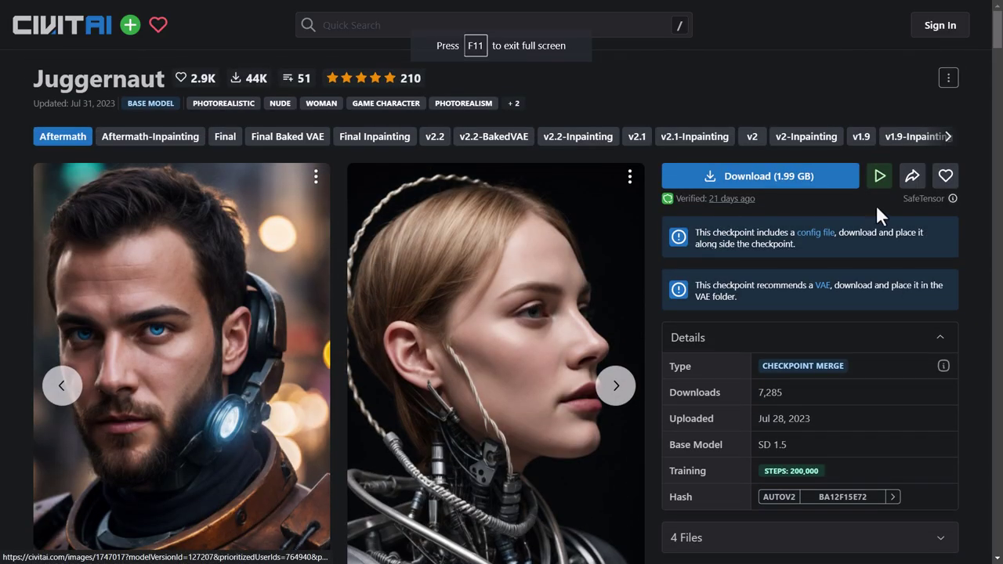
scroll(672, 189, "down", 5)
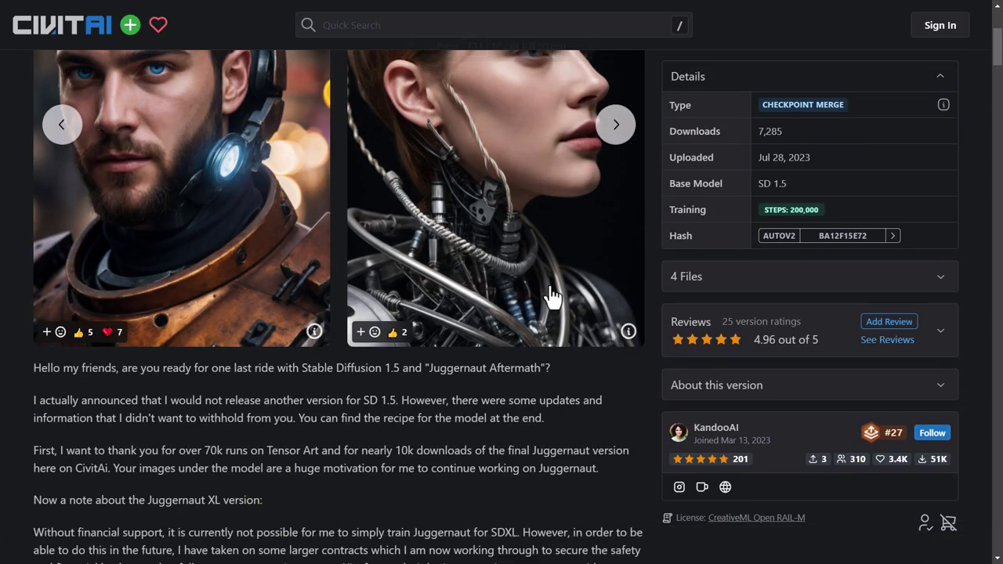
scroll(451, 278, "up", 4)
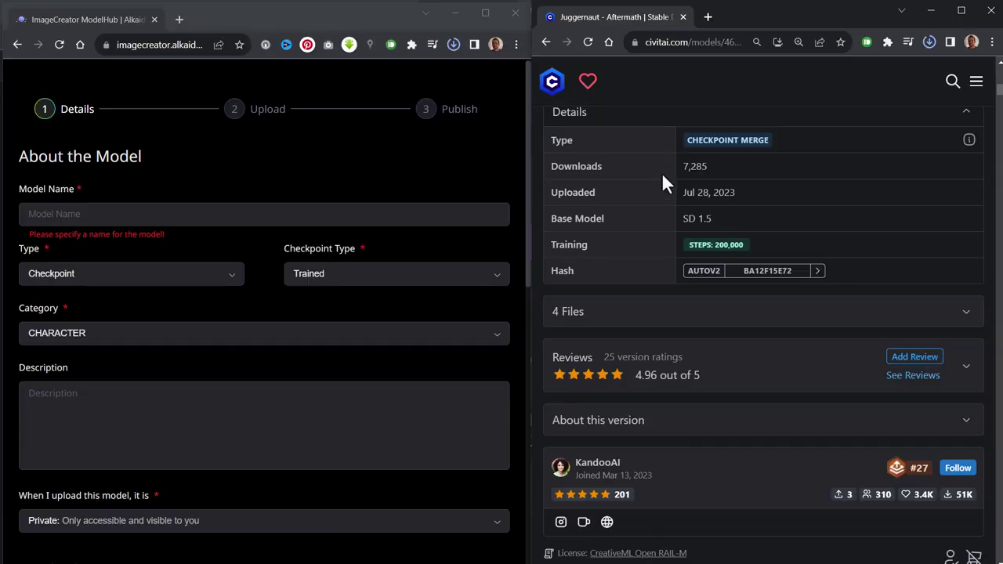
scroll(675, 151, "up", 4)
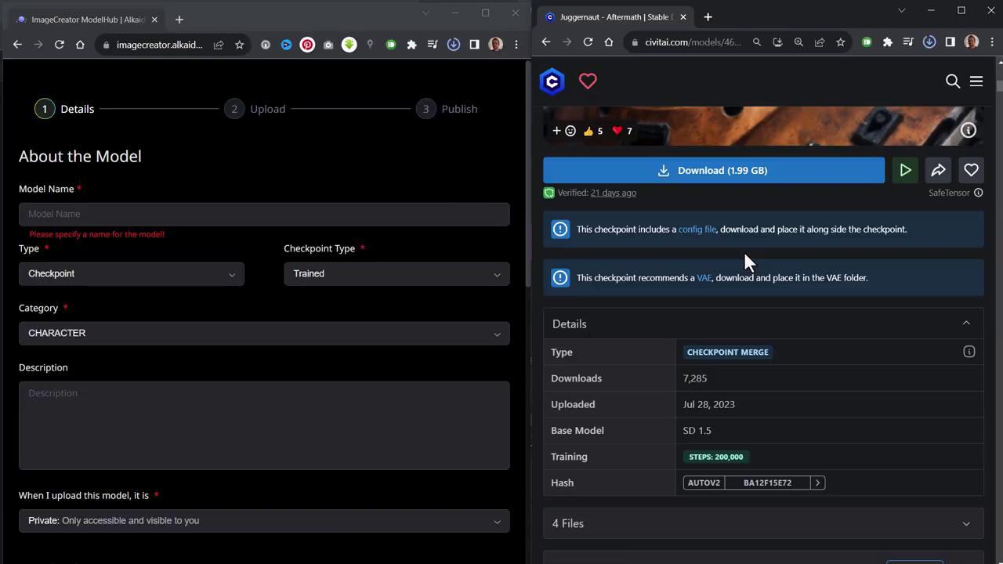
type("Juggernaut")
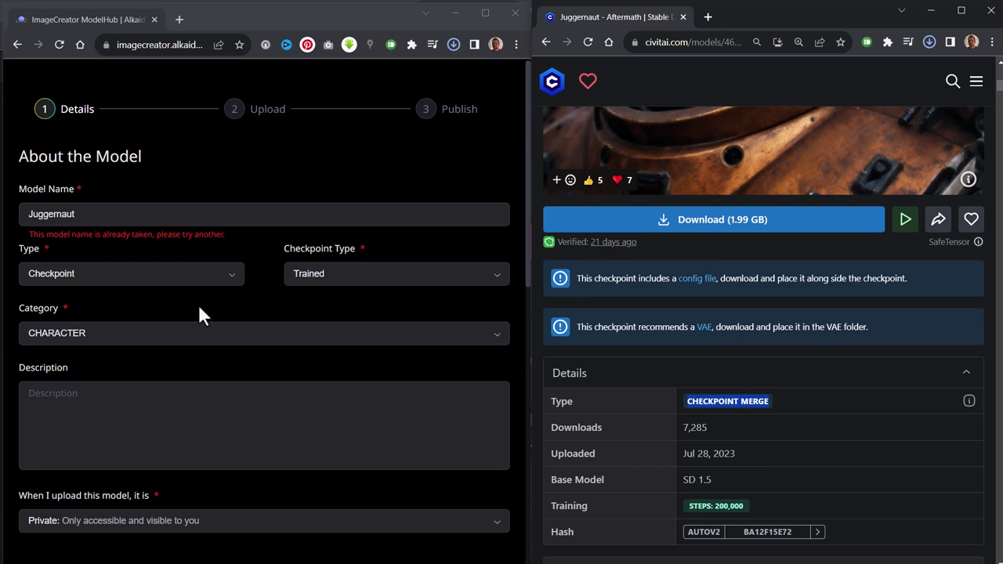
Step: Set the checkpoint type to Merge and the category to BASE MODEL
left_click(337, 274)
left_click(338, 335)
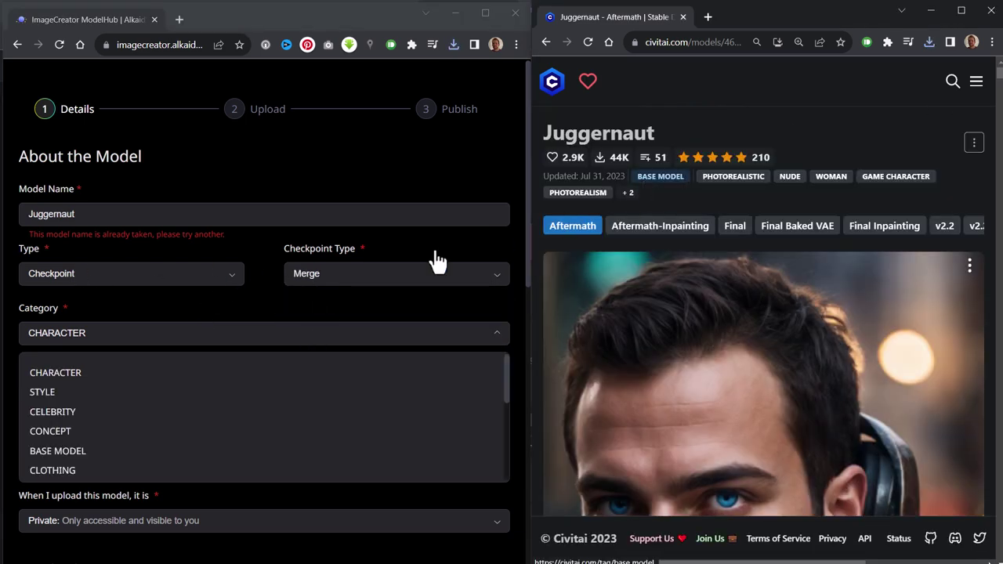
key("Down")
key("Down")
key("Down")
key("Down")
key("Return")
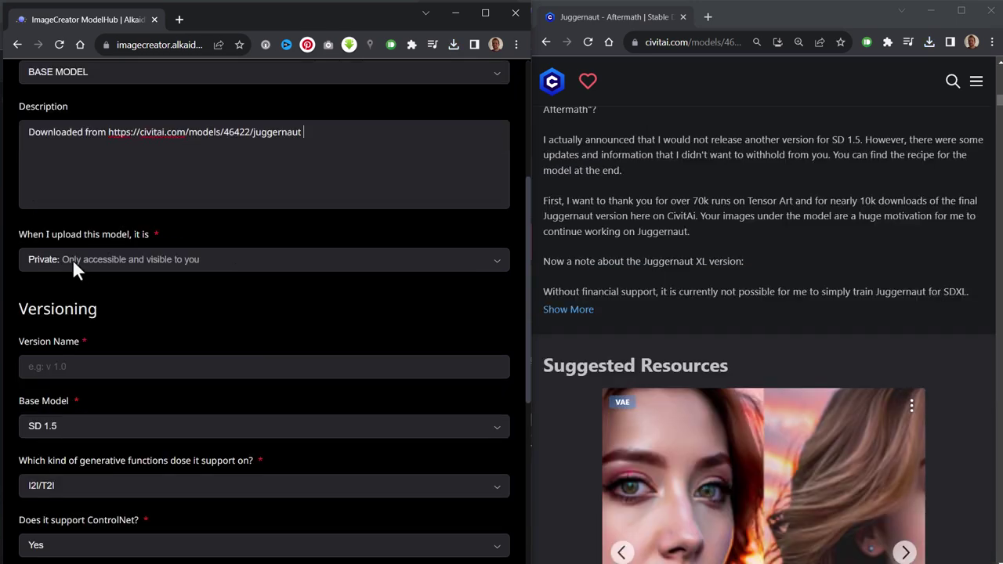
Step: Keep the upload's visibility Private, enter v2.2 as the version name, and check the base model on the Civitai page
left_click(71, 260)
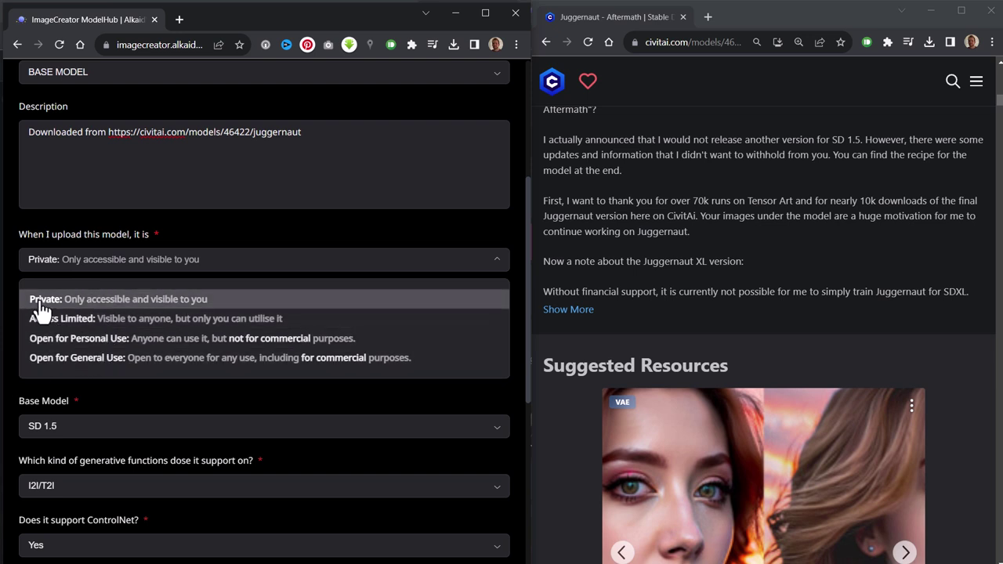
left_click(41, 303)
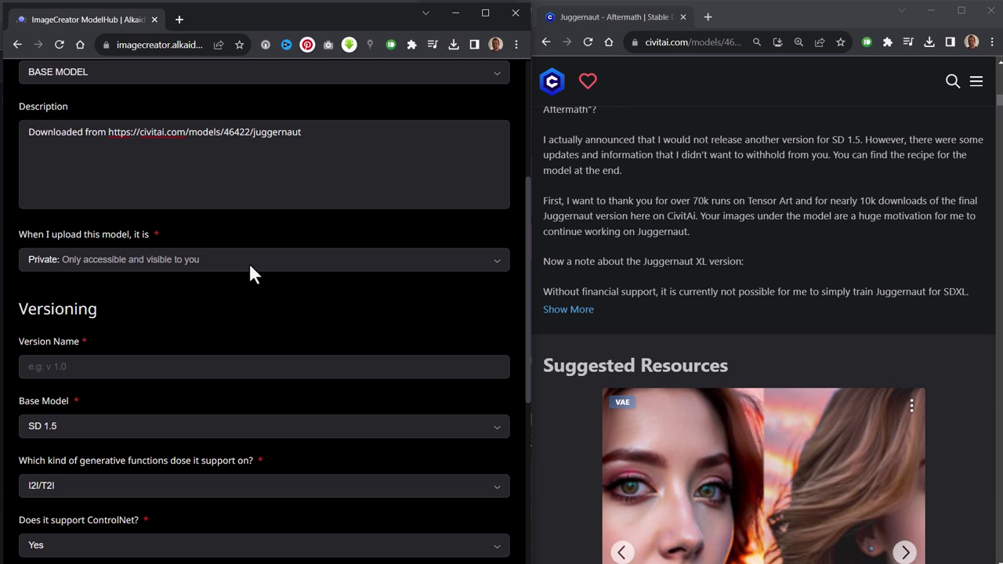
left_click(52, 362)
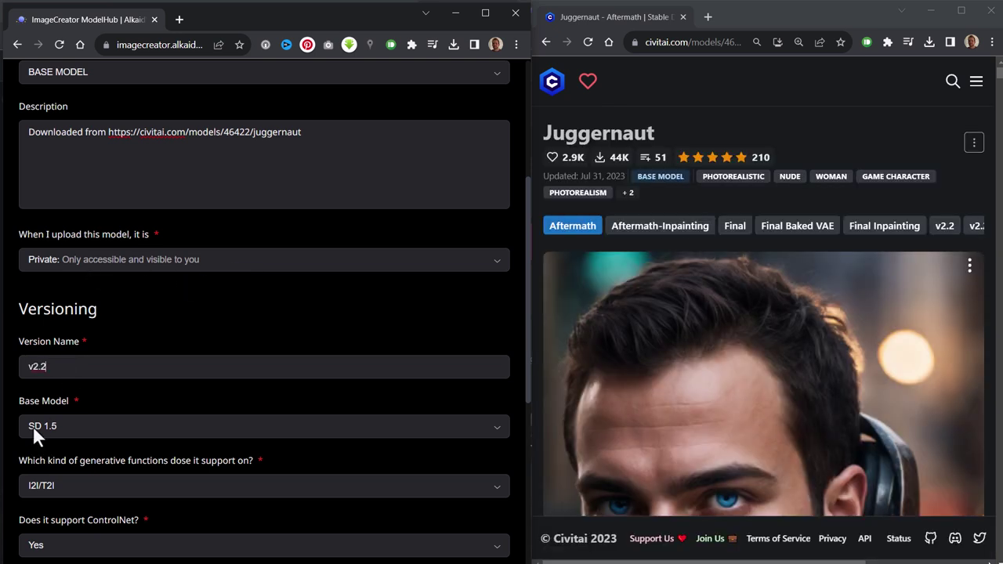
scroll(784, 253, "down", 10)
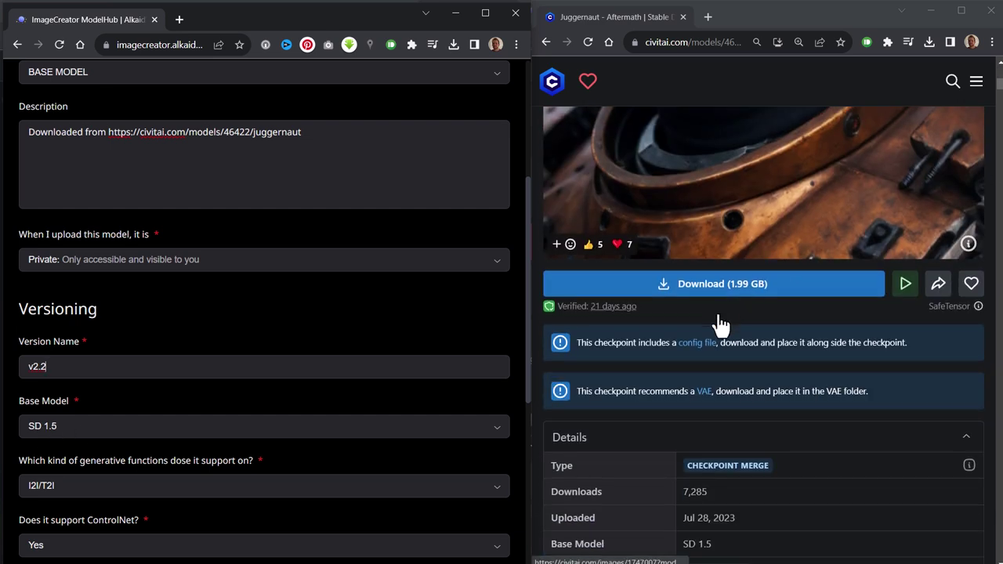
left_click_drag(684, 349, 712, 352)
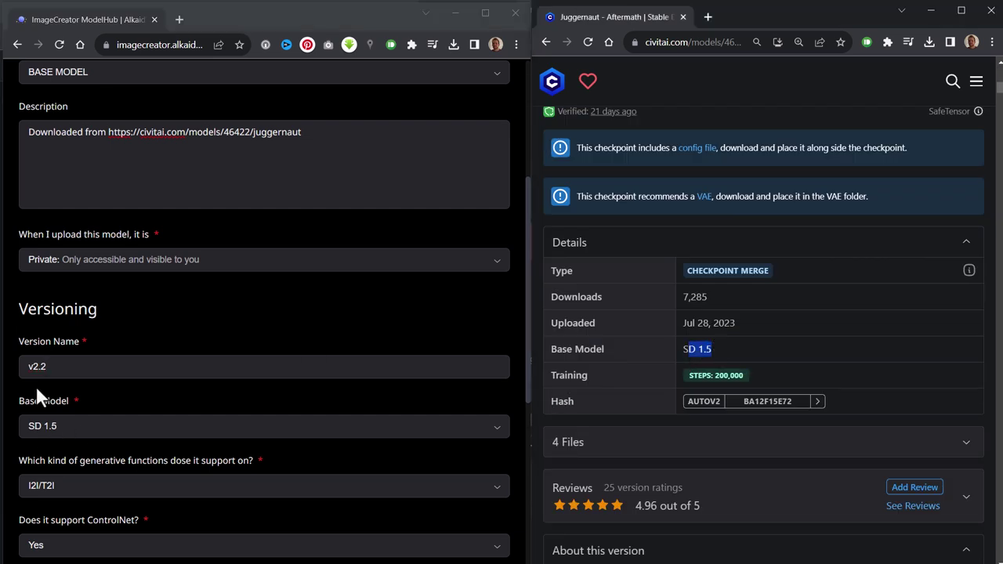
Step: Choose I2I/T2I as the supported generative functions and set ControlNet support to No
scroll(31, 314, "down", 3)
left_click(22, 293)
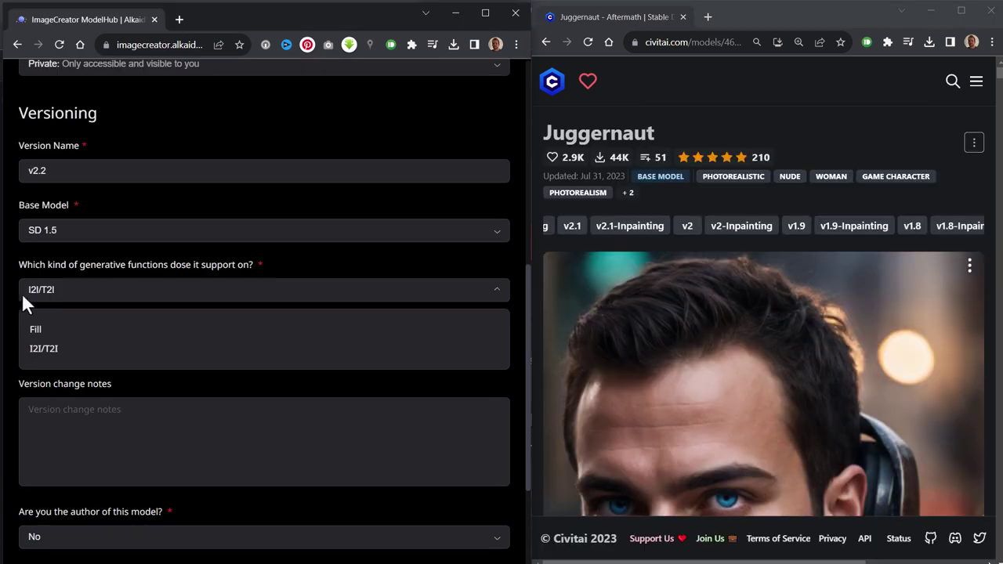
left_click(36, 351)
left_click(61, 350)
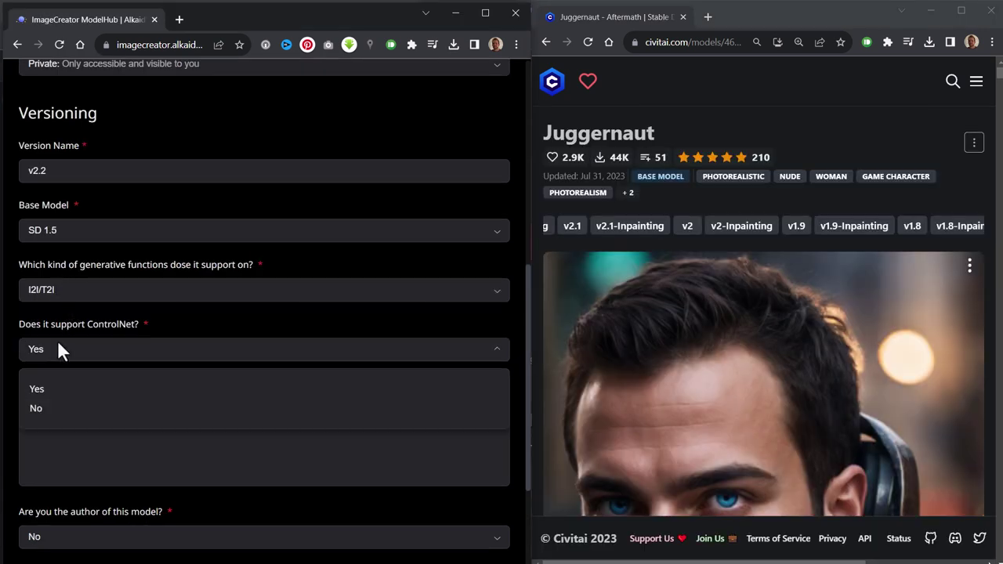
left_click(37, 414)
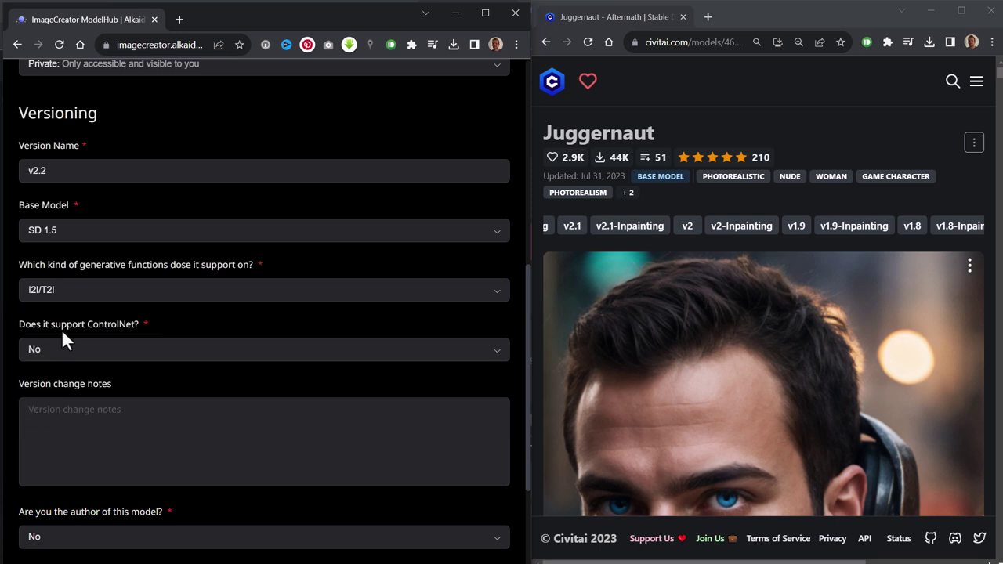
Step: Copy the "About this version" text from the Civitai page into the version change notes
scroll(63, 337, "down", 2)
left_click(82, 305)
scroll(862, 329, "down", 10)
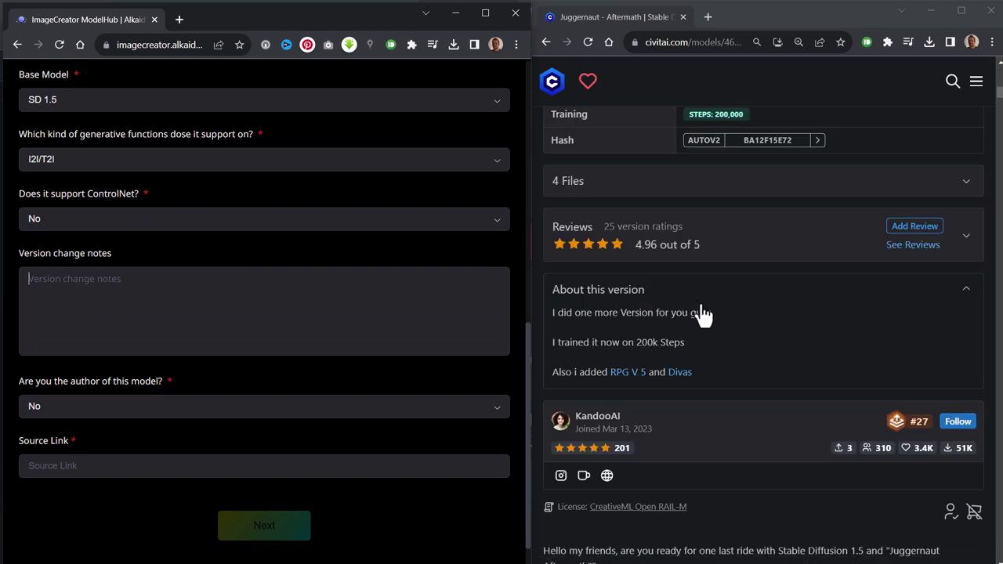
left_click_drag(704, 372, 552, 312)
key("ctrl+c")
left_click(403, 365)
key("ctrl+v")
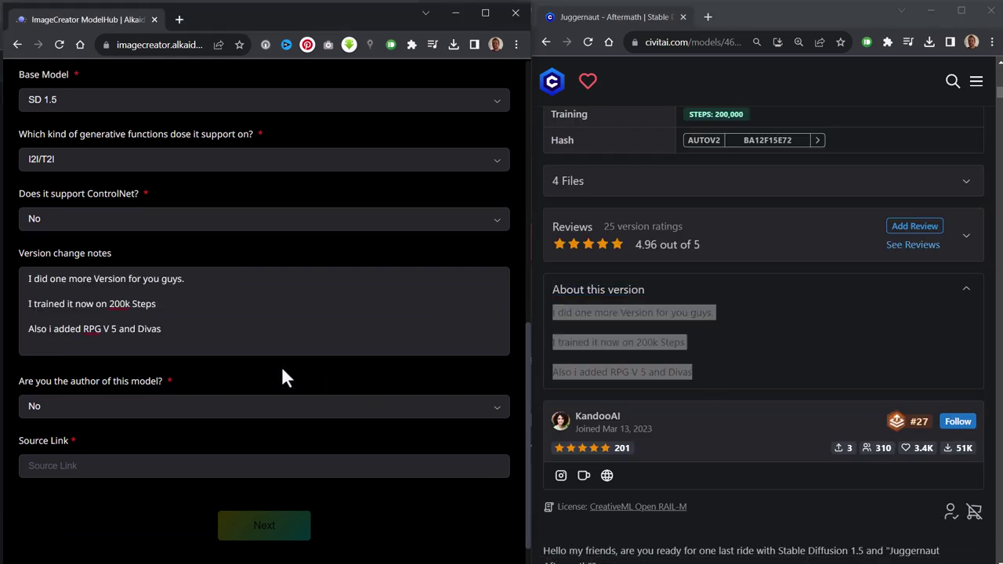
Step: Keep the authorship answer at No and copy the Civitai link from the description into the source link
left_click(54, 408)
left_click(37, 467)
scroll(181, 264, "up", 4)
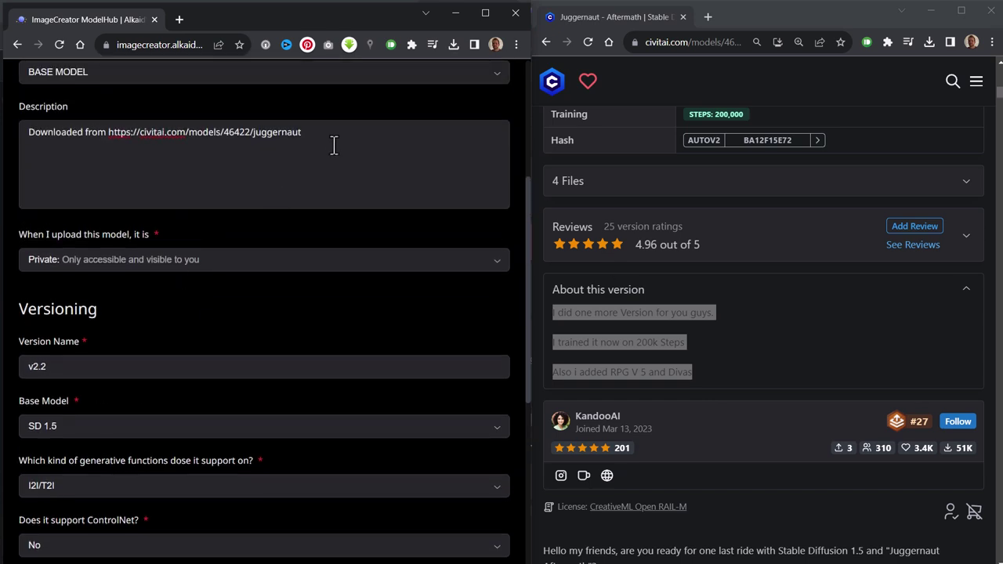
left_click_drag(329, 133, 108, 135)
key("ctrl+c")
scroll(246, 343, "down", 4)
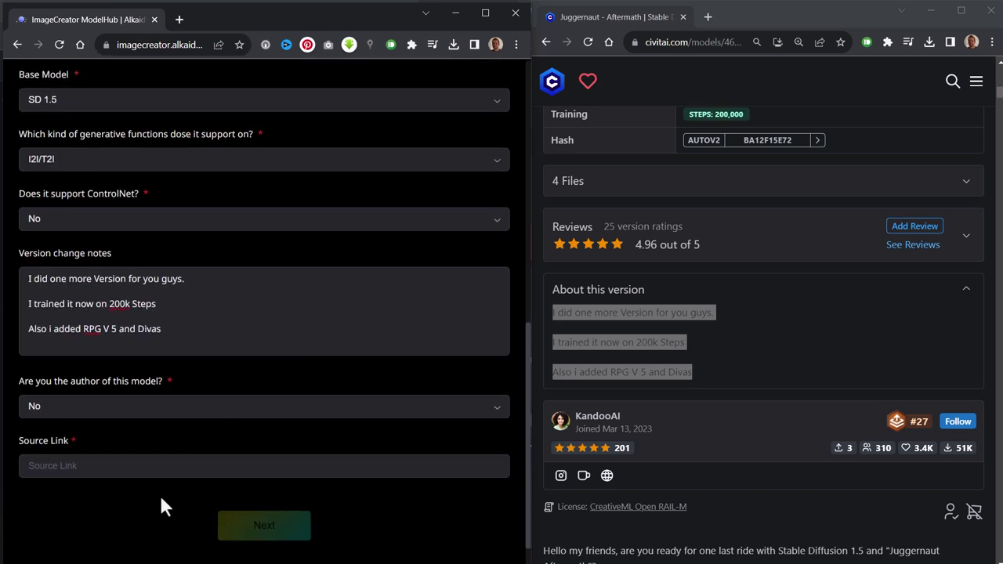
left_click(159, 468)
key("ctrl+v")
Step: Replace the whole "Downloaded from" description of the model with new text
scroll(183, 415, "up", 5)
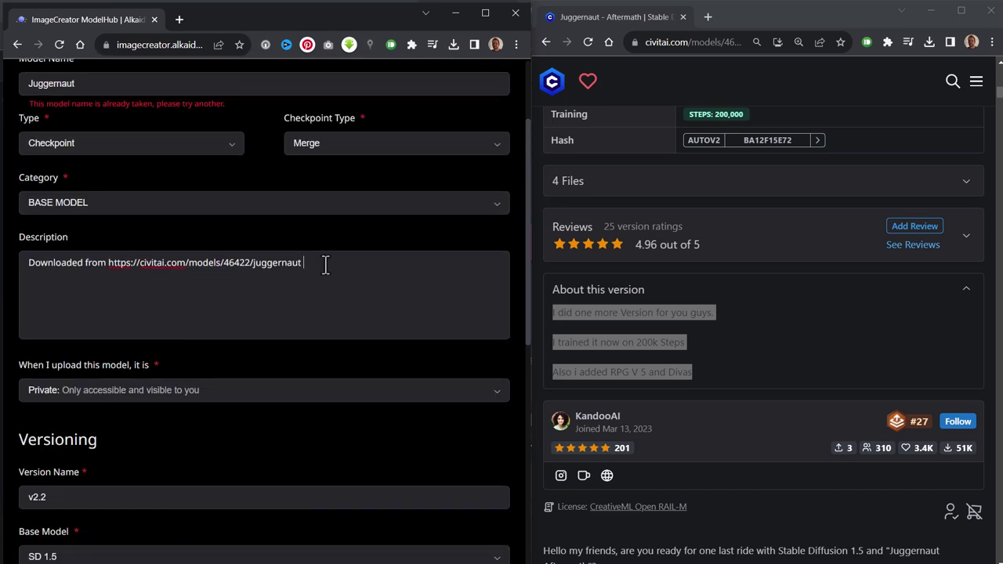
left_click_drag(334, 271, 25, 259)
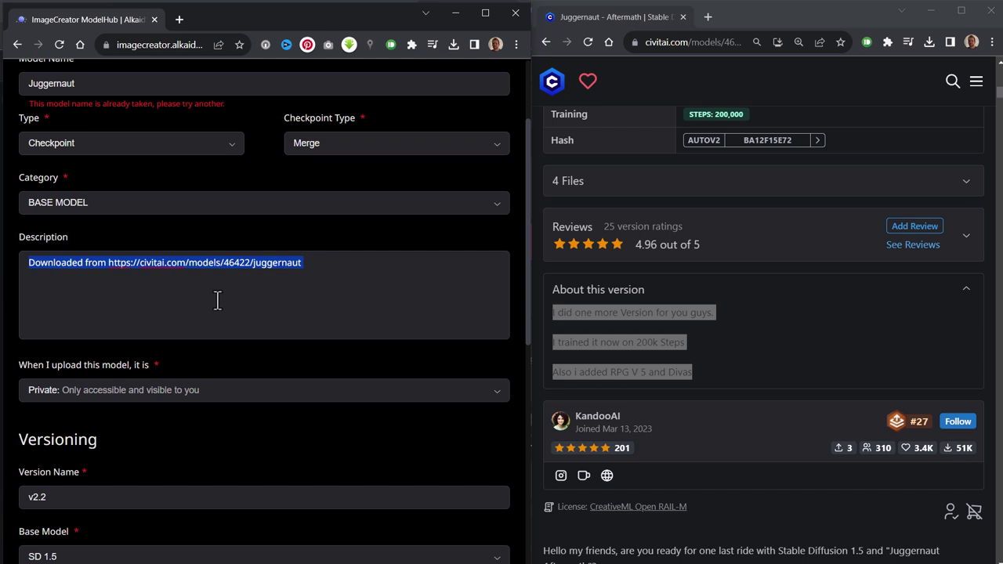
type("Ph")
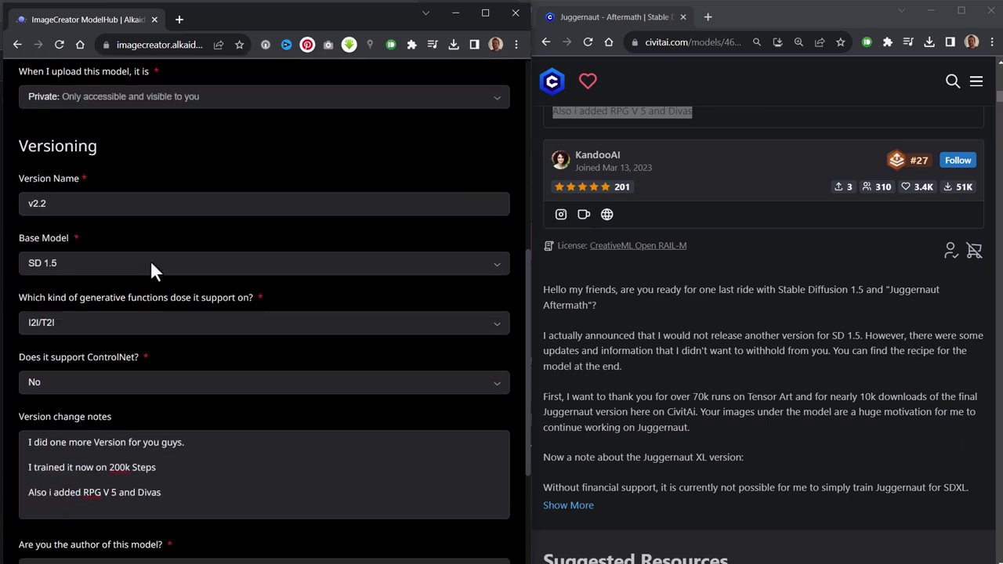
Step: Review and submit the model details, and add the downloaded checkpoint file for upload with size Full and floating point fp16
scroll(151, 269, "down", 3)
scroll(202, 391, "up", 2)
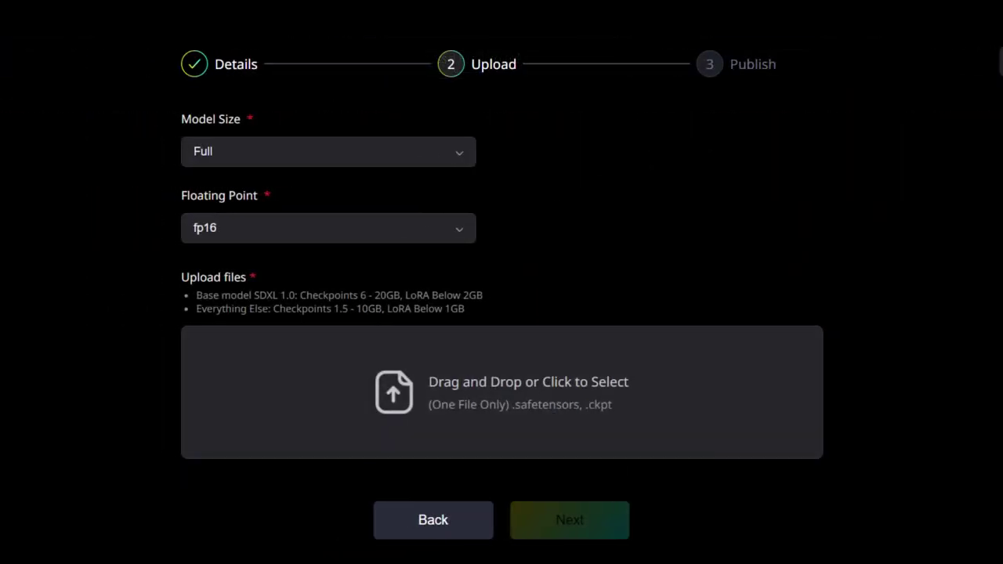
left_click_drag(180, 517, 593, 404)
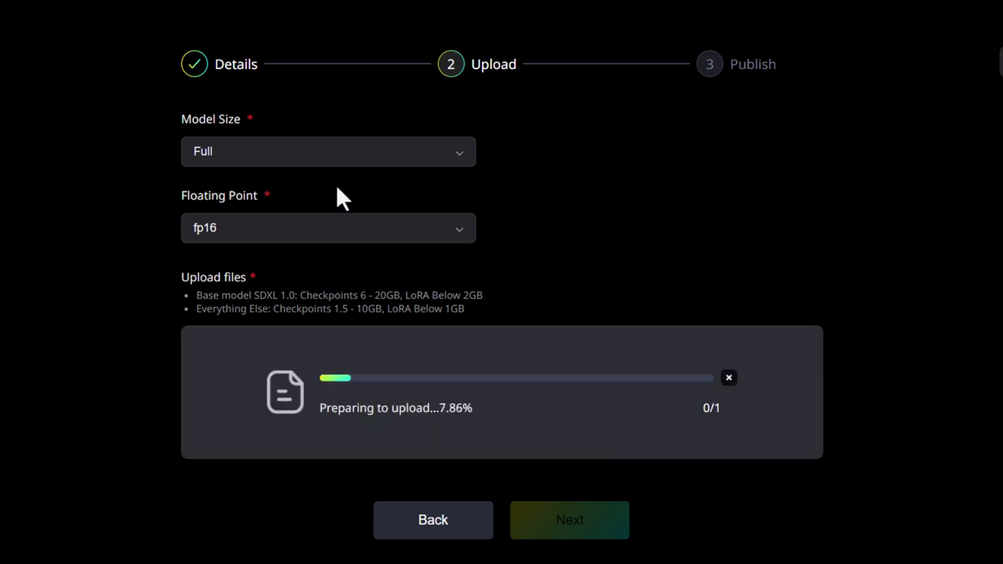
Step: Check the checkpoint's file information on Civitai, set the model size to Pruned, and continue to the publishing stage
left_click(264, 151)
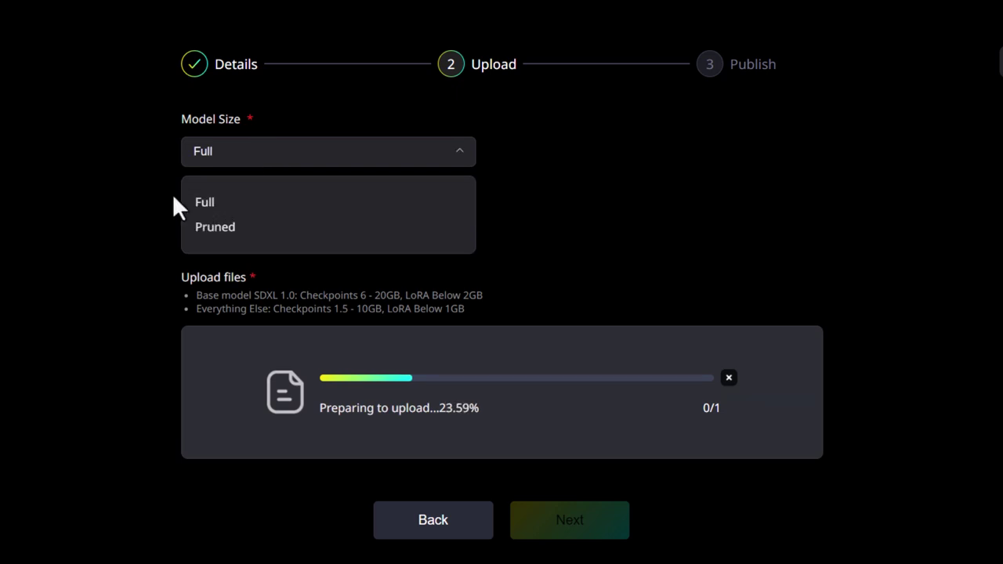
left_click(82, 187)
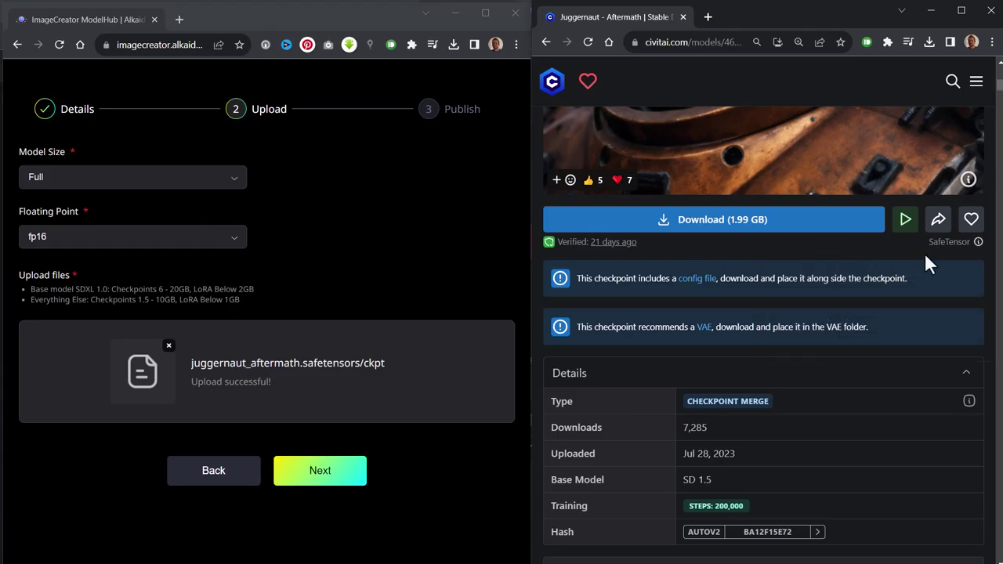
left_click(977, 244)
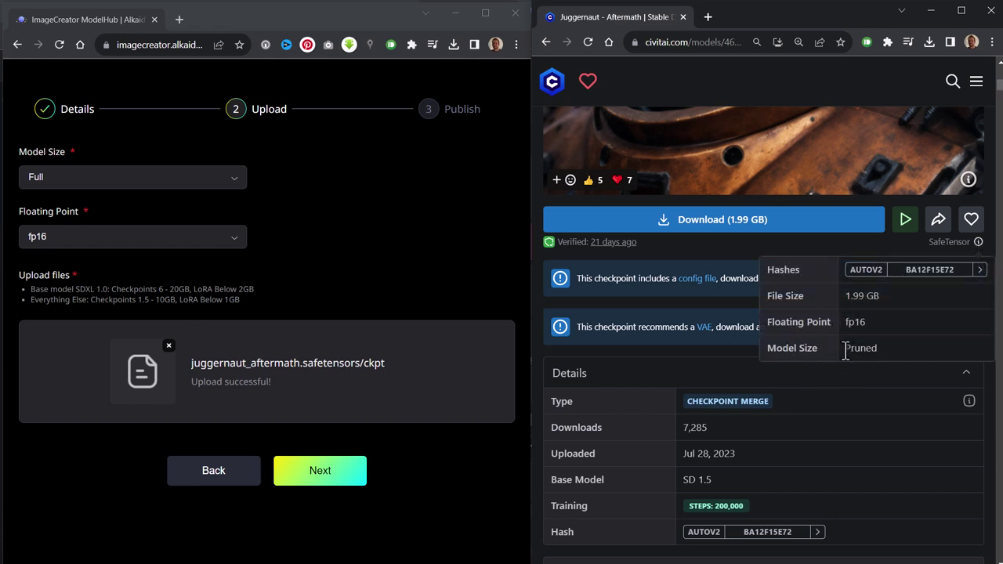
left_click(62, 182)
left_click(56, 231)
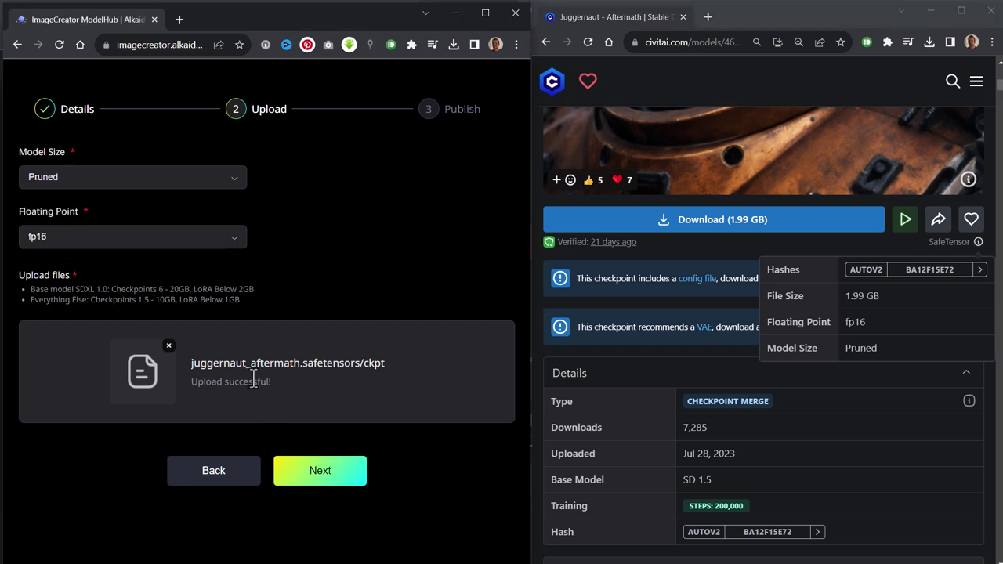
left_click(319, 473)
key("F11")
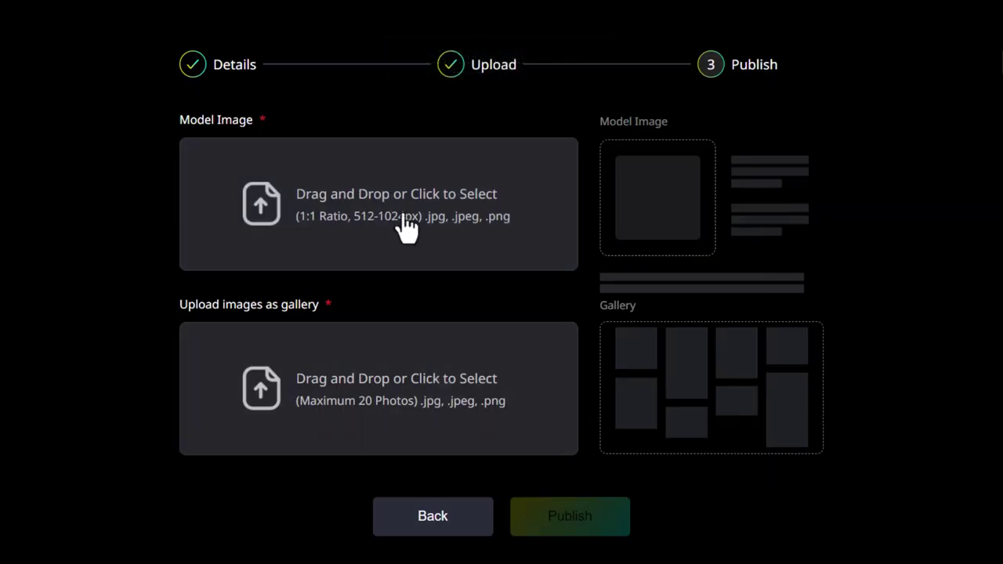
Step: Take the portrait of the bearded man in the mech suit from Civitai and add it as the model image
key("F11")
right_click(708, 157)
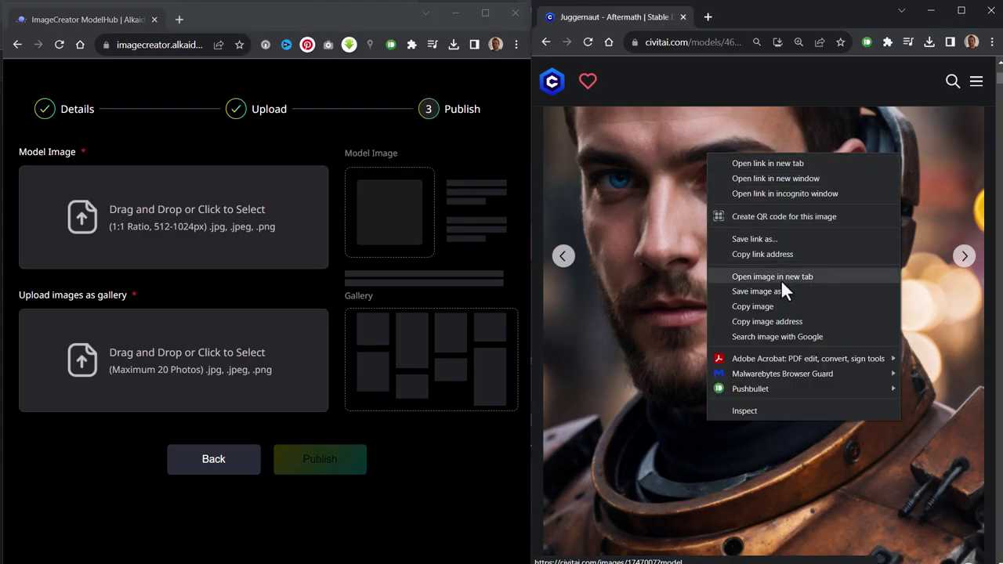
left_click(410, 231)
key("F11")
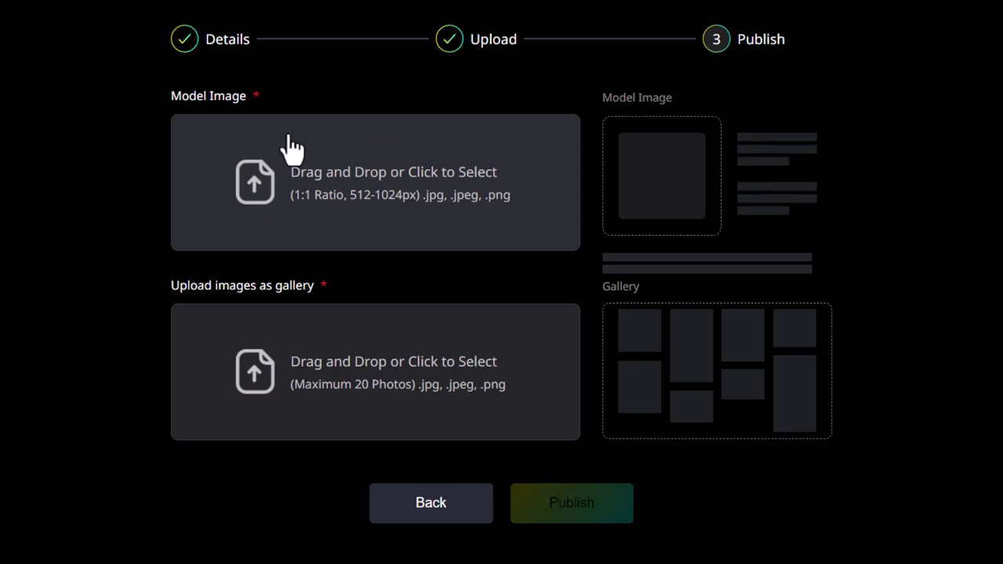
left_click(291, 146)
left_click_drag(66, 188, 391, 179)
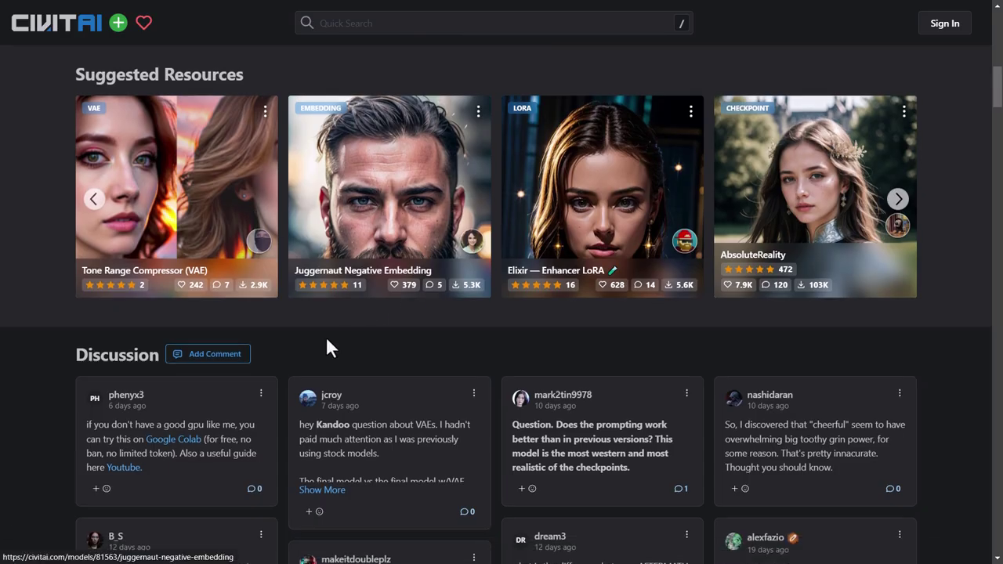
Step: Get sample images from the Civitai page and add four of them, ending with the armored kitten, to the model's gallery
scroll(321, 345, "up", 5)
scroll(296, 338, "up", 10)
right_click(518, 247)
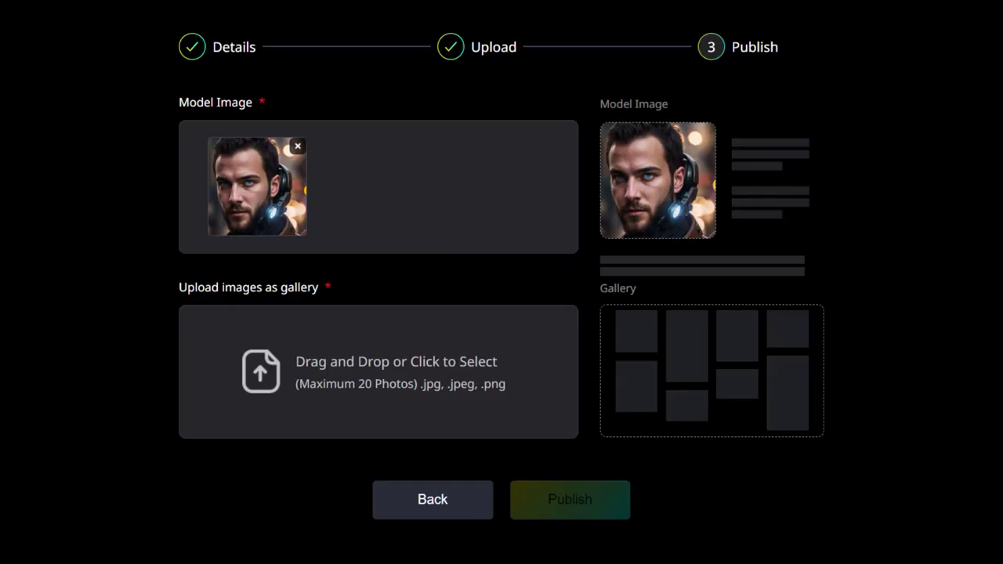
left_click_drag(23, 274, 422, 412)
left_click_drag(254, 368, 332, 515)
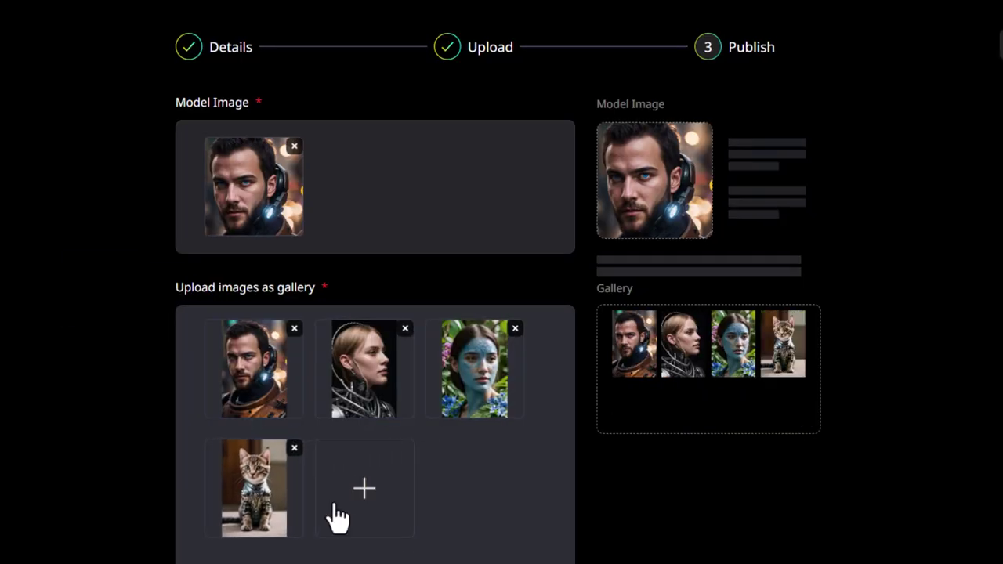
Step: Publish the model and review its published page down to the gallery
scroll(612, 508, "down", 2)
left_click(554, 554)
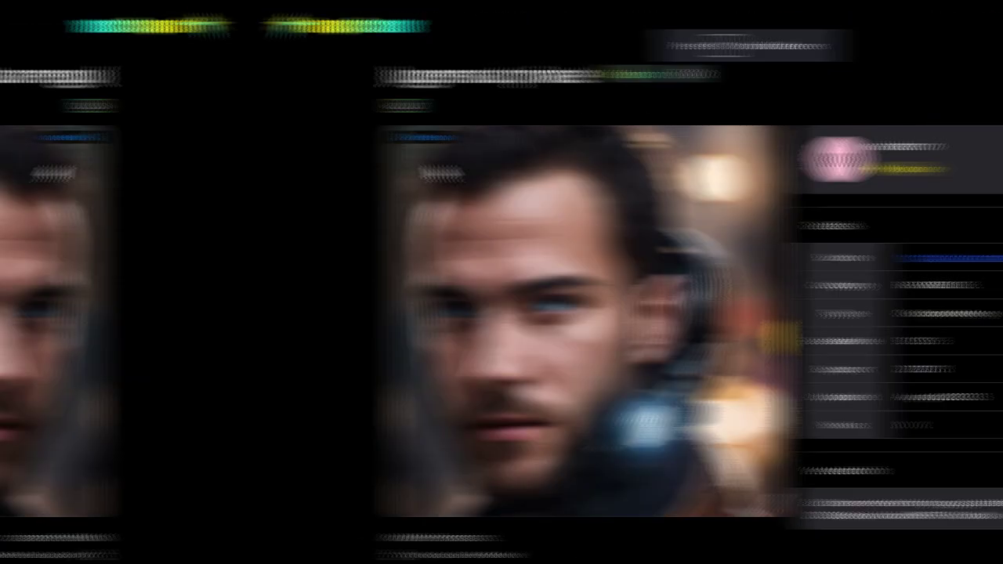
scroll(299, 164, "down", 5)
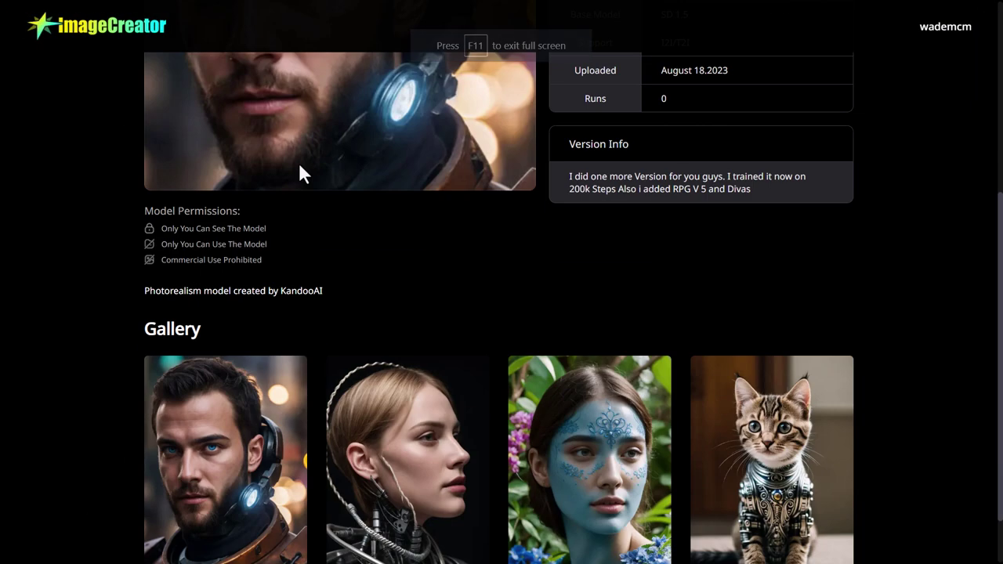
scroll(345, 372, "up", 5)
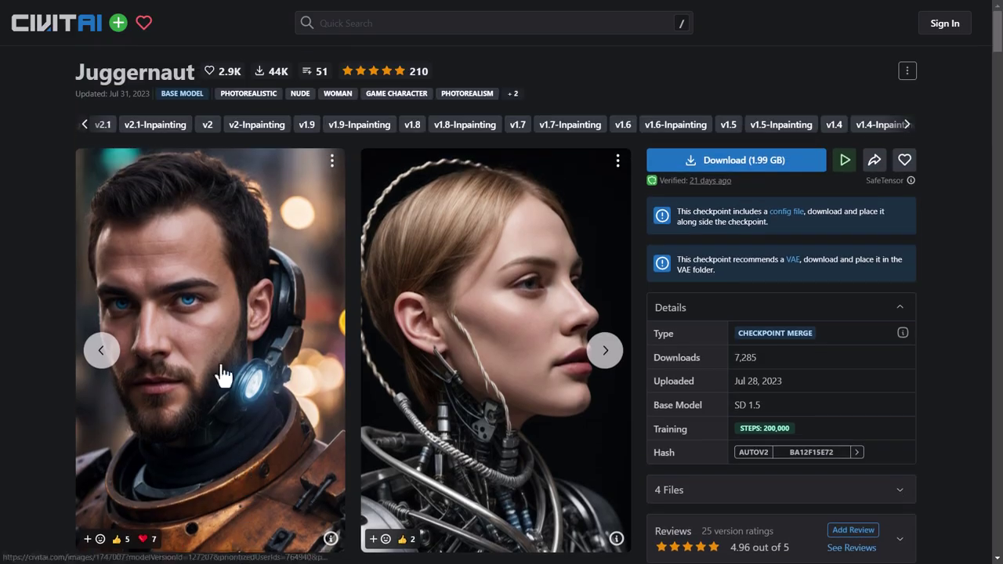
Step: Copy the positive and negative prompts of the bearded man's portrait from Civitai into the ImageCreator prompt fields in Photoshop
scroll(199, 175, "down", 3)
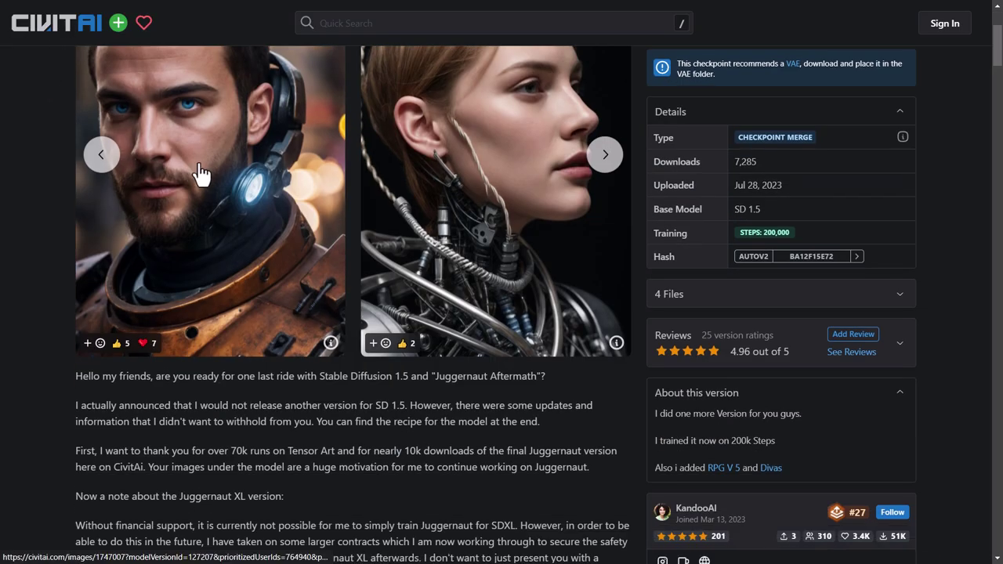
left_click(199, 174)
scroll(871, 337, "down", 1)
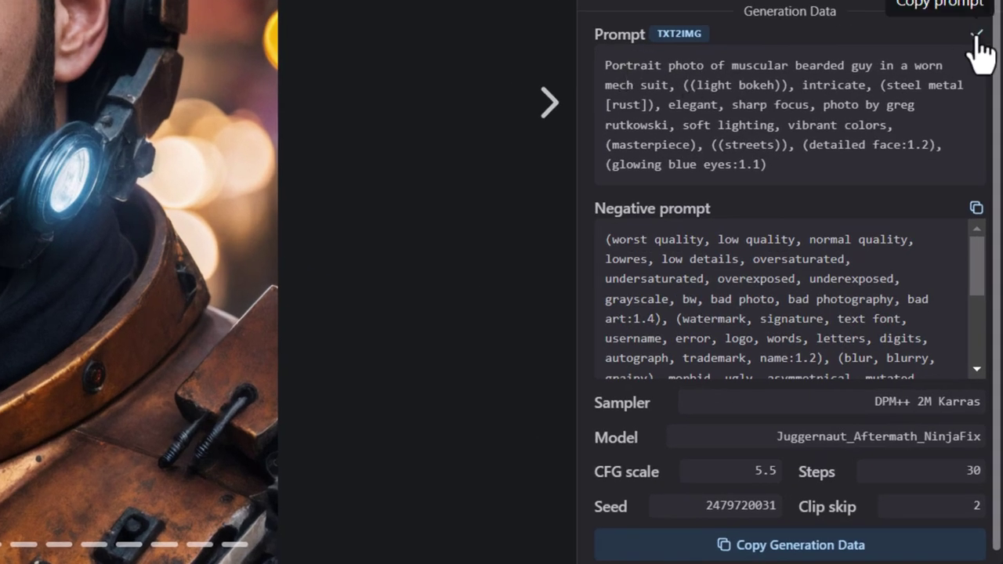
left_click(975, 34)
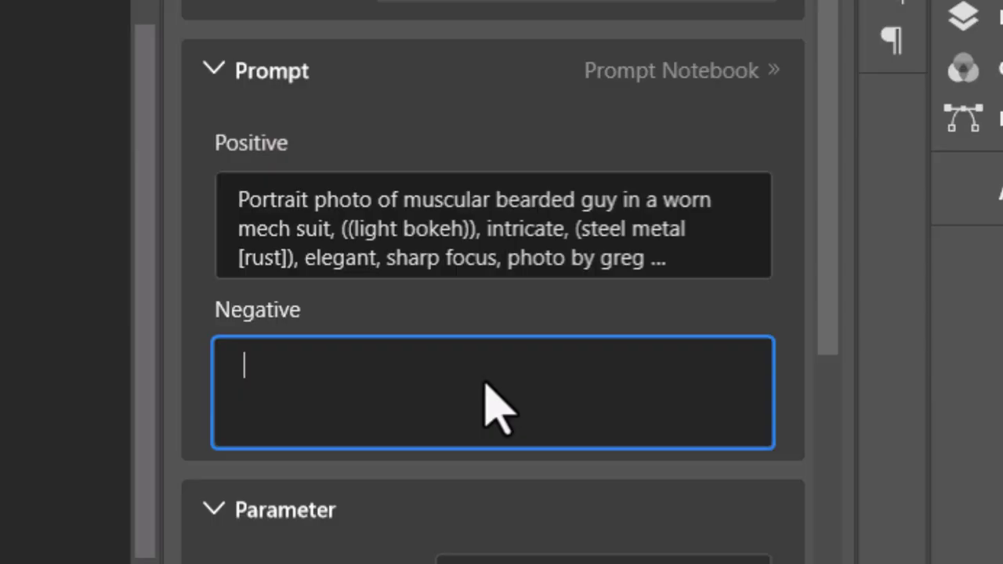
key("ctrl+v")
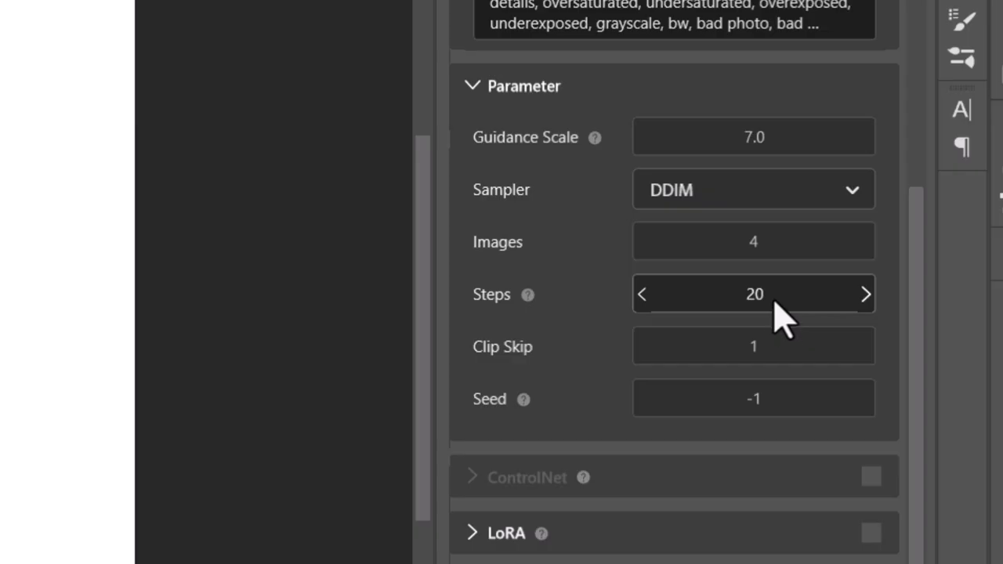
Step: Generate four images with the steps set to 30, and choose the first result, the man facing front with headphones
left_click(774, 301)
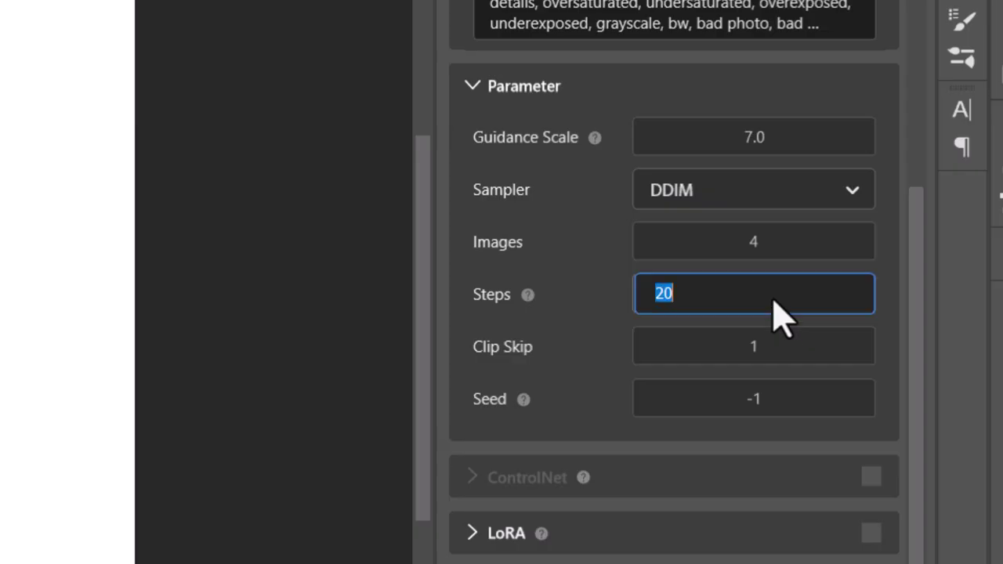
key("Return")
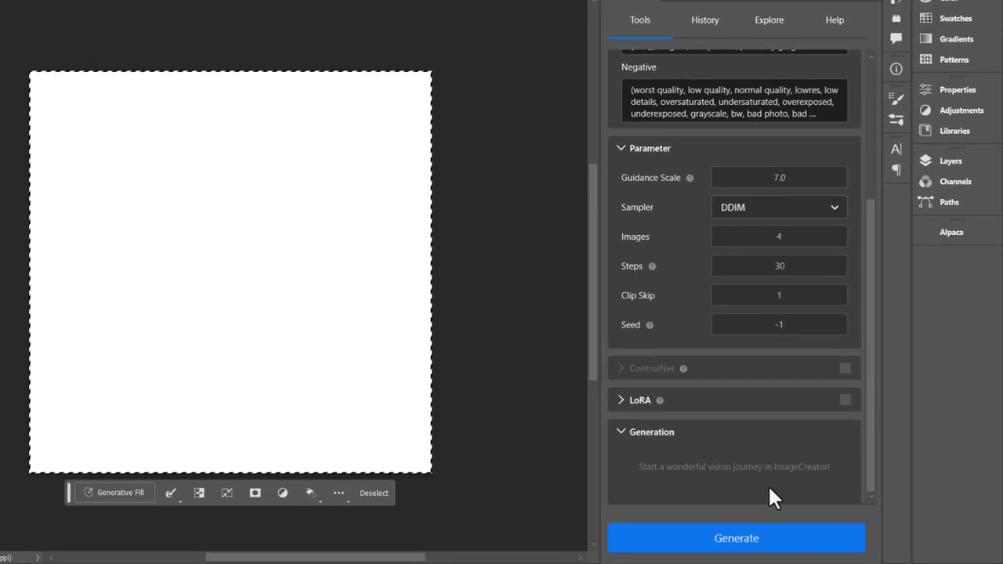
left_click(794, 542)
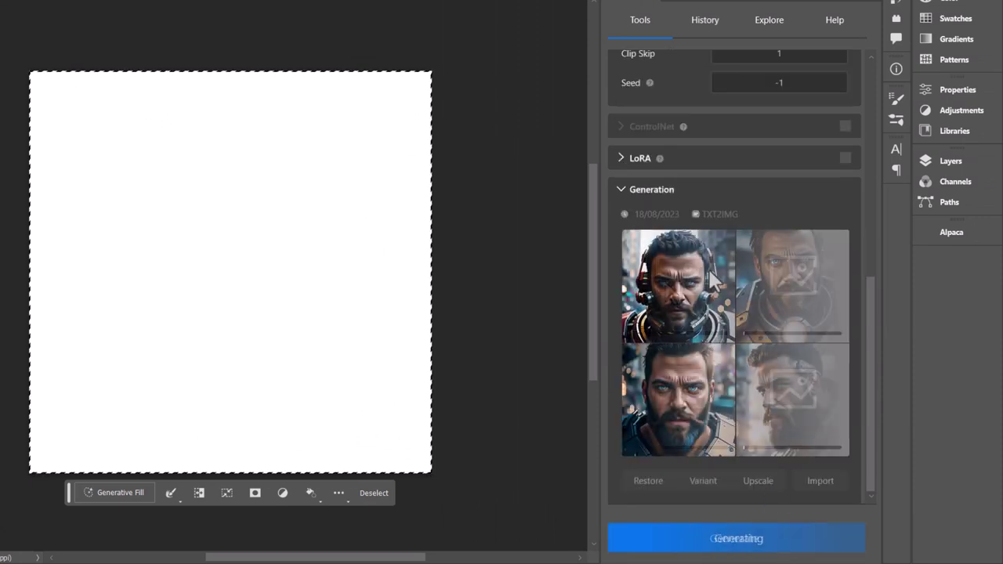
left_click(658, 286)
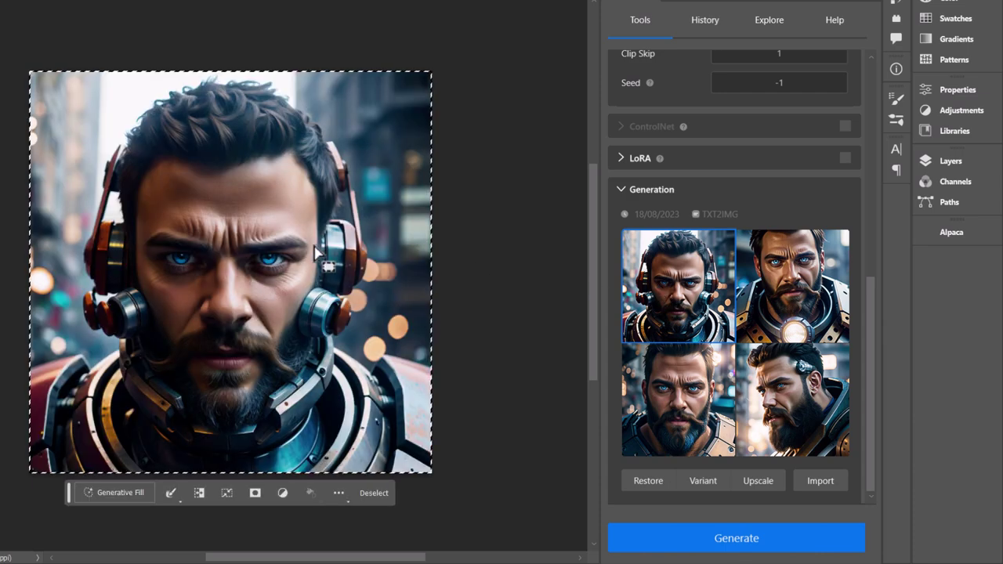
Step: Upscale the chosen portrait and examine the detail of the face up close
key("z")
left_click(236, 272)
key("ctrl+0")
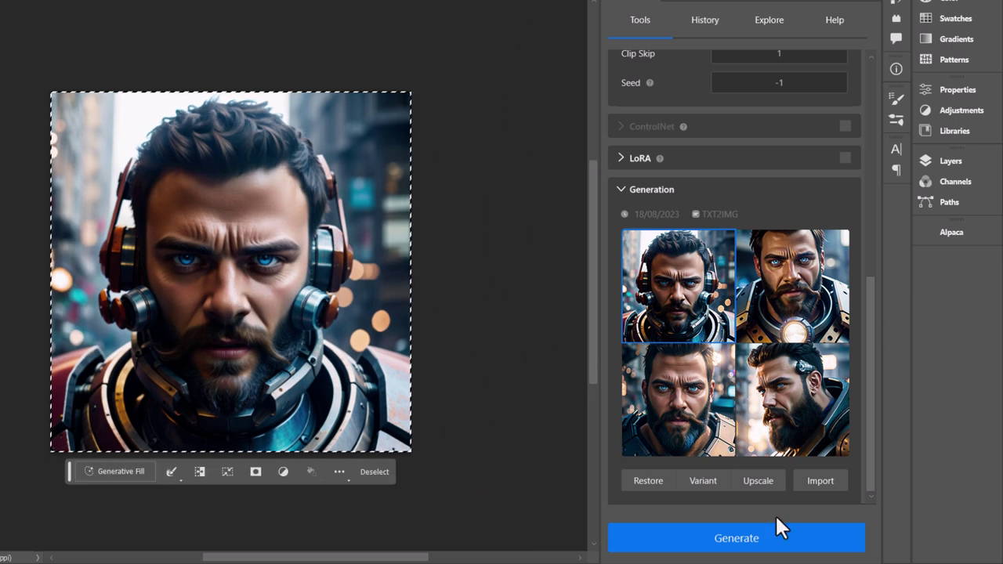
left_click(756, 479)
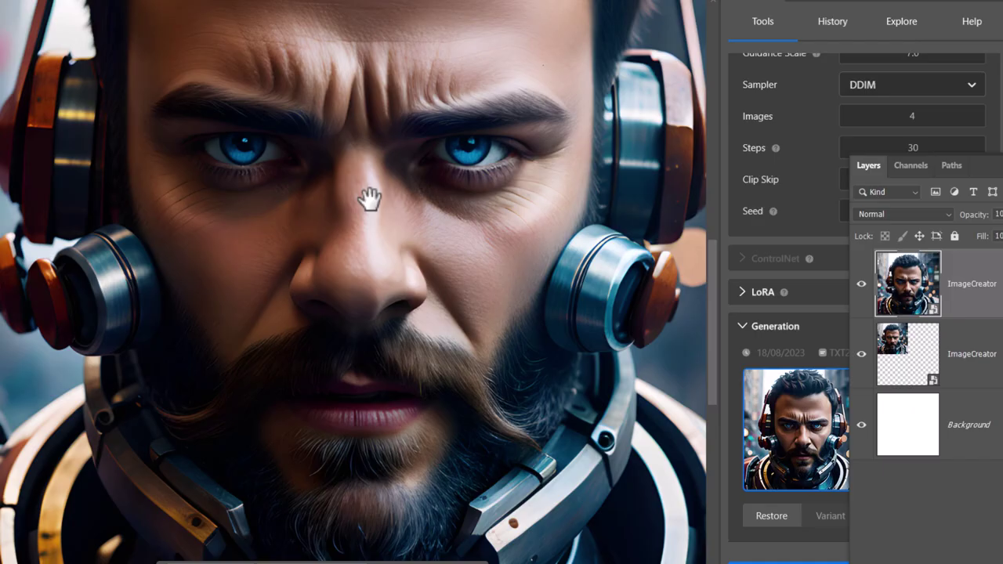
left_click_drag(275, 182, 302, 177)
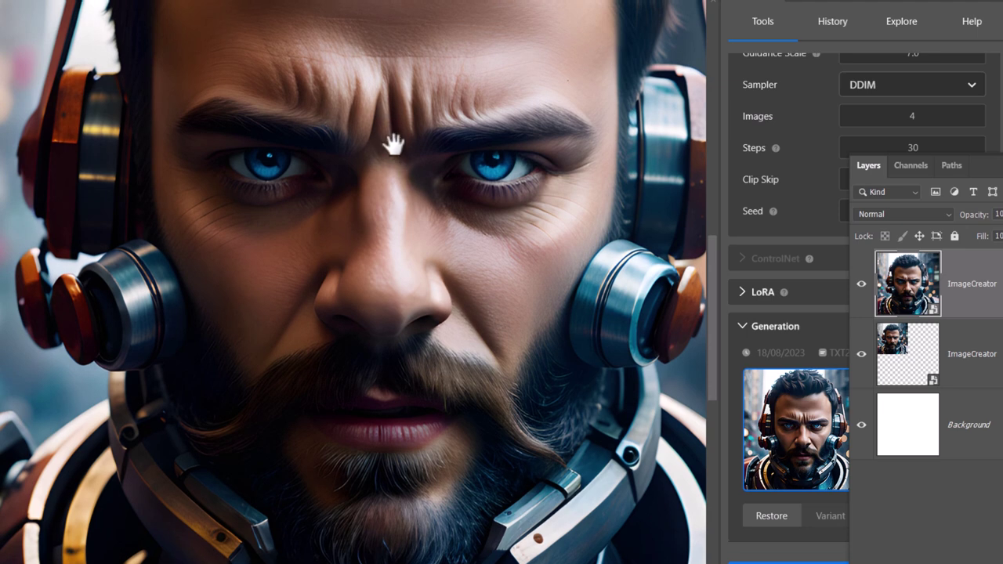
left_click_drag(392, 144, 328, 174)
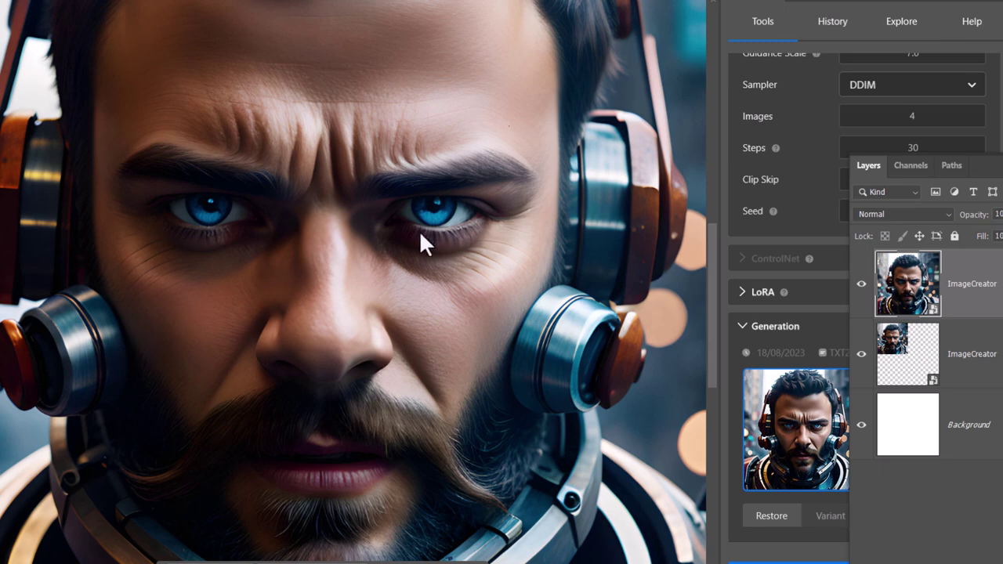
scroll(420, 235, "down", 2)
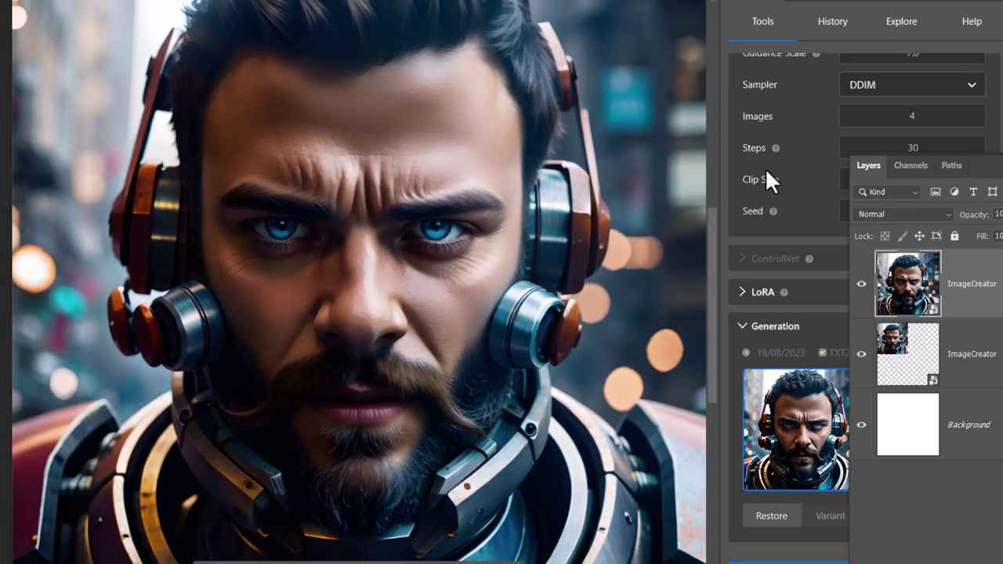